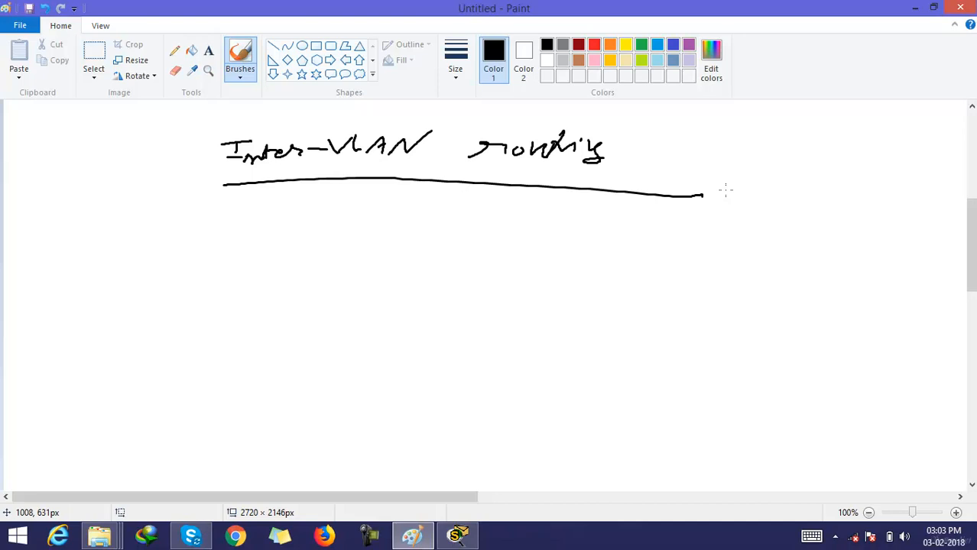
- Draw a switch as a wide box under the heading, split it with a dashed vertical line, and label the halves 1 and 2
{"action": "mouse_move", "coordinate": [256, 254]}
{"action": "left_mouse_down"}
{"action": "mouse_move", "coordinate": [535, 244]}
{"action": "mouse_move", "coordinate": [276, 303]}
{"action": "mouse_move", "coordinate": [278, 295]}
{"action": "left_mouse_up"}
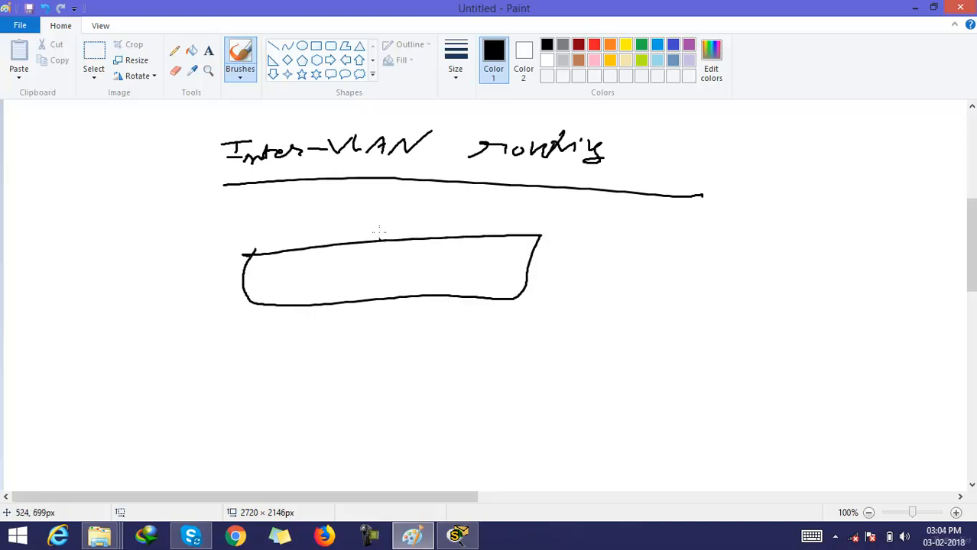
{"action": "left_click_drag", "start_coordinate": [375, 284], "coordinate": [372, 294]}
{"action": "left_click_drag", "start_coordinate": [375, 308], "coordinate": [374, 317]}
{"action": "left_click_drag", "start_coordinate": [374, 328], "coordinate": [374, 332]}
{"action": "left_click_drag", "start_coordinate": [307, 268], "coordinate": [327, 281]}
{"action": "left_click_drag", "start_coordinate": [448, 257], "coordinate": [498, 282]}
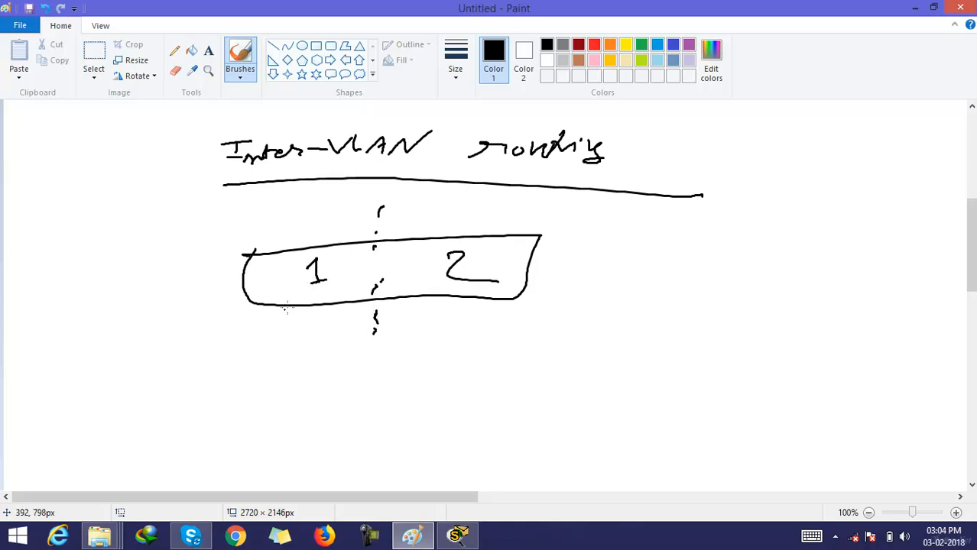
- Draw four computers around the switch, linking two to half 1 and two to half 2
{"action": "mouse_move", "coordinate": [281, 303]}
{"action": "left_mouse_down"}
{"action": "mouse_move", "coordinate": [250, 341]}
{"action": "mouse_move", "coordinate": [259, 369]}
{"action": "mouse_move", "coordinate": [211, 344]}
{"action": "mouse_move", "coordinate": [200, 388]}
{"action": "left_mouse_up"}
{"action": "mouse_move", "coordinate": [246, 287]}
{"action": "left_mouse_down"}
{"action": "mouse_move", "coordinate": [127, 323]}
{"action": "mouse_move", "coordinate": [55, 359]}
{"action": "mouse_move", "coordinate": [122, 348]}
{"action": "mouse_move", "coordinate": [76, 379]}
{"action": "left_mouse_up"}
{"action": "mouse_move", "coordinate": [437, 297]}
{"action": "left_mouse_down"}
{"action": "mouse_move", "coordinate": [458, 345]}
{"action": "mouse_move", "coordinate": [483, 364]}
{"action": "mouse_move", "coordinate": [435, 384]}
{"action": "left_mouse_up"}
{"action": "mouse_move", "coordinate": [525, 278]}
{"action": "left_mouse_down"}
{"action": "mouse_move", "coordinate": [610, 289]}
{"action": "mouse_move", "coordinate": [634, 322]}
{"action": "mouse_move", "coordinate": [612, 283]}
{"action": "left_mouse_up"}
{"action": "mouse_move", "coordinate": [603, 336]}
{"action": "left_mouse_down"}
{"action": "mouse_move", "coordinate": [624, 329]}
{"action": "mouse_move", "coordinate": [590, 334]}
{"action": "left_mouse_up"}
- Enclose half 1 and its two computers in a dashed boundary and add a circled "N/W" label to it
{"action": "left_click_drag", "start_coordinate": [373, 258], "coordinate": [364, 298]}
{"action": "left_click_drag", "start_coordinate": [366, 309], "coordinate": [356, 321]}
{"action": "left_click_drag", "start_coordinate": [355, 382], "coordinate": [342, 396]}
{"action": "left_click_drag", "start_coordinate": [192, 468], "coordinate": [124, 475]}
{"action": "left_click_drag", "start_coordinate": [86, 477], "coordinate": [25, 458]}
{"action": "left_click_drag", "start_coordinate": [18, 430], "coordinate": [13, 413]}
{"action": "left_click_drag", "start_coordinate": [27, 378], "coordinate": [26, 353]}
{"action": "left_click_drag", "start_coordinate": [43, 304], "coordinate": [36, 314]}
{"action": "mouse_move", "coordinate": [84, 280]}
{"action": "left_mouse_down"}
{"action": "mouse_move", "coordinate": [282, 225]}
{"action": "mouse_move", "coordinate": [356, 241]}
{"action": "left_mouse_up"}
{"action": "mouse_move", "coordinate": [158, 289]}
{"action": "left_mouse_down"}
{"action": "mouse_move", "coordinate": [178, 265]}
{"action": "mouse_move", "coordinate": [211, 281]}
{"action": "mouse_move", "coordinate": [249, 259]}
{"action": "left_mouse_up"}
{"action": "mouse_move", "coordinate": [150, 254]}
{"action": "left_mouse_down"}
{"action": "mouse_move", "coordinate": [200, 311]}
{"action": "mouse_move", "coordinate": [150, 253]}
{"action": "left_mouse_up"}
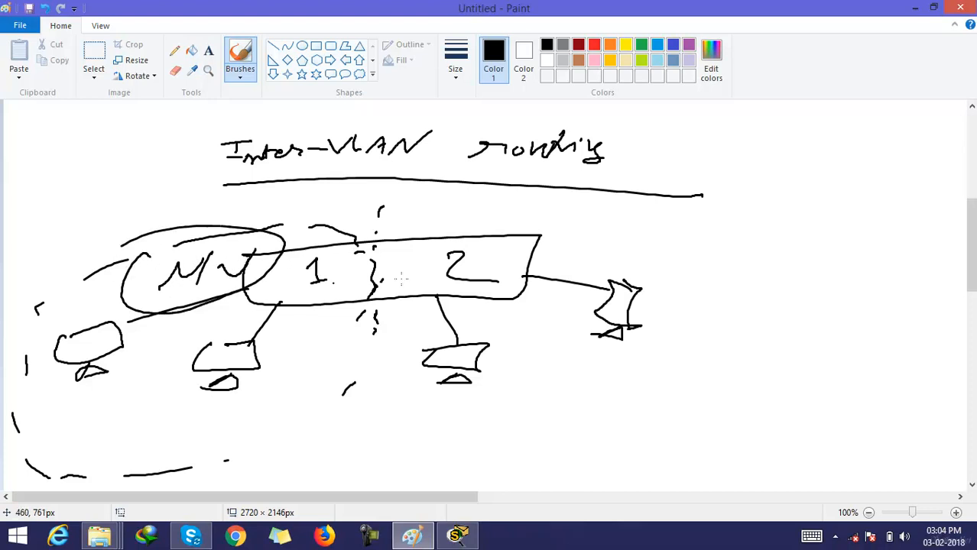
- Enclose half 2 and its two computers in a dashed boundary and add a circled "N/W" label to it
{"action": "left_click_drag", "start_coordinate": [442, 205], "coordinate": [411, 212]}
{"action": "left_click_drag", "start_coordinate": [409, 222], "coordinate": [387, 269]}
{"action": "left_click_drag", "start_coordinate": [377, 289], "coordinate": [367, 324]}
{"action": "left_click_drag", "start_coordinate": [408, 356], "coordinate": [404, 382]}
{"action": "left_click_drag", "start_coordinate": [415, 400], "coordinate": [458, 413]}
{"action": "left_click_drag", "start_coordinate": [563, 432], "coordinate": [572, 432]}
{"action": "left_click_drag", "start_coordinate": [607, 430], "coordinate": [641, 428]}
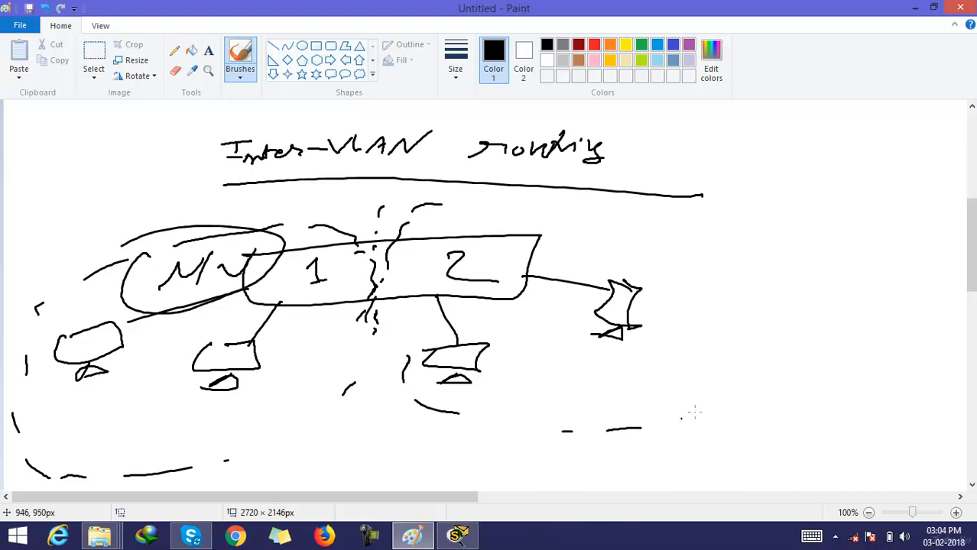
{"action": "left_click_drag", "start_coordinate": [745, 300], "coordinate": [726, 269]}
{"action": "left_click_drag", "start_coordinate": [695, 253], "coordinate": [630, 222]}
{"action": "left_click_drag", "start_coordinate": [572, 205], "coordinate": [549, 197]}
{"action": "left_click_drag", "start_coordinate": [447, 196], "coordinate": [408, 195]}
{"action": "mouse_move", "coordinate": [561, 247]}
{"action": "left_mouse_down"}
{"action": "mouse_move", "coordinate": [599, 231]}
{"action": "mouse_move", "coordinate": [581, 260]}
{"action": "mouse_move", "coordinate": [654, 243]}
{"action": "left_mouse_up"}
{"action": "left_click_drag", "start_coordinate": [595, 214], "coordinate": [610, 220]}
{"action": "mouse_move", "coordinate": [596, 208]}
{"action": "left_mouse_down"}
{"action": "mouse_move", "coordinate": [708, 229]}
{"action": "mouse_move", "coordinate": [569, 200]}
{"action": "left_mouse_up"}
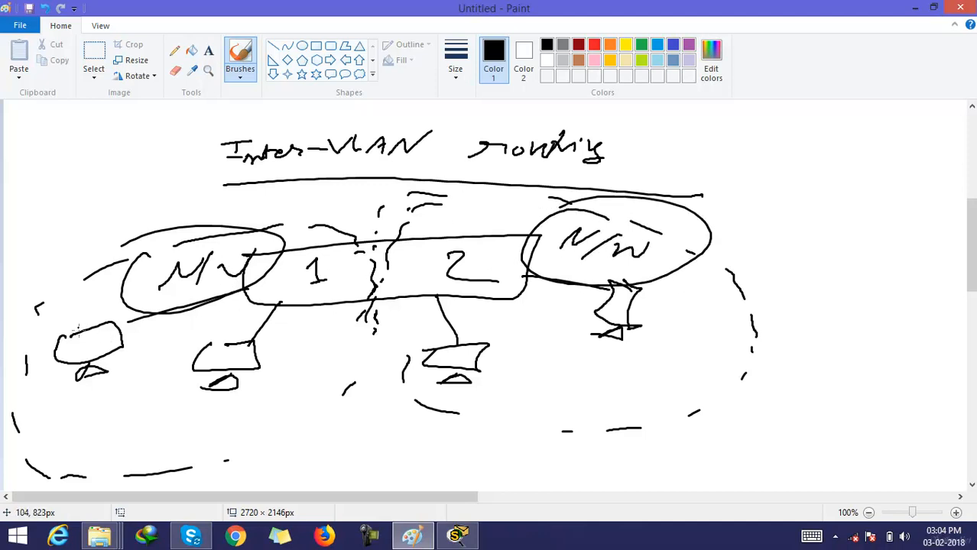
- Underline the 1 and draw a double-headed arrow across the dividing line between halves 1 and 2
{"action": "mouse_move", "coordinate": [302, 273]}
{"action": "left_mouse_down"}
{"action": "mouse_move", "coordinate": [321, 256]}
{"action": "mouse_move", "coordinate": [321, 290]}
{"action": "left_mouse_up"}
{"action": "mouse_move", "coordinate": [324, 289]}
{"action": "left_mouse_down"}
{"action": "mouse_move", "coordinate": [299, 290]}
{"action": "mouse_move", "coordinate": [432, 269]}
{"action": "mouse_move", "coordinate": [429, 283]}
{"action": "left_mouse_up"}
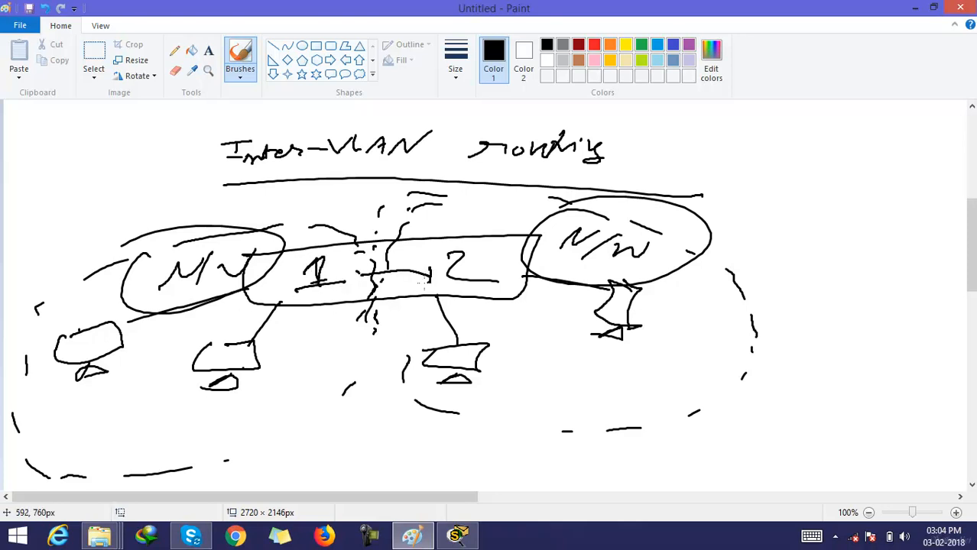
{"action": "left_click_drag", "start_coordinate": [353, 269], "coordinate": [365, 281]}
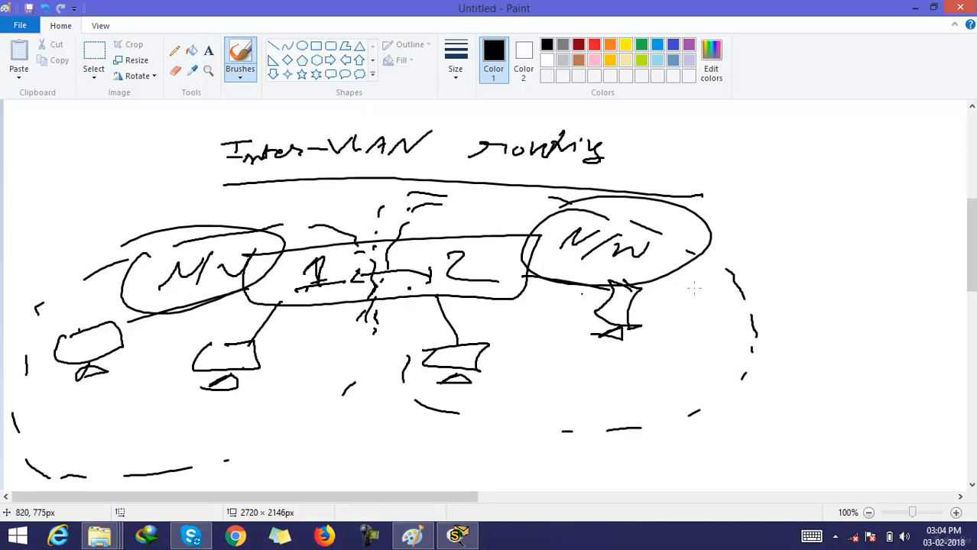
- Draw a round router labelled "R" below the switch and connect it to the switch's lower edge at the dividing line
{"action": "scroll", "coordinate": [843, 273], "scroll_direction": "down", "scroll_amount": 3}
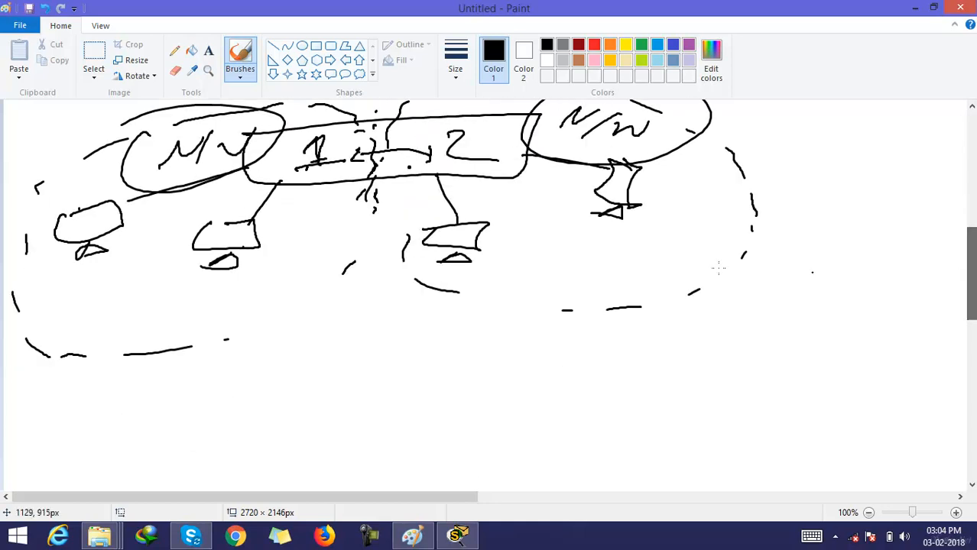
{"action": "mouse_move", "coordinate": [374, 302]}
{"action": "left_mouse_down"}
{"action": "mouse_move", "coordinate": [386, 349]}
{"action": "mouse_move", "coordinate": [351, 314]}
{"action": "mouse_move", "coordinate": [377, 299]}
{"action": "mouse_move", "coordinate": [383, 276]}
{"action": "mouse_move", "coordinate": [374, 185]}
{"action": "left_mouse_up"}
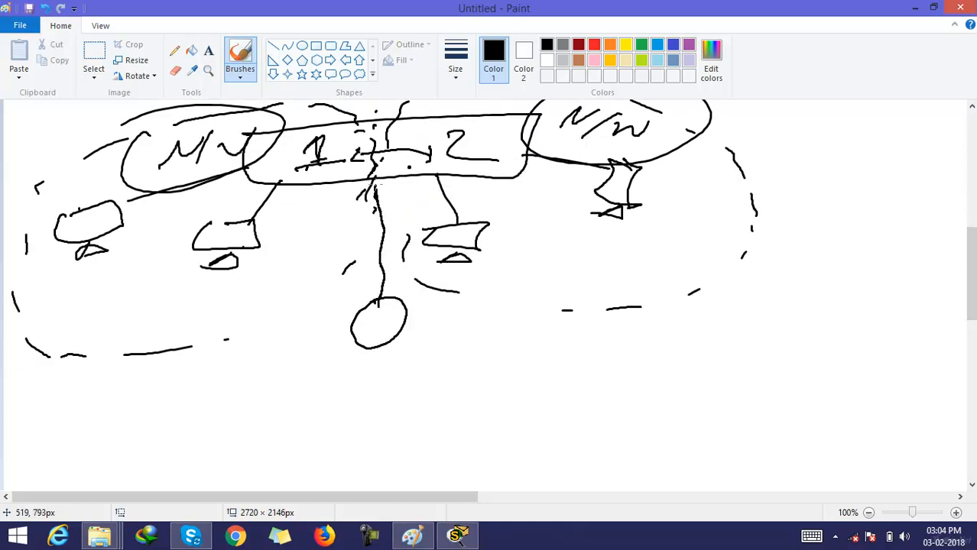
{"action": "left_click_drag", "start_coordinate": [365, 323], "coordinate": [366, 324]}
- Mark the switch port on the router link and draw an arrow from it to a handwritten "VLAN" label
{"action": "mouse_move", "coordinate": [378, 182]}
{"action": "left_mouse_down"}
{"action": "mouse_move", "coordinate": [379, 174]}
{"action": "mouse_move", "coordinate": [401, 190]}
{"action": "mouse_move", "coordinate": [372, 192]}
{"action": "mouse_move", "coordinate": [384, 187]}
{"action": "mouse_move", "coordinate": [288, 284]}
{"action": "mouse_move", "coordinate": [306, 284]}
{"action": "left_mouse_up"}
{"action": "mouse_move", "coordinate": [239, 304]}
{"action": "left_mouse_down"}
{"action": "mouse_move", "coordinate": [241, 324]}
{"action": "mouse_move", "coordinate": [252, 305]}
{"action": "mouse_move", "coordinate": [272, 314]}
{"action": "left_mouse_up"}
{"action": "left_click_drag", "start_coordinate": [277, 314], "coordinate": [307, 301]}
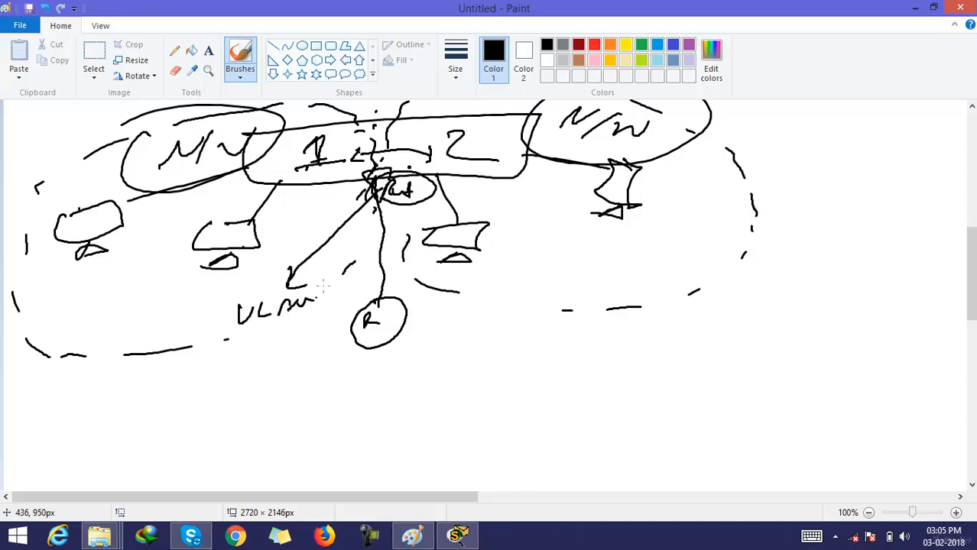
- Redraw the switch-router link for emphasis, mark its router end, and add a curved line from the VLAN arrow to the router
{"action": "mouse_move", "coordinate": [376, 172]}
{"action": "left_mouse_down"}
{"action": "mouse_move", "coordinate": [375, 300]}
{"action": "mouse_move", "coordinate": [389, 307]}
{"action": "mouse_move", "coordinate": [364, 309]}
{"action": "mouse_move", "coordinate": [377, 301]}
{"action": "left_mouse_up"}
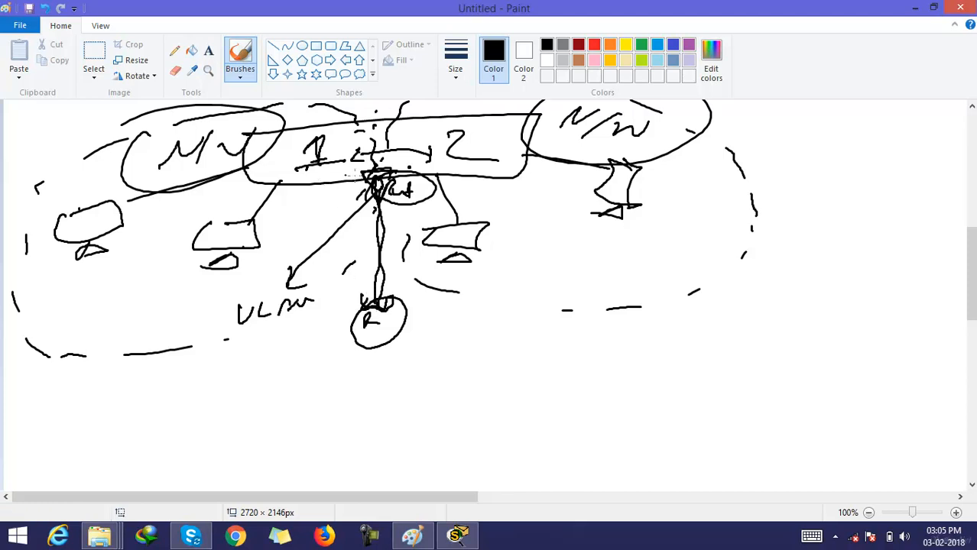
{"action": "left_click_drag", "start_coordinate": [347, 188], "coordinate": [354, 199]}
{"action": "mouse_move", "coordinate": [331, 234]}
{"action": "left_mouse_down"}
{"action": "mouse_move", "coordinate": [362, 308]}
{"action": "mouse_move", "coordinate": [416, 279]}
{"action": "mouse_move", "coordinate": [424, 289]}
{"action": "mouse_move", "coordinate": [346, 330]}
{"action": "mouse_move", "coordinate": [392, 330]}
{"action": "mouse_move", "coordinate": [395, 300]}
{"action": "mouse_move", "coordinate": [367, 302]}
{"action": "left_mouse_up"}
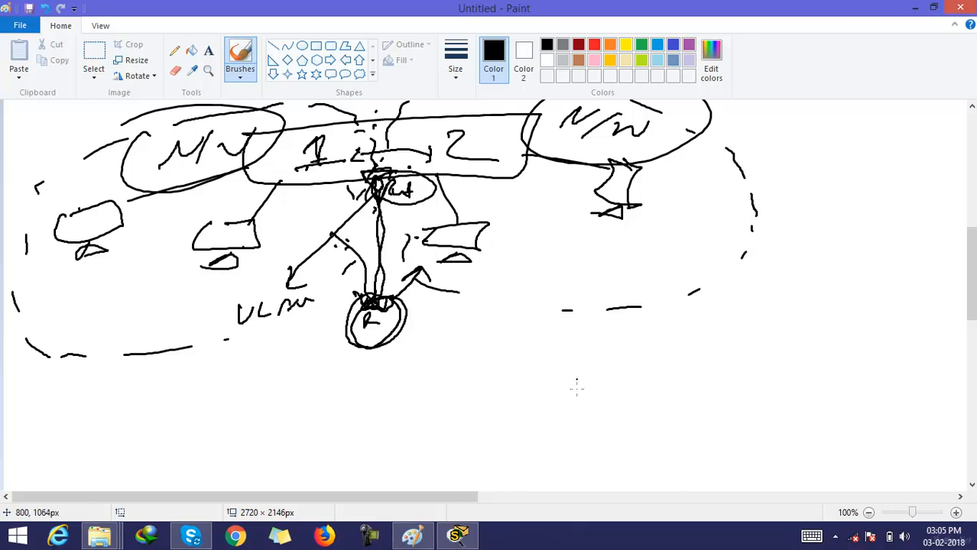
- Sketch a second topology with a router circle above a switch box, linked on both sides to rounded shapes labelled 1 and 2
{"action": "mouse_move", "coordinate": [654, 320]}
{"action": "left_mouse_down"}
{"action": "mouse_move", "coordinate": [680, 371]}
{"action": "mouse_move", "coordinate": [661, 320]}
{"action": "left_mouse_up"}
{"action": "mouse_move", "coordinate": [650, 373]}
{"action": "left_mouse_down"}
{"action": "mouse_move", "coordinate": [637, 402]}
{"action": "mouse_move", "coordinate": [688, 427]}
{"action": "mouse_move", "coordinate": [590, 428]}
{"action": "mouse_move", "coordinate": [600, 405]}
{"action": "mouse_move", "coordinate": [526, 431]}
{"action": "left_mouse_up"}
{"action": "left_click_drag", "start_coordinate": [593, 425], "coordinate": [543, 449]}
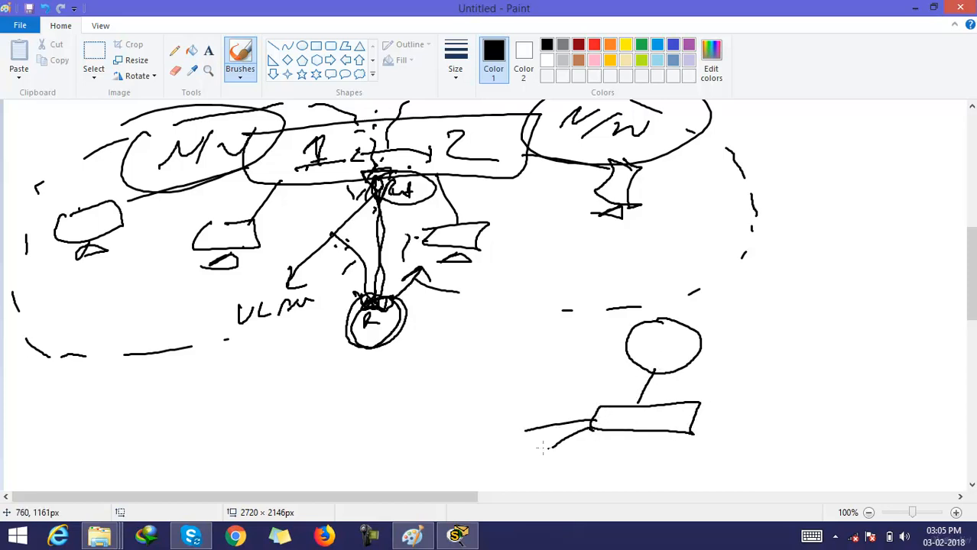
{"action": "mouse_move", "coordinate": [483, 419]}
{"action": "left_mouse_down"}
{"action": "mouse_move", "coordinate": [539, 426]}
{"action": "mouse_move", "coordinate": [455, 472]}
{"action": "mouse_move", "coordinate": [456, 420]}
{"action": "mouse_move", "coordinate": [478, 459]}
{"action": "left_mouse_up"}
{"action": "left_click_drag", "start_coordinate": [479, 456], "coordinate": [503, 451]}
{"action": "left_click_drag", "start_coordinate": [693, 428], "coordinate": [766, 431]}
{"action": "left_click_drag", "start_coordinate": [680, 432], "coordinate": [740, 450]}
{"action": "mouse_move", "coordinate": [790, 408]}
{"action": "left_mouse_down"}
{"action": "mouse_move", "coordinate": [753, 416]}
{"action": "mouse_move", "coordinate": [841, 428]}
{"action": "mouse_move", "coordinate": [787, 408]}
{"action": "left_mouse_up"}
{"action": "left_click_drag", "start_coordinate": [772, 445], "coordinate": [792, 463]}
- Draw lines outward from shapes 1 and 2 in the second topology and add a "LAN" label to each
{"action": "mouse_move", "coordinate": [457, 436]}
{"action": "left_mouse_down"}
{"action": "mouse_move", "coordinate": [290, 451]}
{"action": "mouse_move", "coordinate": [319, 457]}
{"action": "left_mouse_up"}
{"action": "mouse_move", "coordinate": [316, 414]}
{"action": "left_mouse_down"}
{"action": "mouse_move", "coordinate": [335, 433]}
{"action": "mouse_move", "coordinate": [361, 419]}
{"action": "mouse_move", "coordinate": [397, 425]}
{"action": "mouse_move", "coordinate": [420, 396]}
{"action": "left_mouse_up"}
{"action": "left_click_drag", "start_coordinate": [385, 430], "coordinate": [426, 382]}
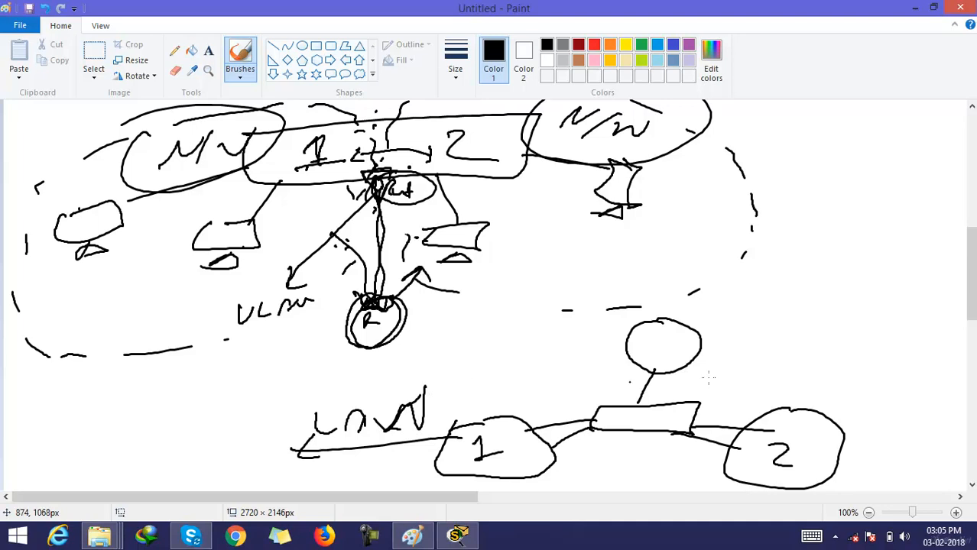
{"action": "mouse_move", "coordinate": [812, 433]}
{"action": "left_mouse_down"}
{"action": "mouse_move", "coordinate": [854, 391]}
{"action": "mouse_move", "coordinate": [872, 395]}
{"action": "left_mouse_up"}
{"action": "mouse_move", "coordinate": [876, 402]}
{"action": "left_mouse_down"}
{"action": "mouse_move", "coordinate": [878, 382]}
{"action": "mouse_move", "coordinate": [888, 390]}
{"action": "left_mouse_up"}
{"action": "mouse_move", "coordinate": [891, 382]}
{"action": "left_mouse_down"}
{"action": "mouse_move", "coordinate": [917, 373]}
{"action": "mouse_move", "coordinate": [866, 359]}
{"action": "left_mouse_up"}
- Label the second topology's router "R", loop around it, and draw arrows from the router toward both sides
{"action": "scroll", "coordinate": [846, 382], "scroll_direction": "down", "scroll_amount": 5}
{"action": "left_click", "coordinate": [841, 383]}
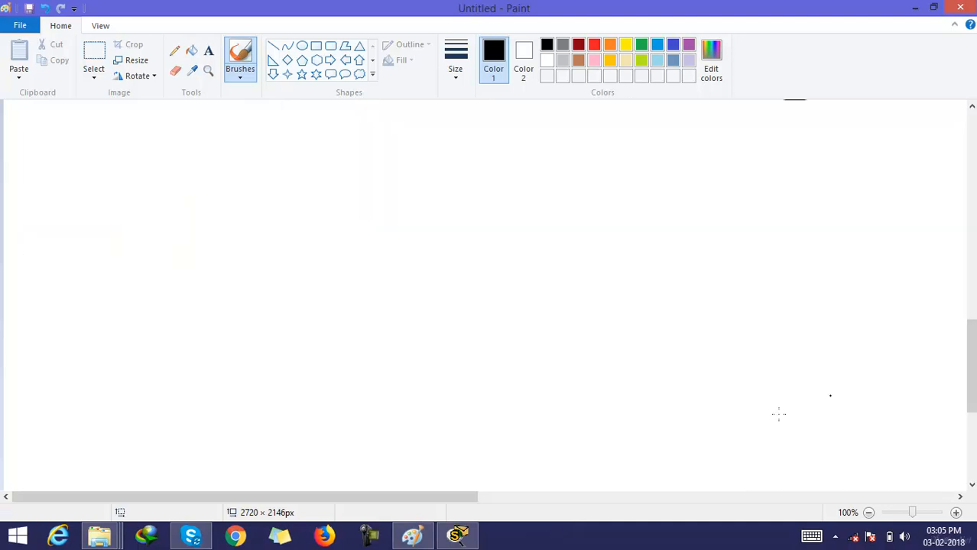
{"action": "left_click_drag", "start_coordinate": [972, 371], "coordinate": [972, 342]}
{"action": "left_click_drag", "start_coordinate": [972, 307], "coordinate": [972, 261]}
{"action": "left_click_drag", "start_coordinate": [646, 290], "coordinate": [672, 289]}
{"action": "mouse_move", "coordinate": [674, 245]}
{"action": "left_mouse_down"}
{"action": "mouse_move", "coordinate": [711, 264]}
{"action": "mouse_move", "coordinate": [659, 243]}
{"action": "left_mouse_up"}
{"action": "left_click_drag", "start_coordinate": [620, 310], "coordinate": [558, 343]}
{"action": "mouse_move", "coordinate": [677, 305]}
{"action": "left_mouse_down"}
{"action": "mouse_move", "coordinate": [705, 333]}
{"action": "mouse_move", "coordinate": [672, 339]}
{"action": "left_mouse_up"}
{"action": "left_click_drag", "start_coordinate": [564, 331], "coordinate": [590, 347]}
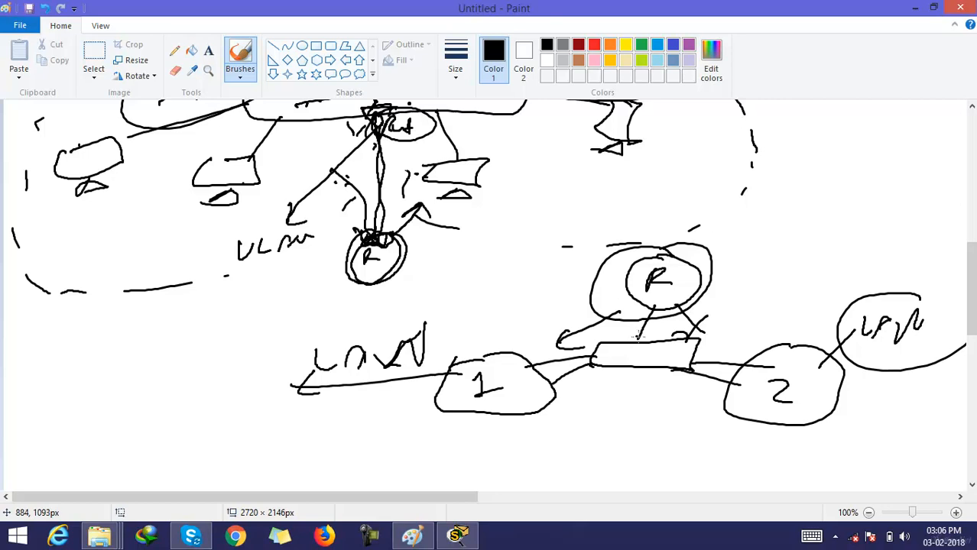
- Mark the switch port below router R, retrace the router circle, and draw arrows from shapes 1 and 2 up to the router
{"action": "left_click_drag", "start_coordinate": [645, 350], "coordinate": [662, 344]}
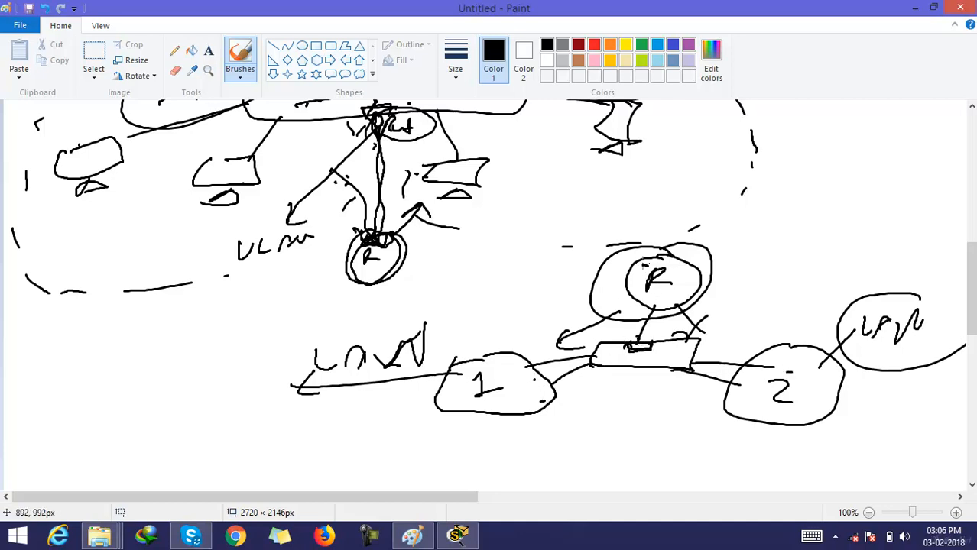
{"action": "mouse_move", "coordinate": [642, 257]}
{"action": "left_mouse_down"}
{"action": "mouse_move", "coordinate": [628, 287]}
{"action": "mouse_move", "coordinate": [643, 307]}
{"action": "mouse_move", "coordinate": [699, 293]}
{"action": "mouse_move", "coordinate": [687, 261]}
{"action": "mouse_move", "coordinate": [648, 258]}
{"action": "left_mouse_up"}
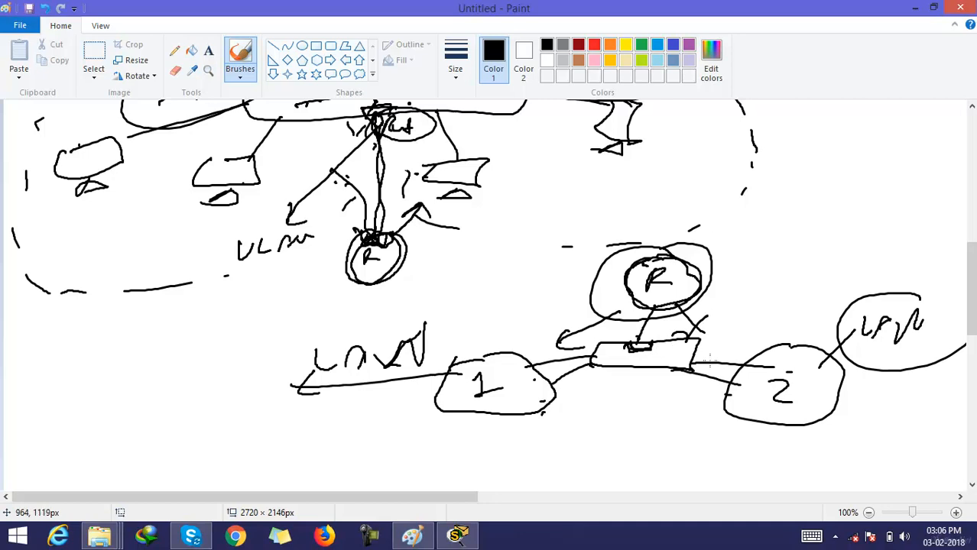
{"action": "left_click_drag", "start_coordinate": [547, 365], "coordinate": [637, 314]}
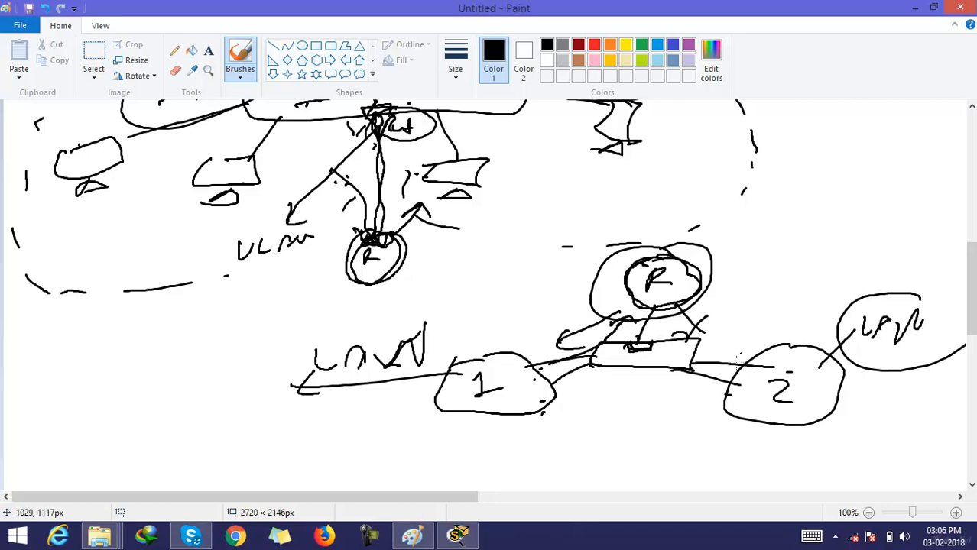
{"action": "mouse_move", "coordinate": [757, 353]}
{"action": "left_mouse_down"}
{"action": "mouse_move", "coordinate": [659, 330]}
{"action": "mouse_move", "coordinate": [651, 317]}
{"action": "mouse_move", "coordinate": [657, 338]}
{"action": "mouse_move", "coordinate": [637, 357]}
{"action": "mouse_move", "coordinate": [618, 357]}
{"action": "mouse_move", "coordinate": [640, 354]}
{"action": "left_mouse_up"}
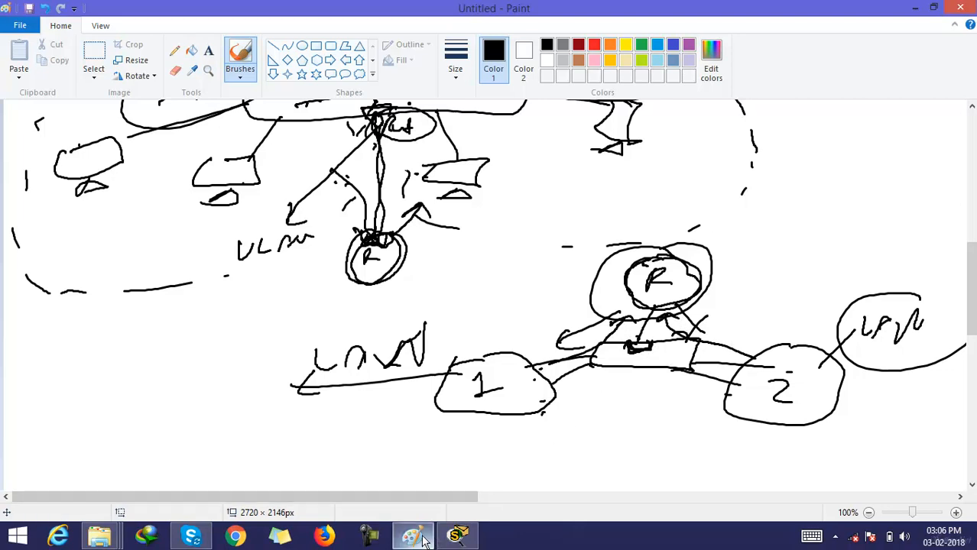
- Switch to Cisco Packet Tracer and place an 1841 router near the top centre of the workspace
{"action": "left_click", "coordinate": [461, 537]}
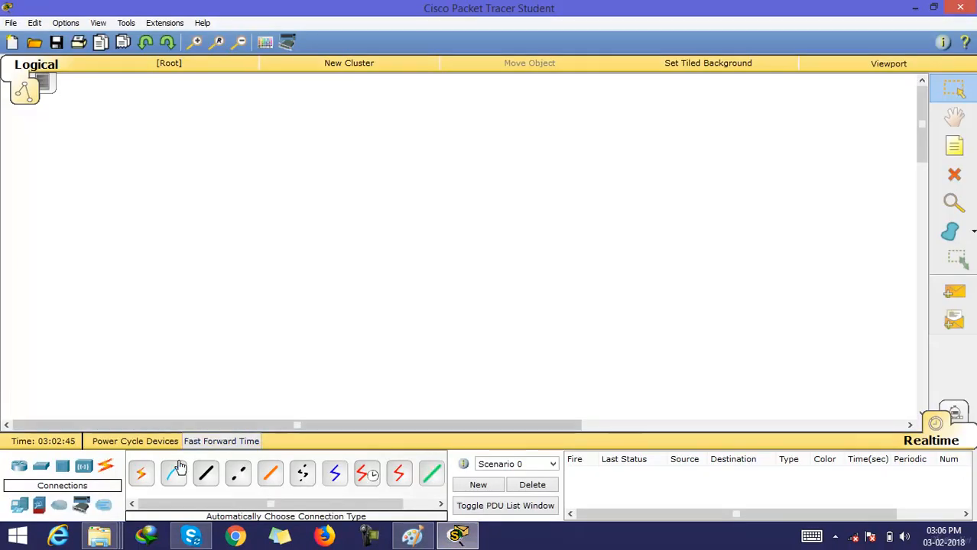
{"action": "left_click", "coordinate": [20, 469]}
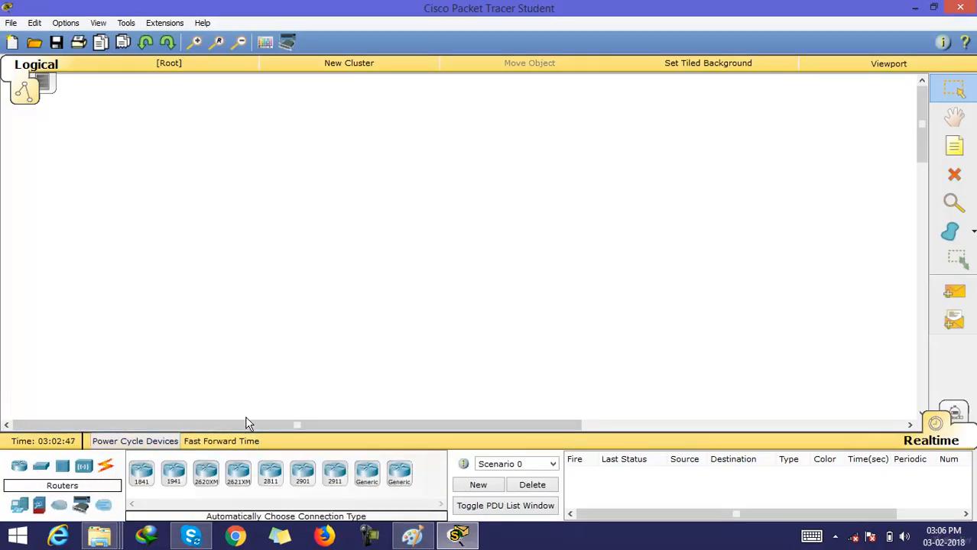
{"action": "left_click", "coordinate": [143, 475]}
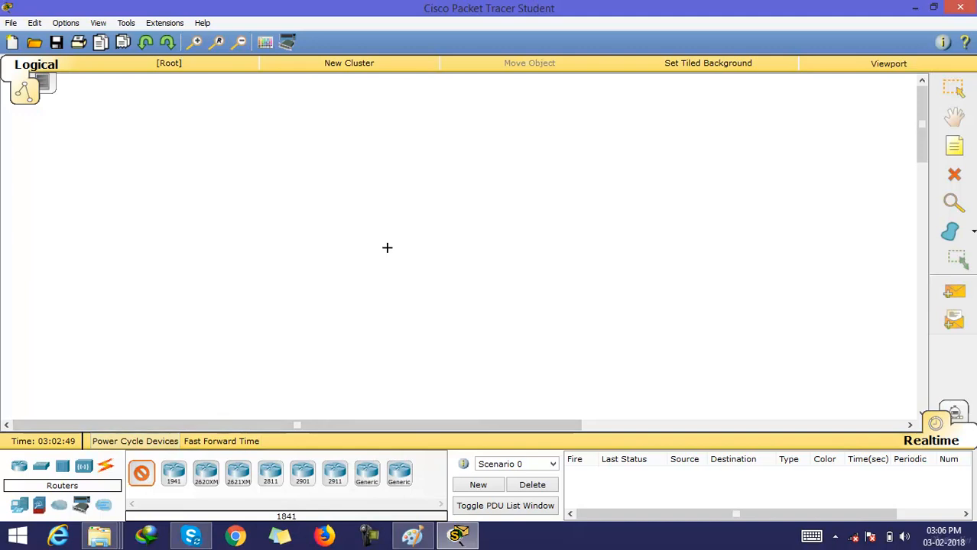
{"action": "left_click", "coordinate": [467, 119]}
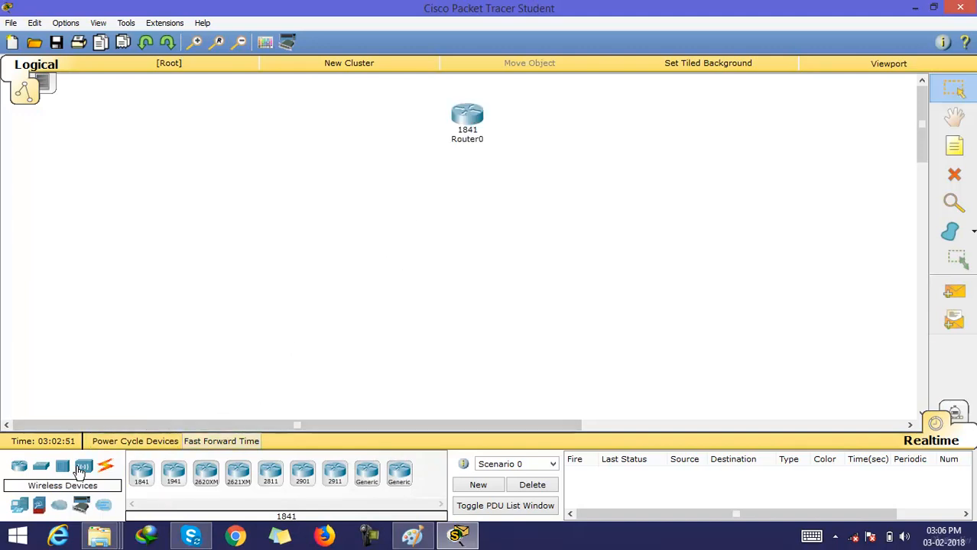
- Place a 2960-24TT switch directly below the router
{"action": "left_click", "coordinate": [41, 471]}
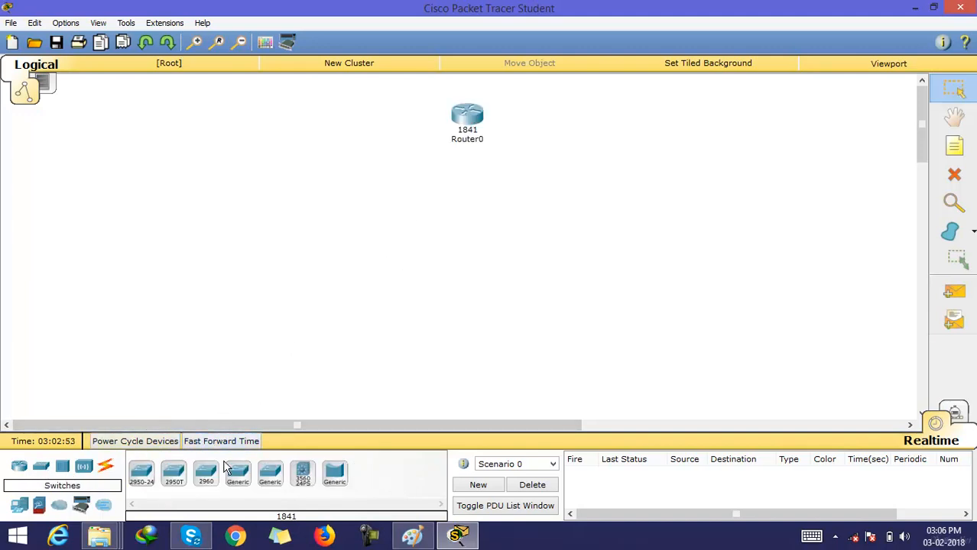
{"action": "left_click", "coordinate": [206, 474]}
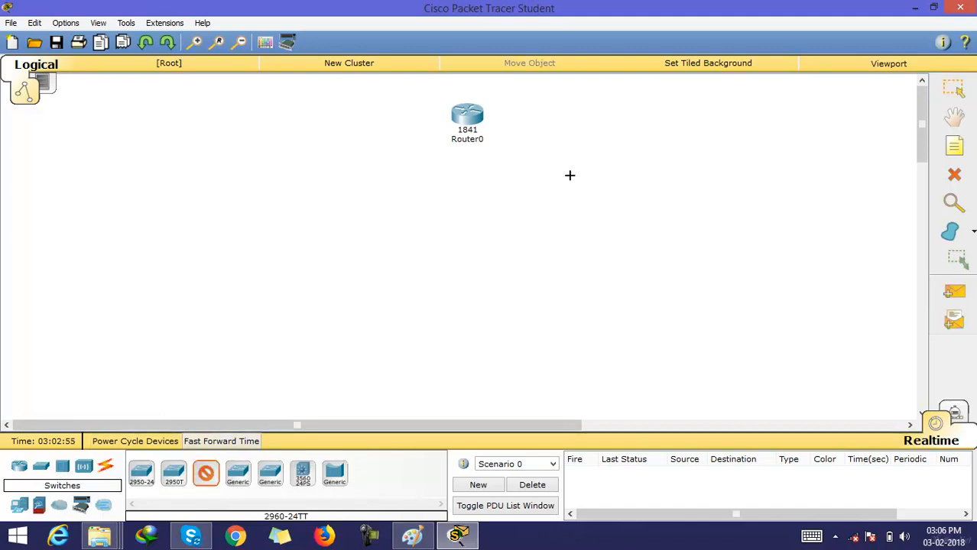
{"action": "left_click", "coordinate": [469, 234]}
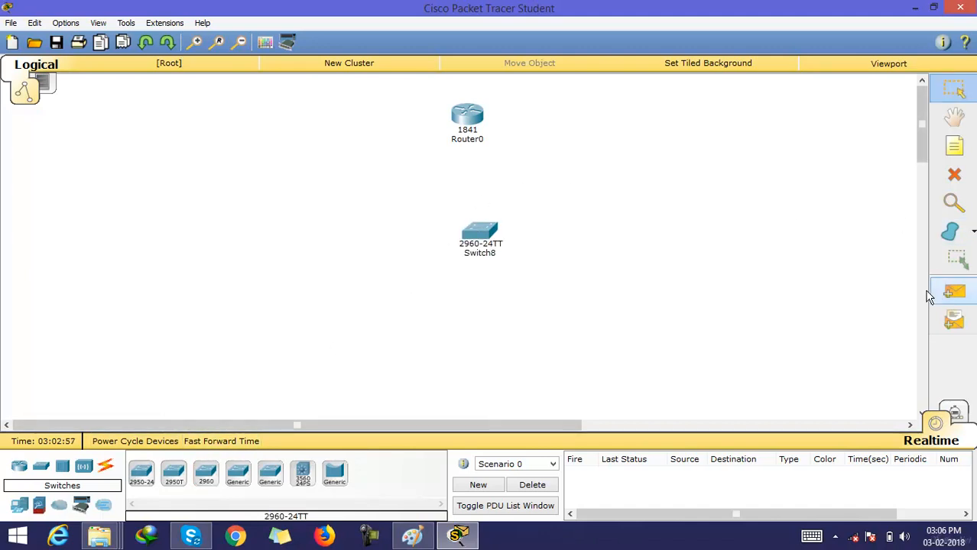
- Place four generic PCs below the switch, two on its left side and two on its right side
{"action": "left_click", "coordinate": [19, 505]}
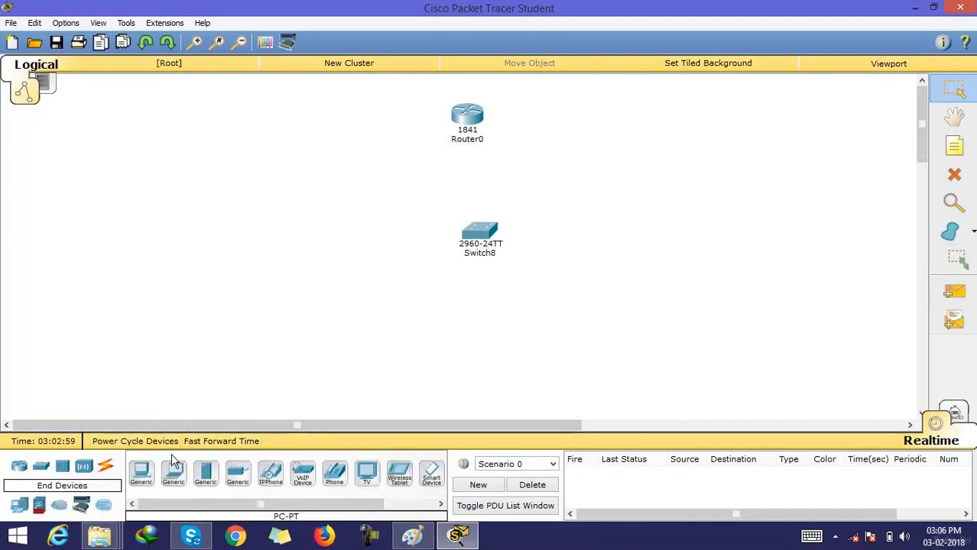
{"action": "left_click", "coordinate": [141, 473]}
{"action": "left_click", "coordinate": [303, 280]}
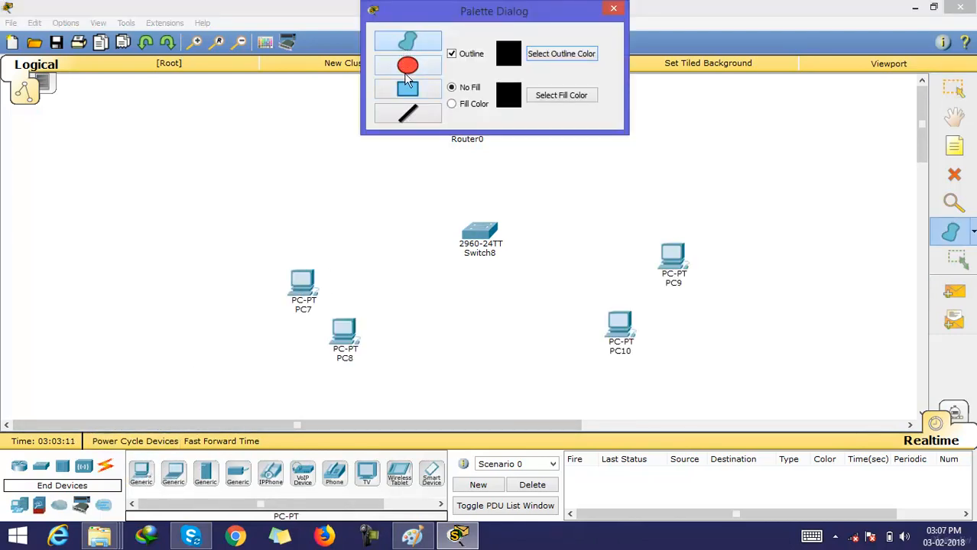
- Draw unfilled black freehand outlines around the left PC pair and the right PC pair, and close the drawing palette
{"action": "mouse_move", "coordinate": [438, 229]}
{"action": "left_mouse_down"}
{"action": "mouse_move", "coordinate": [261, 244]}
{"action": "mouse_move", "coordinate": [257, 352]}
{"action": "mouse_move", "coordinate": [364, 405]}
{"action": "mouse_move", "coordinate": [443, 343]}
{"action": "mouse_move", "coordinate": [462, 284]}
{"action": "mouse_move", "coordinate": [461, 230]}
{"action": "mouse_move", "coordinate": [701, 184]}
{"action": "mouse_move", "coordinate": [772, 324]}
{"action": "mouse_move", "coordinate": [625, 390]}
{"action": "mouse_move", "coordinate": [526, 320]}
{"action": "mouse_move", "coordinate": [512, 250]}
{"action": "left_mouse_up"}
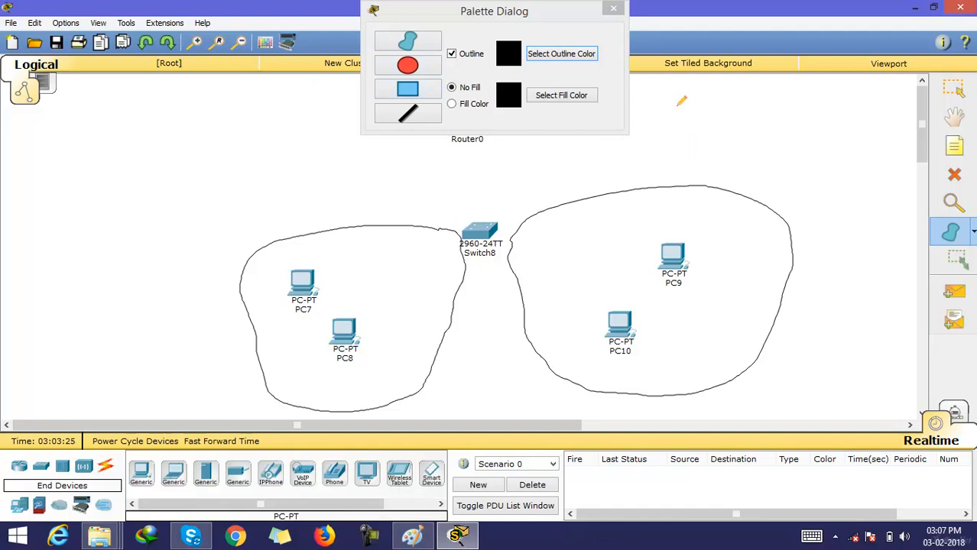
{"action": "left_click", "coordinate": [612, 9]}
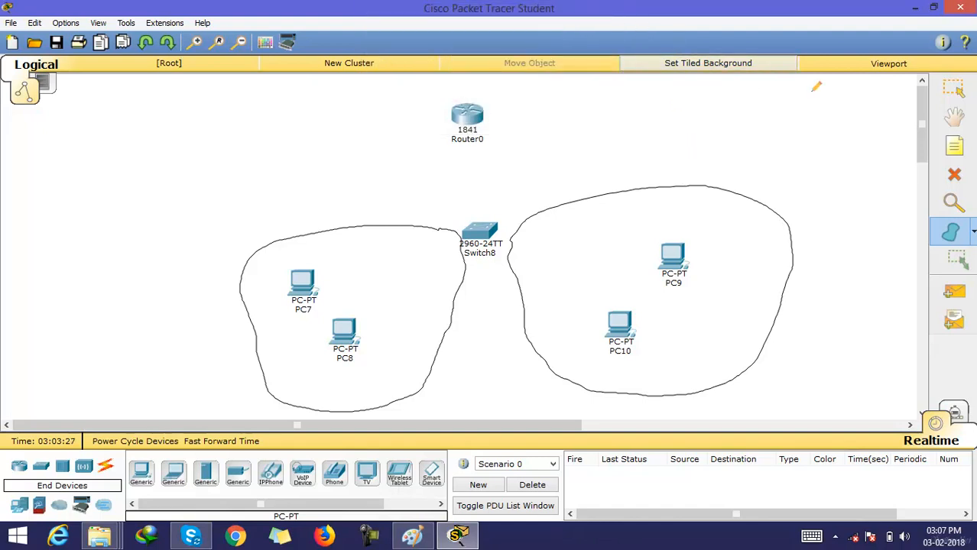
- Add the text notes "vlan 1" below PC8 and "vlan 2" below PC10, inside their outlines
{"action": "left_click", "coordinate": [948, 152]}
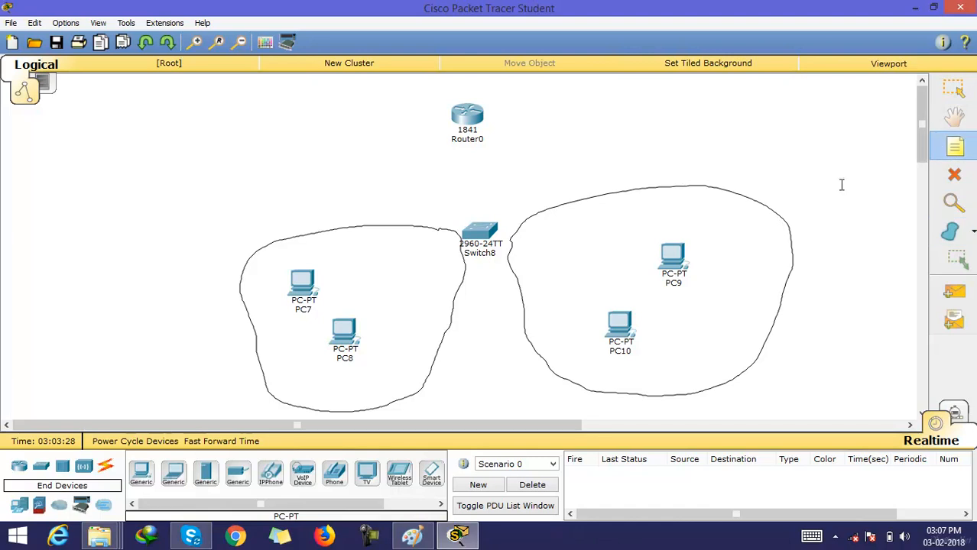
{"action": "left_click", "coordinate": [322, 392]}
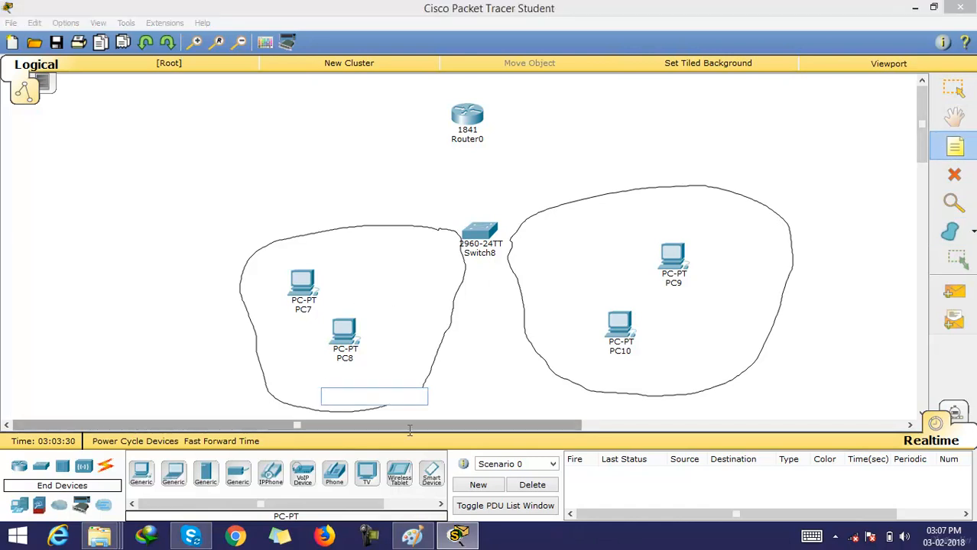
{"action": "type", "text": "vlan 1"}
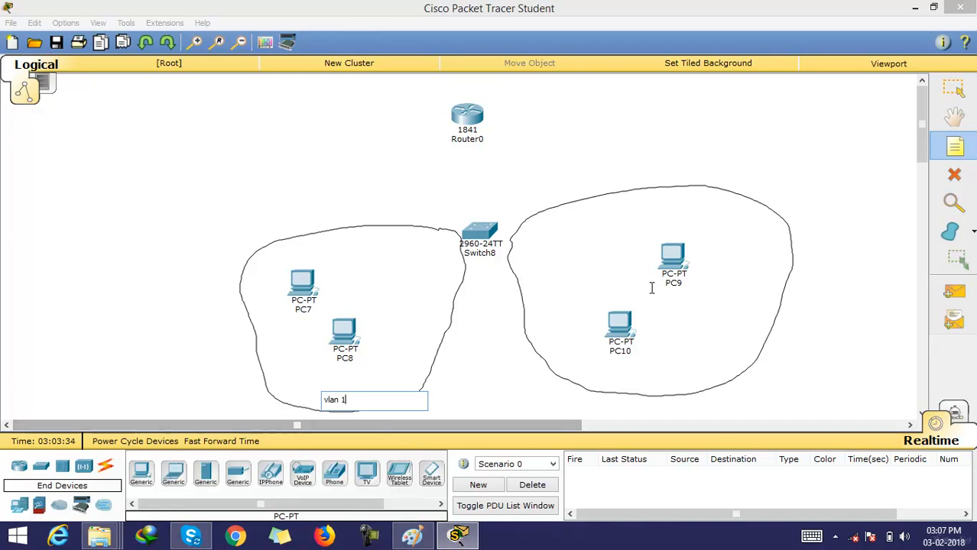
{"action": "left_click", "coordinate": [641, 376]}
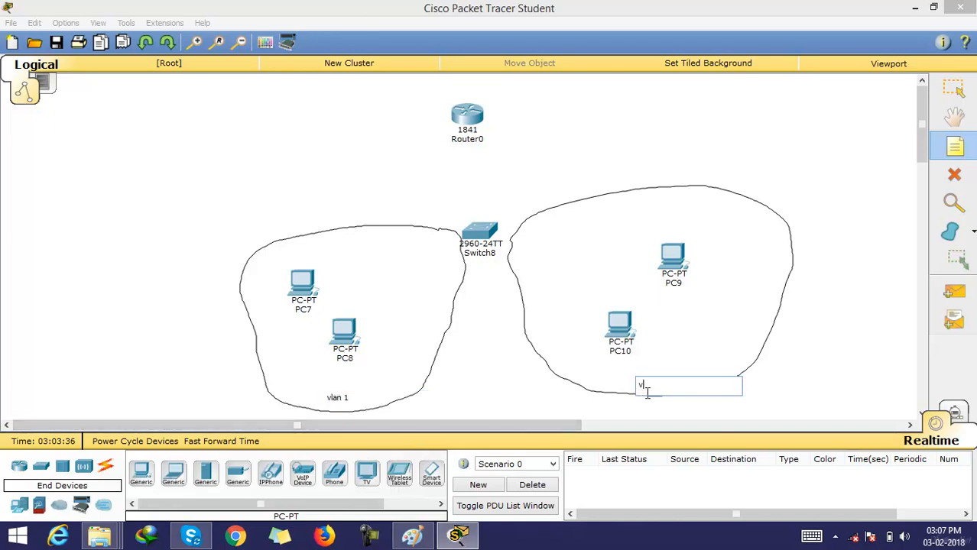
{"action": "type", "text": "vlan 2"}
{"action": "left_click", "coordinate": [489, 386]}
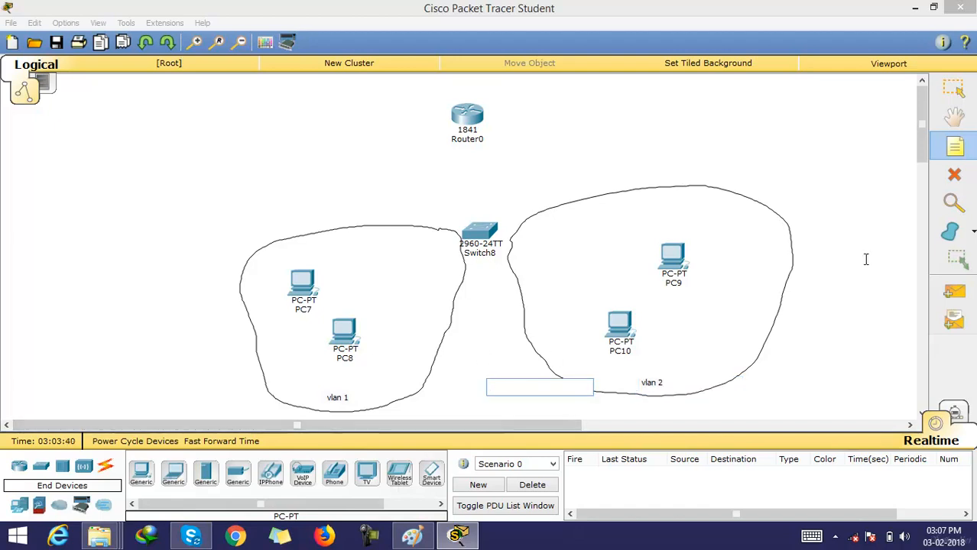
{"action": "left_click", "coordinate": [954, 90]}
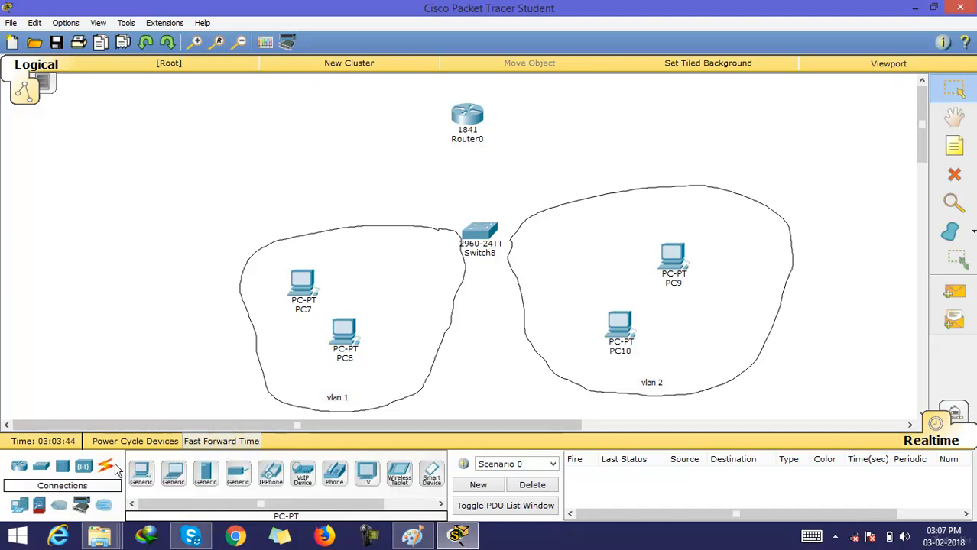
- Cable PC7, PC8, PC10 and PC9 to the switch using the automatically chosen connection type
{"action": "left_click", "coordinate": [108, 468]}
{"action": "left_click", "coordinate": [142, 473]}
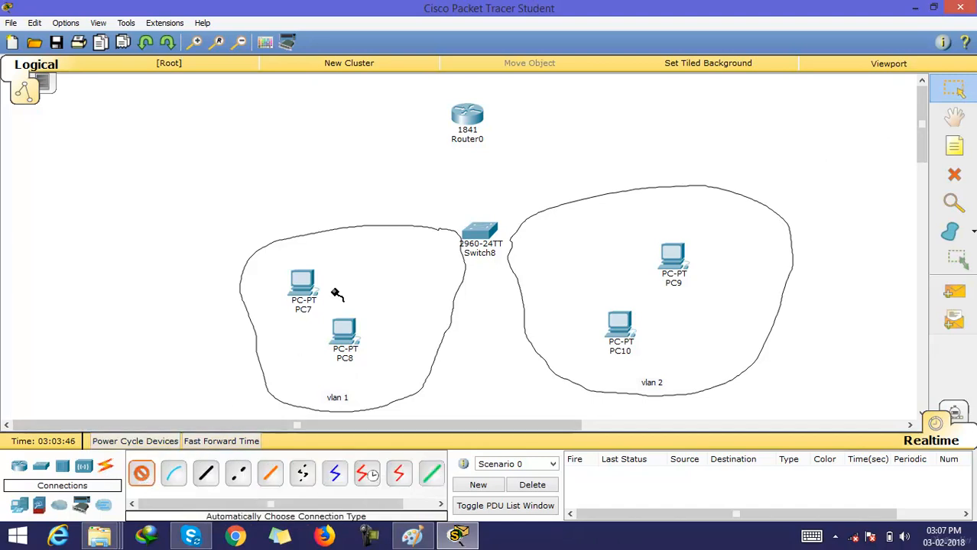
{"action": "left_click", "coordinate": [302, 281]}
{"action": "left_click", "coordinate": [480, 231]}
{"action": "left_click", "coordinate": [346, 344]}
{"action": "left_click", "coordinate": [480, 234]}
{"action": "left_click", "coordinate": [618, 327]}
{"action": "left_click", "coordinate": [676, 262]}
{"action": "left_click", "coordinate": [480, 231]}
- Cable the switch to the router with the automatic connection type and move PC8 lower inside the vlan 1 outline
{"action": "left_click", "coordinate": [480, 230]}
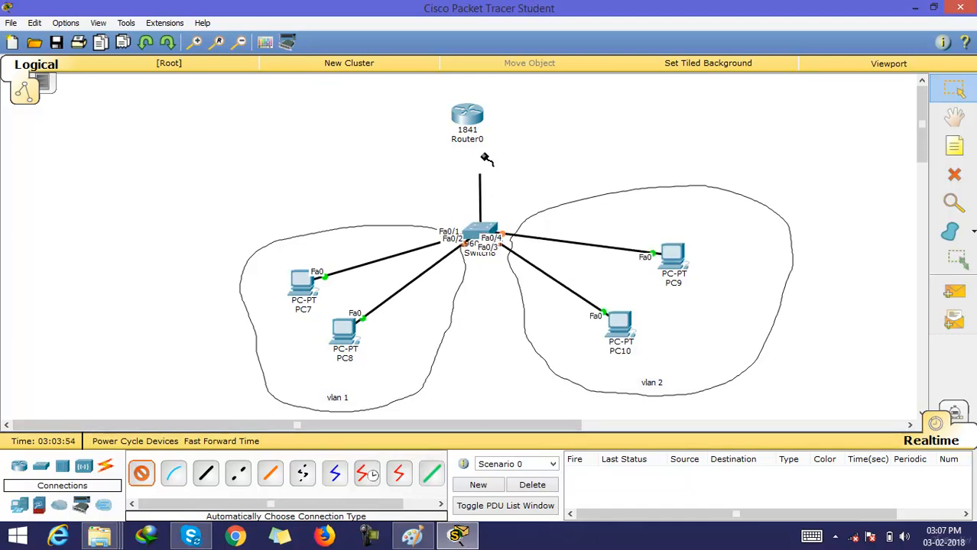
{"action": "left_click", "coordinate": [467, 116]}
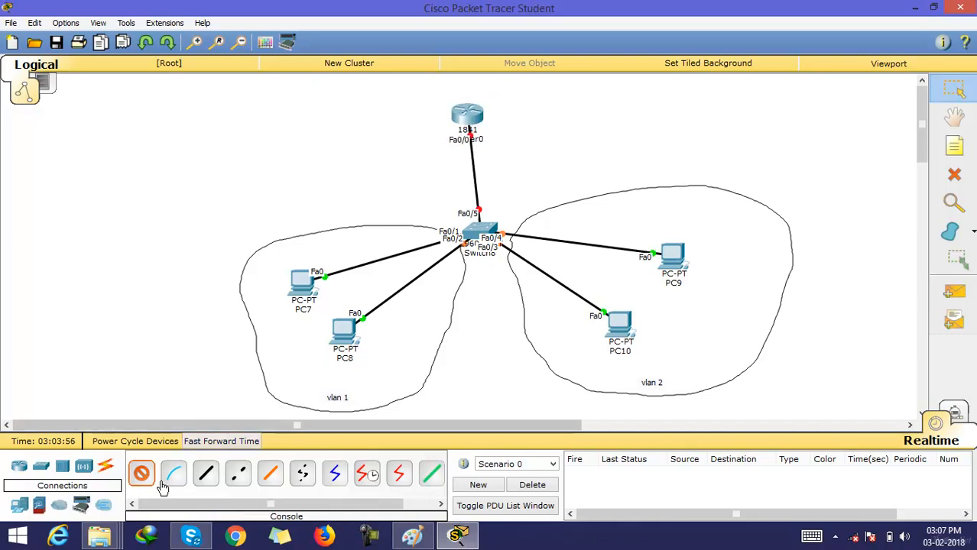
{"action": "left_click", "coordinate": [941, 94]}
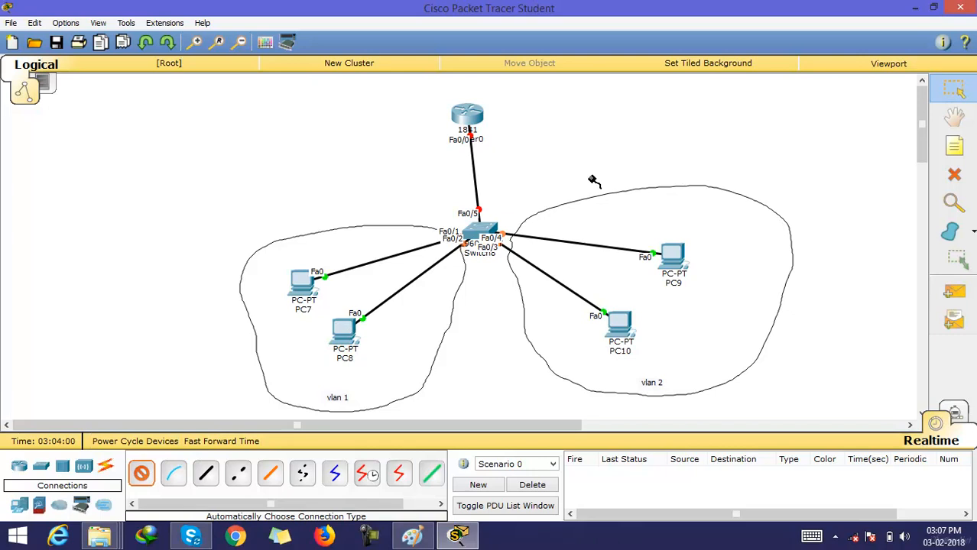
{"action": "left_click", "coordinate": [965, 94]}
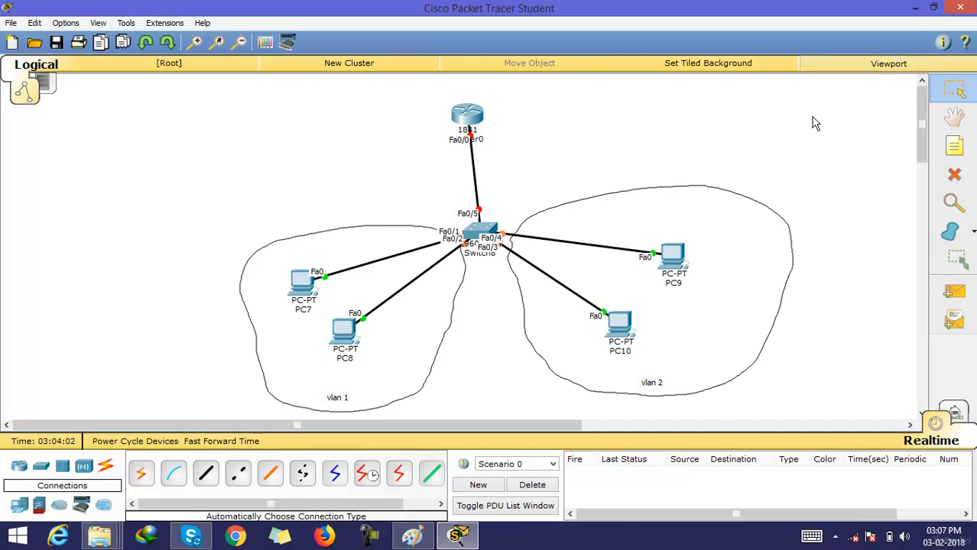
{"action": "left_click_drag", "start_coordinate": [349, 340], "coordinate": [366, 383]}
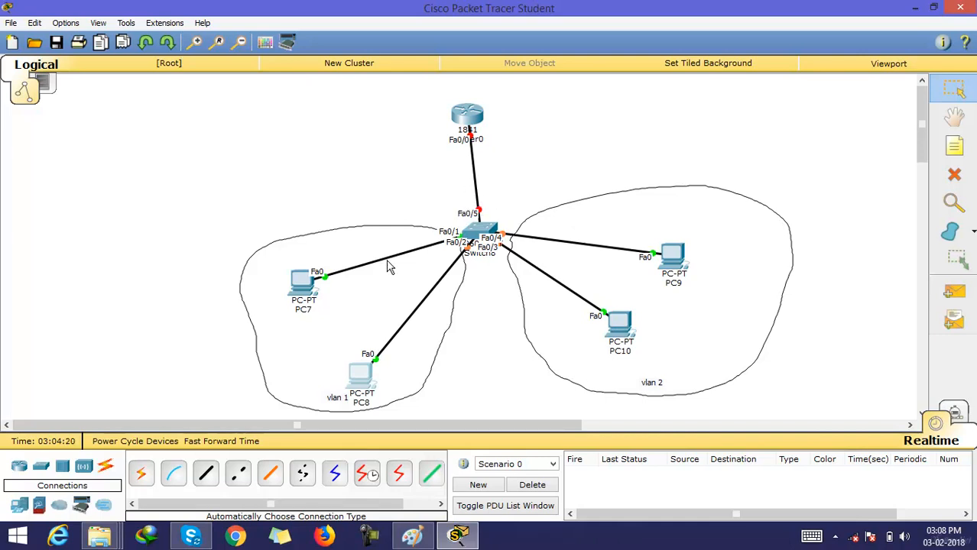
- Open the switch's IOS command line, bring up its user prompt, and return to the topology
{"action": "left_click", "coordinate": [490, 232]}
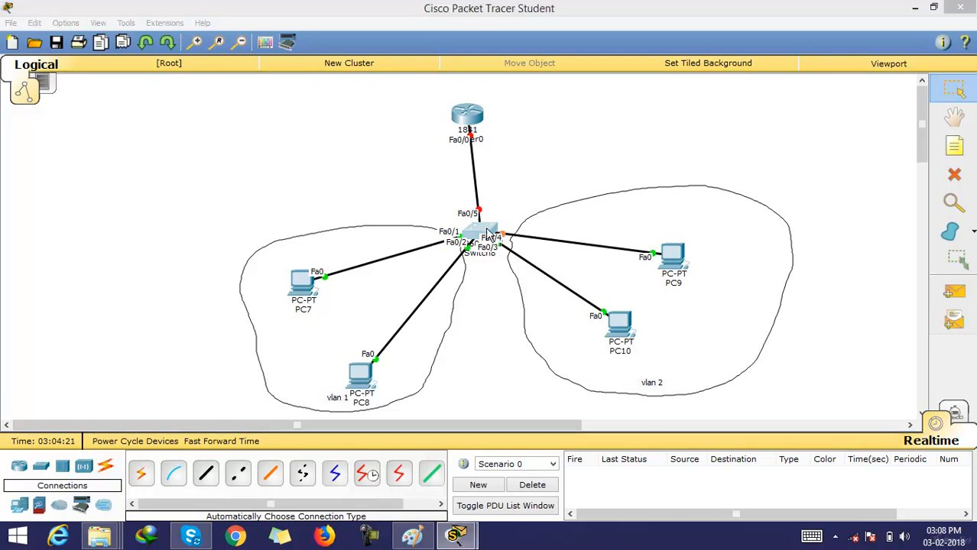
{"action": "left_click", "coordinate": [386, 116]}
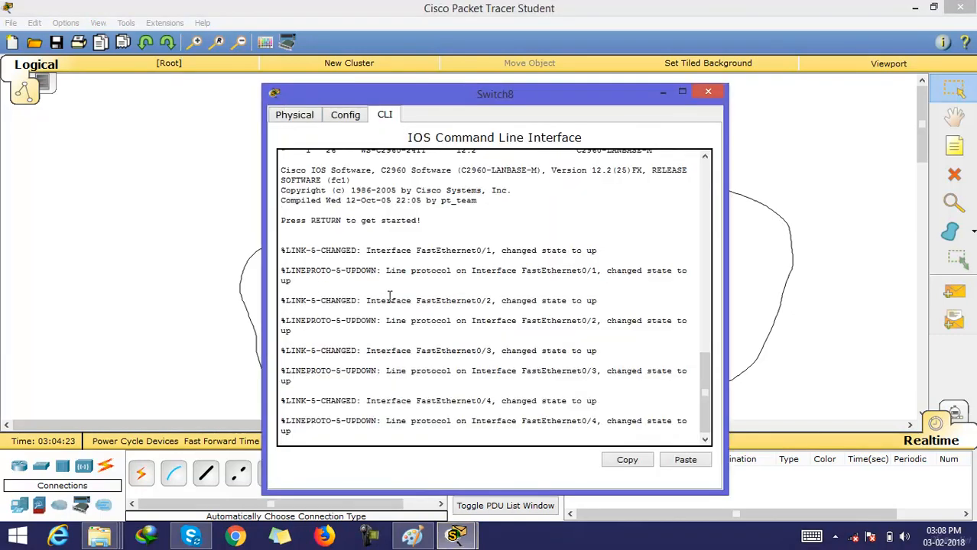
{"action": "key", "text": "Return"}
{"action": "key", "text": "Return"}
{"action": "key", "text": "Return"}
{"action": "key", "text": "Return"}
{"action": "key", "text": "Return"}
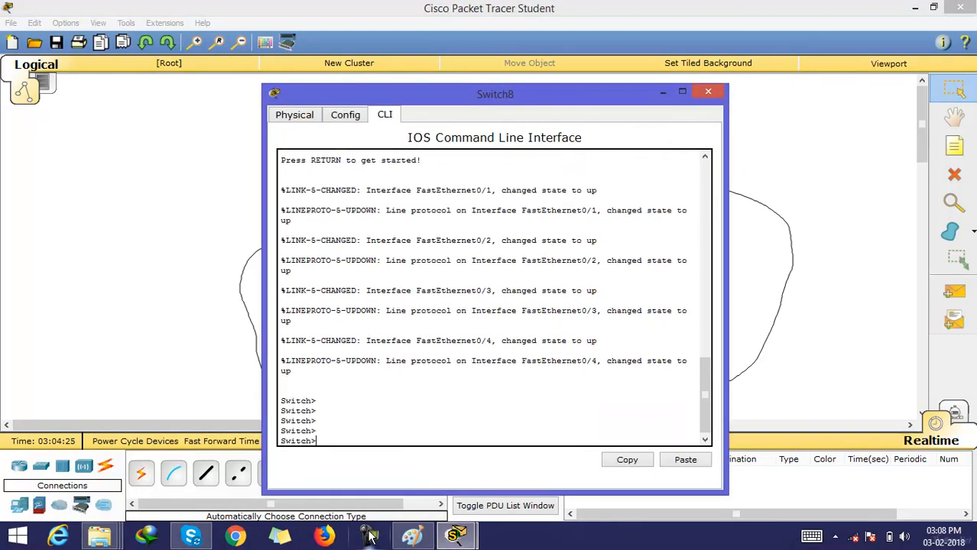
{"action": "left_click", "coordinate": [222, 382]}
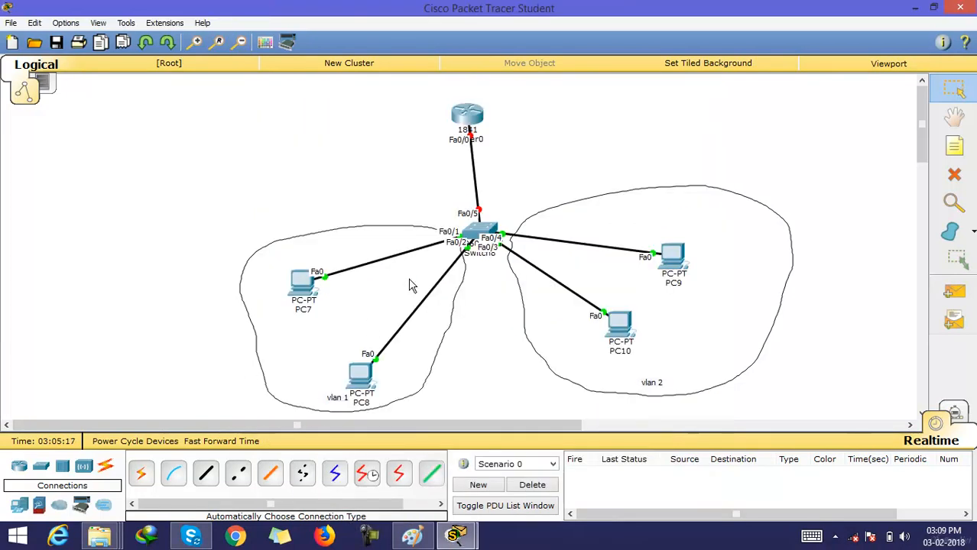
- Add the network note "172.16.10.0/25" between PC7 and PC8 in the vlan 1 area
{"action": "left_click", "coordinate": [947, 147]}
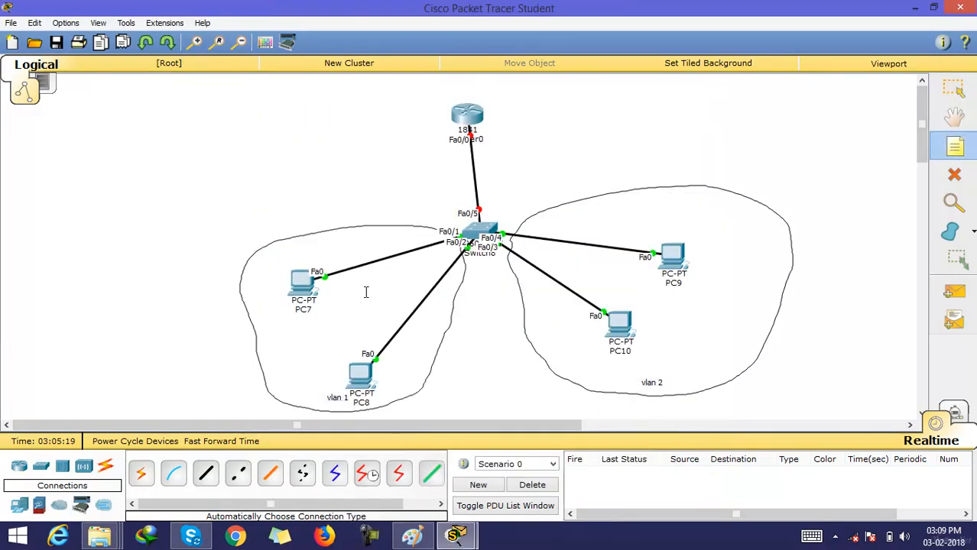
{"action": "left_click", "coordinate": [287, 330]}
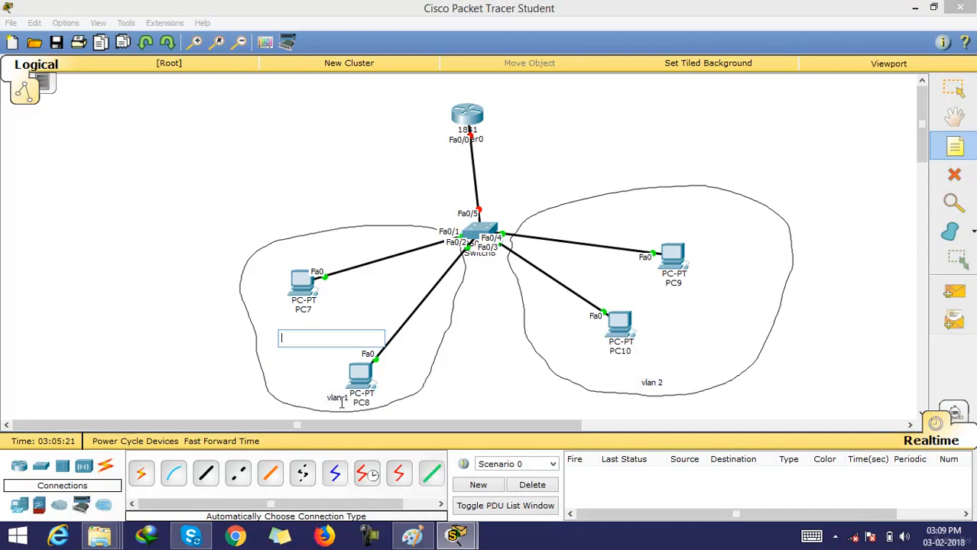
{"action": "type", "text": "17"}
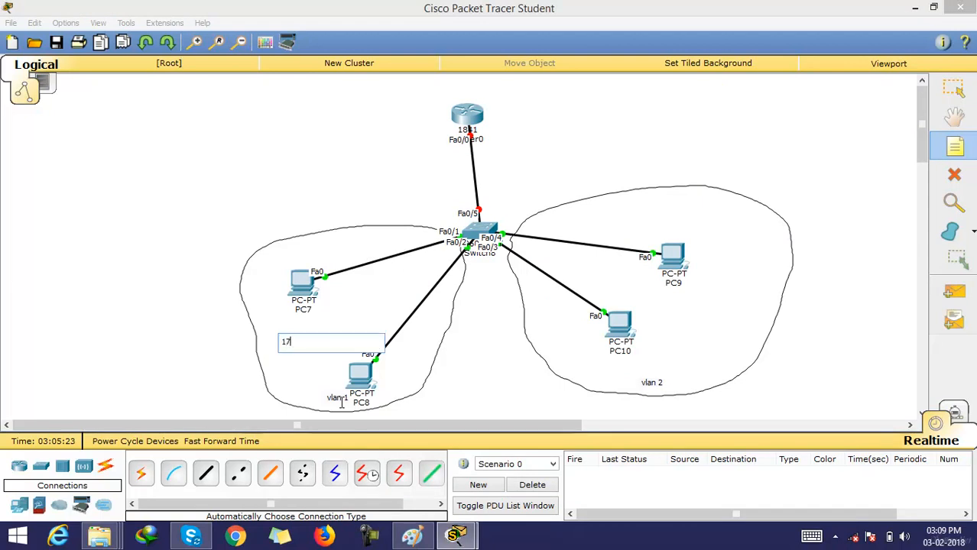
{"action": "type", "text": "216"}
{"action": "key", "text": "BackSpace"}
{"action": "key", "text": "BackSpace"}
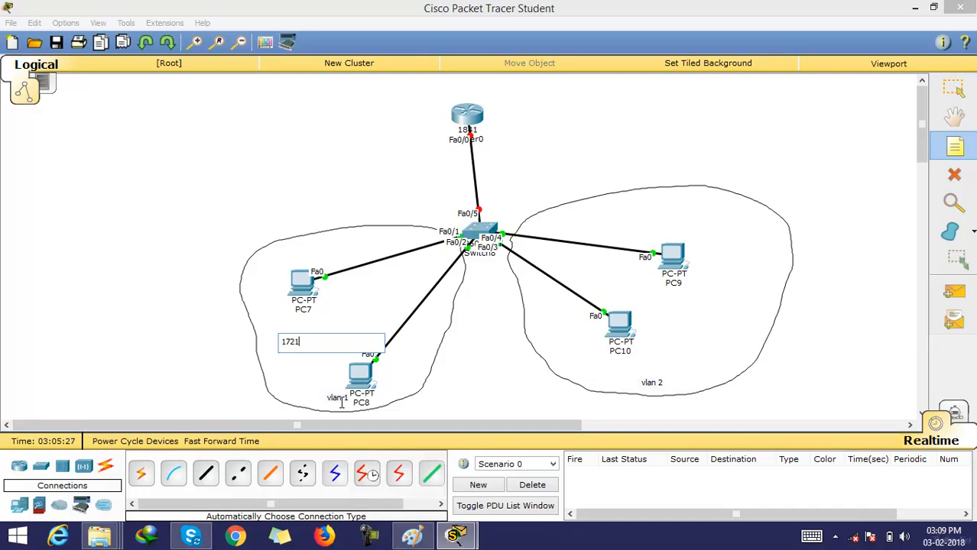
{"action": "type", "text": ".16."}
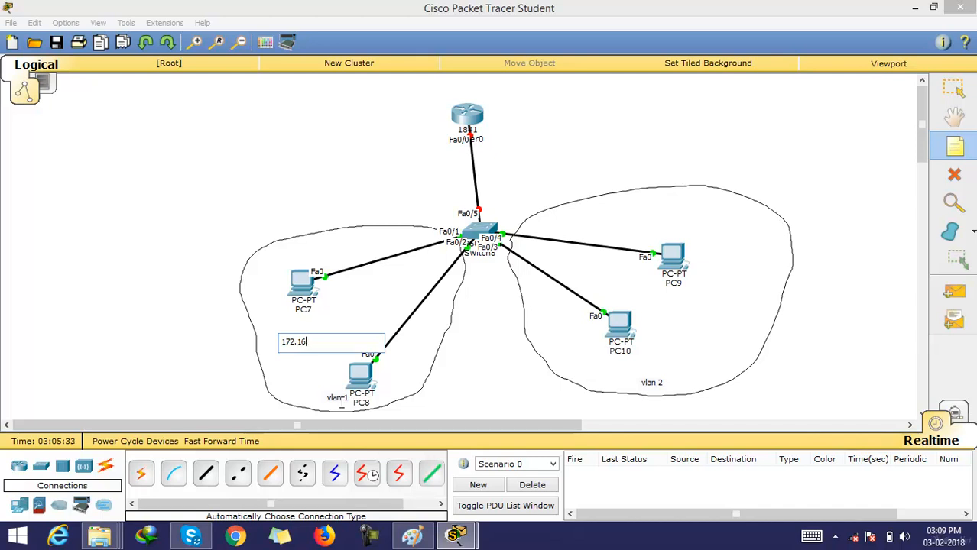
{"action": "type", "text": "10.0/25"}
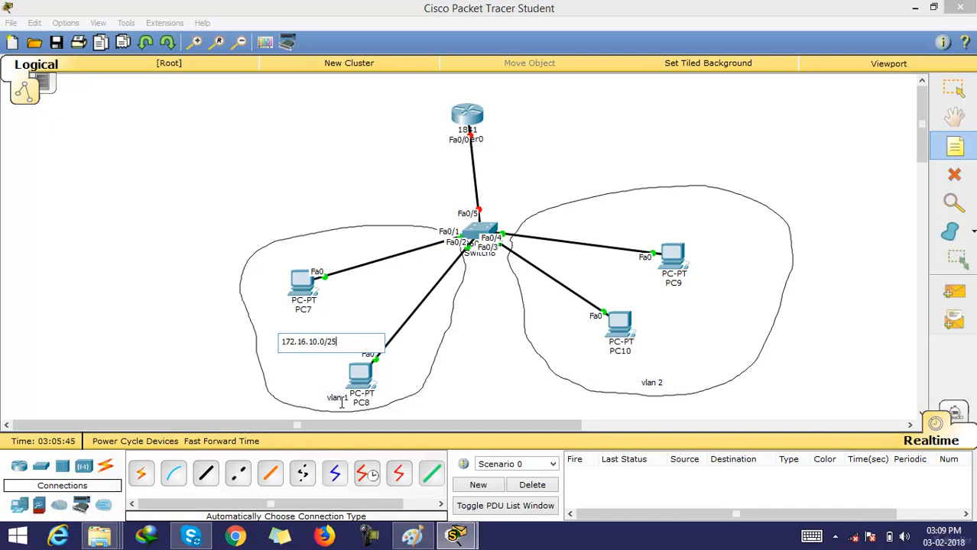
- Add the network note "172.168.10.128/25" beside PC10 in the vlan 2 area
{"action": "left_click", "coordinate": [687, 315]}
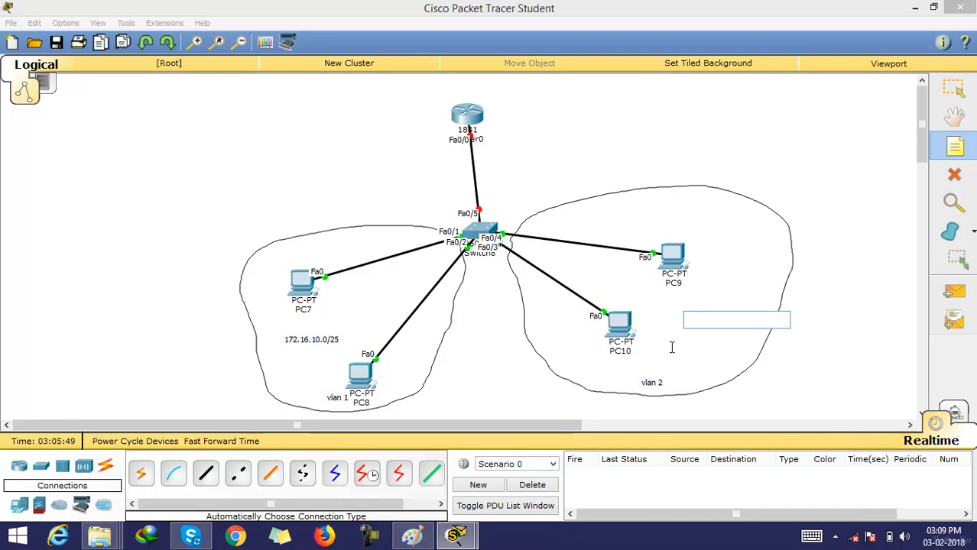
{"action": "type", "text": "172.168.1"}
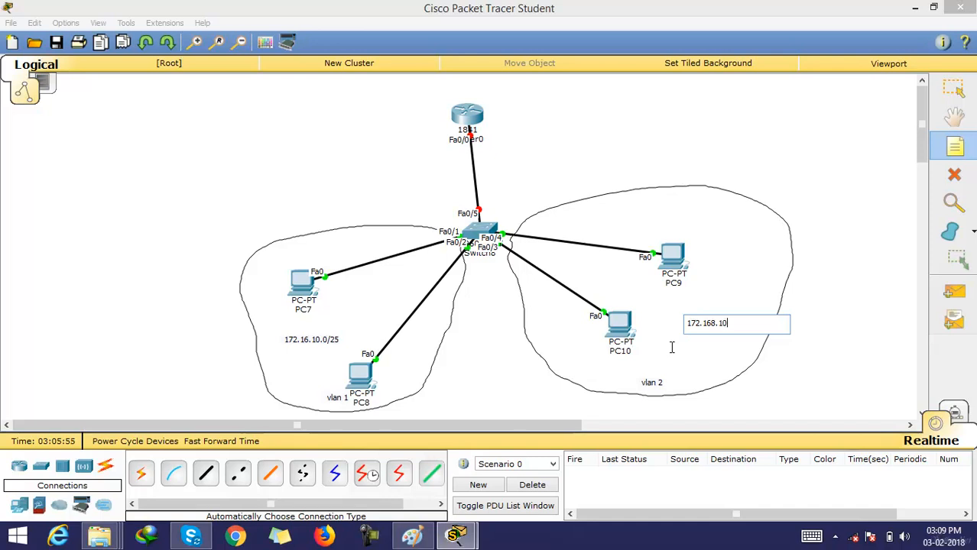
{"action": "type", "text": "0.128/25"}
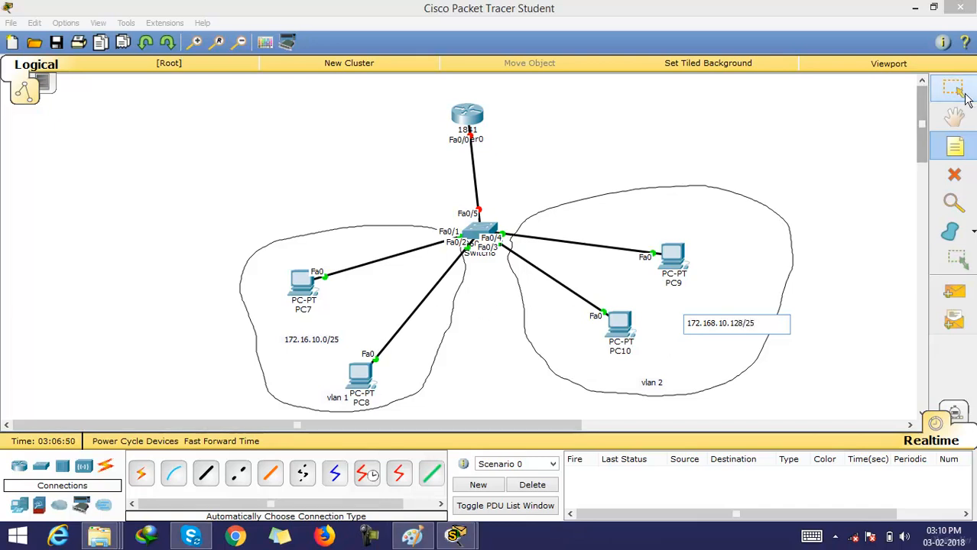
{"action": "key", "text": "Escape"}
- Move the router so that it sits directly above the switch
{"action": "left_click_drag", "start_coordinate": [463, 115], "coordinate": [489, 111]}
{"action": "left_click", "coordinate": [490, 111]}
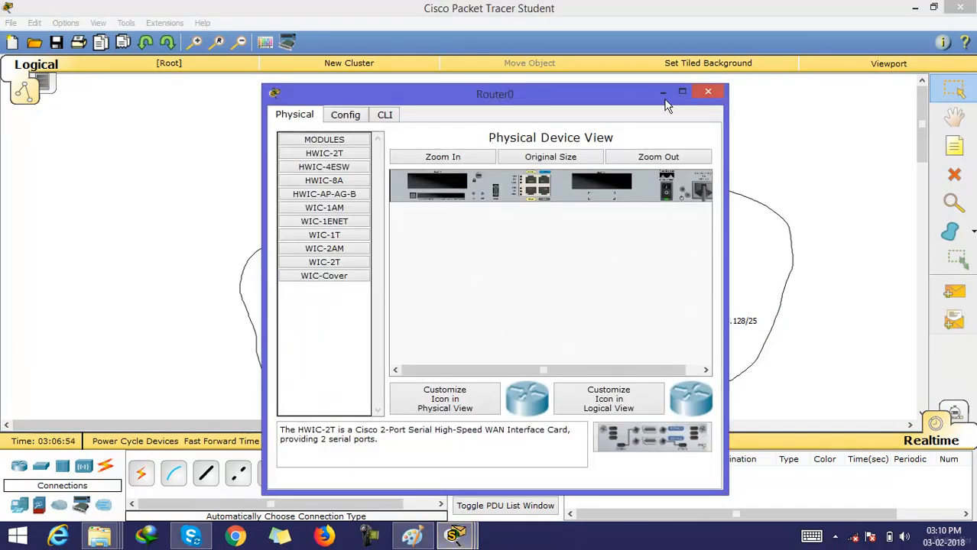
{"action": "left_click", "coordinate": [661, 92]}
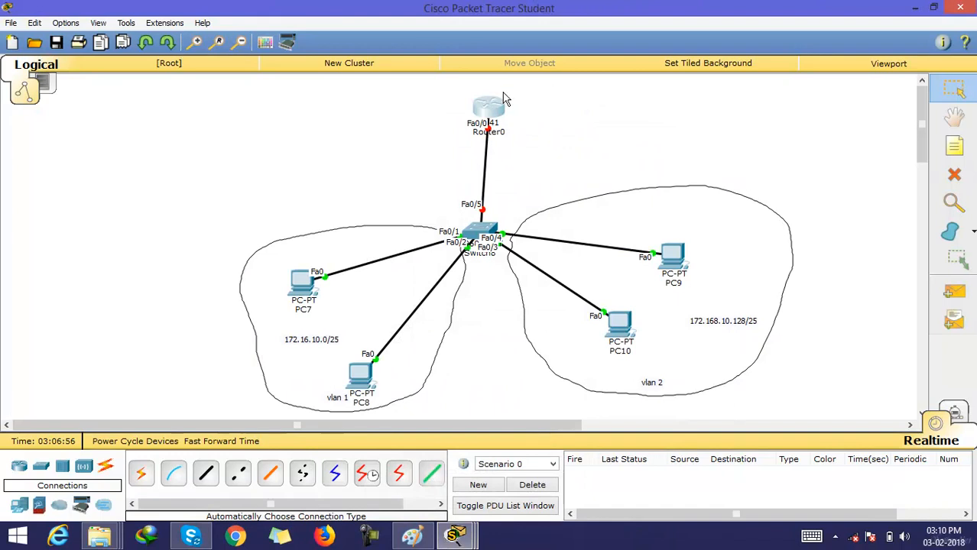
{"action": "left_click_drag", "start_coordinate": [483, 109], "coordinate": [476, 110]}
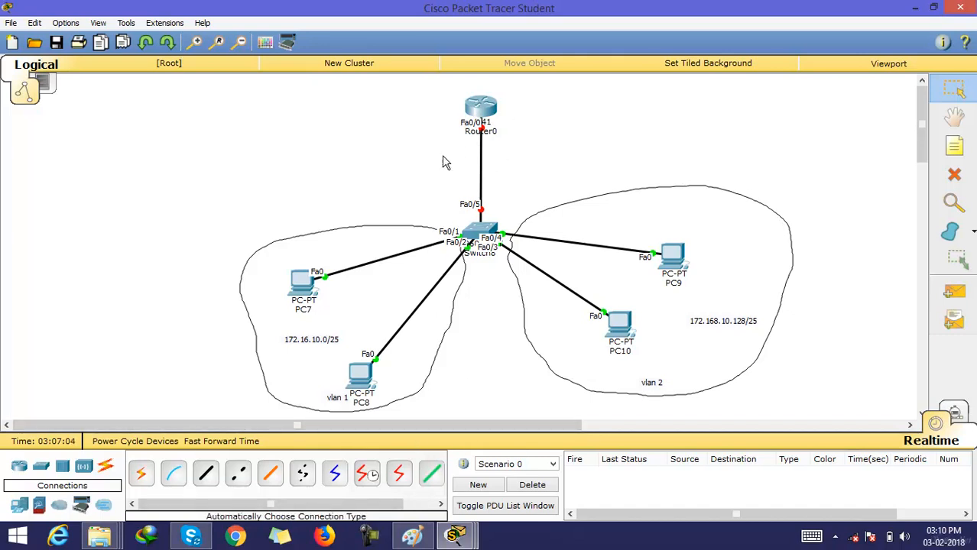
- Switch to Paint and sketch a router oval with a port labelled fa0/0 and dashed links to labels VLAN and VLAN2
{"action": "left_click", "coordinate": [412, 537]}
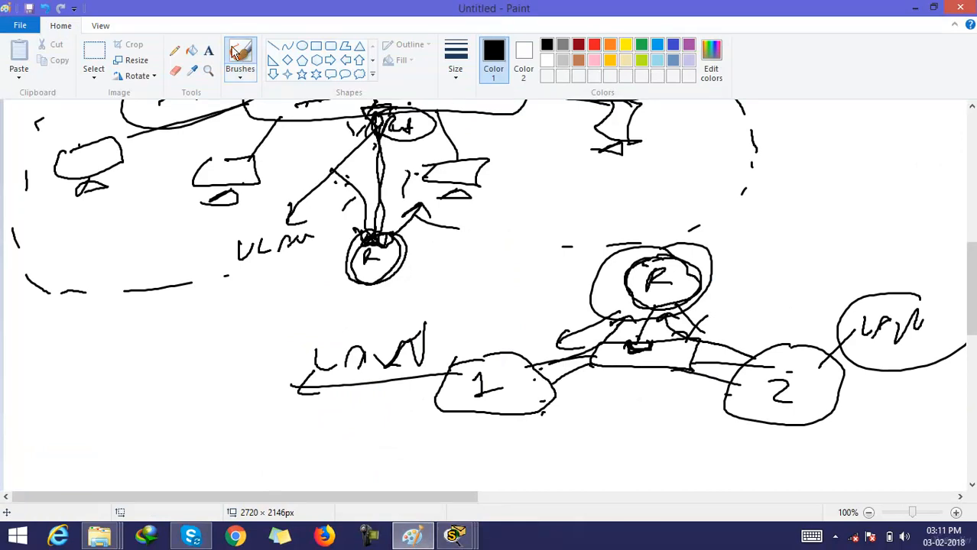
{"action": "mouse_move", "coordinate": [76, 316]}
{"action": "left_mouse_down"}
{"action": "mouse_move", "coordinate": [113, 304]}
{"action": "mouse_move", "coordinate": [68, 347]}
{"action": "mouse_move", "coordinate": [111, 356]}
{"action": "mouse_move", "coordinate": [144, 355]}
{"action": "mouse_move", "coordinate": [149, 337]}
{"action": "mouse_move", "coordinate": [180, 321]}
{"action": "left_mouse_up"}
{"action": "left_click_drag", "start_coordinate": [201, 304], "coordinate": [193, 327]}
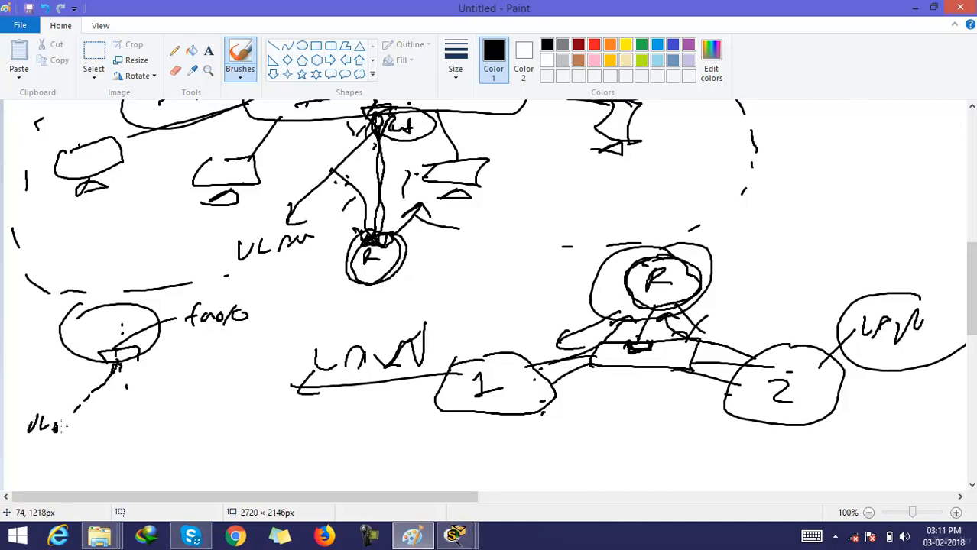
{"action": "left_click_drag", "start_coordinate": [68, 443], "coordinate": [102, 439]}
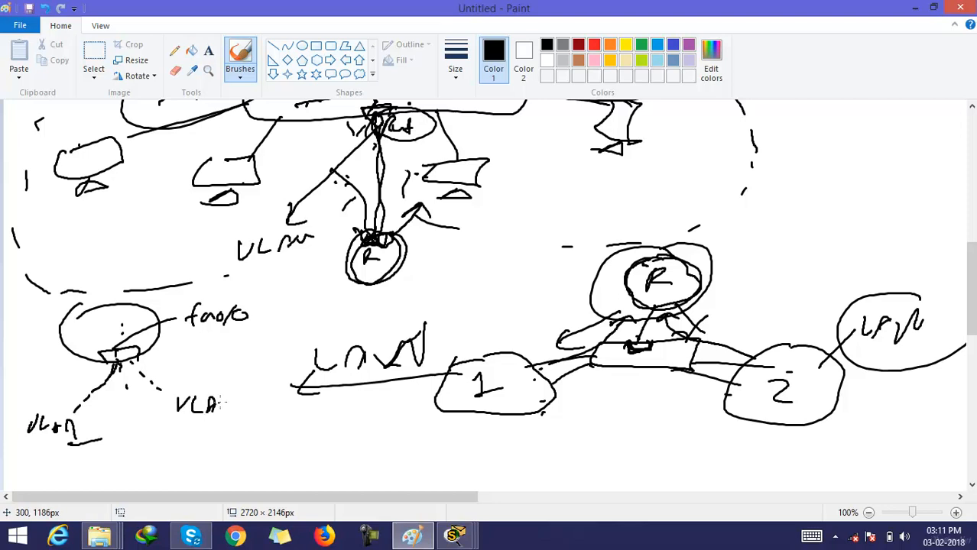
{"action": "mouse_move", "coordinate": [230, 407]}
{"action": "left_mouse_down"}
{"action": "mouse_move", "coordinate": [241, 396]}
{"action": "mouse_move", "coordinate": [263, 413]}
{"action": "left_mouse_up"}
{"action": "left_click_drag", "start_coordinate": [155, 390], "coordinate": [233, 419]}
{"action": "left_click_drag", "start_coordinate": [76, 412], "coordinate": [73, 452]}
{"action": "left_click_drag", "start_coordinate": [119, 359], "coordinate": [129, 415]}
- Draw arrows from the router port to the subinterface labels fa0/0.1 and fa0/0.2, and outline the fa0/0.2 label
{"action": "mouse_move", "coordinate": [89, 376]}
{"action": "left_mouse_down"}
{"action": "mouse_move", "coordinate": [73, 330]}
{"action": "mouse_move", "coordinate": [191, 360]}
{"action": "mouse_move", "coordinate": [238, 348]}
{"action": "left_mouse_up"}
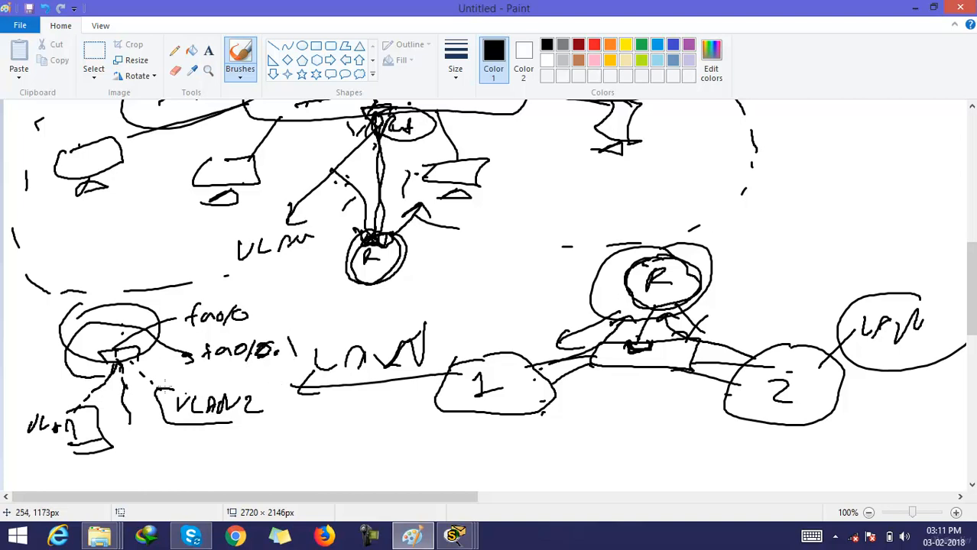
{"action": "mouse_move", "coordinate": [132, 357]}
{"action": "left_mouse_down"}
{"action": "mouse_move", "coordinate": [261, 392]}
{"action": "mouse_move", "coordinate": [298, 415]}
{"action": "mouse_move", "coordinate": [346, 404]}
{"action": "mouse_move", "coordinate": [388, 418]}
{"action": "left_mouse_up"}
{"action": "left_click", "coordinate": [382, 413]}
{"action": "mouse_move", "coordinate": [422, 388]}
{"action": "left_mouse_down"}
{"action": "mouse_move", "coordinate": [318, 386]}
{"action": "mouse_move", "coordinate": [397, 432]}
{"action": "mouse_move", "coordinate": [383, 387]}
{"action": "left_mouse_up"}
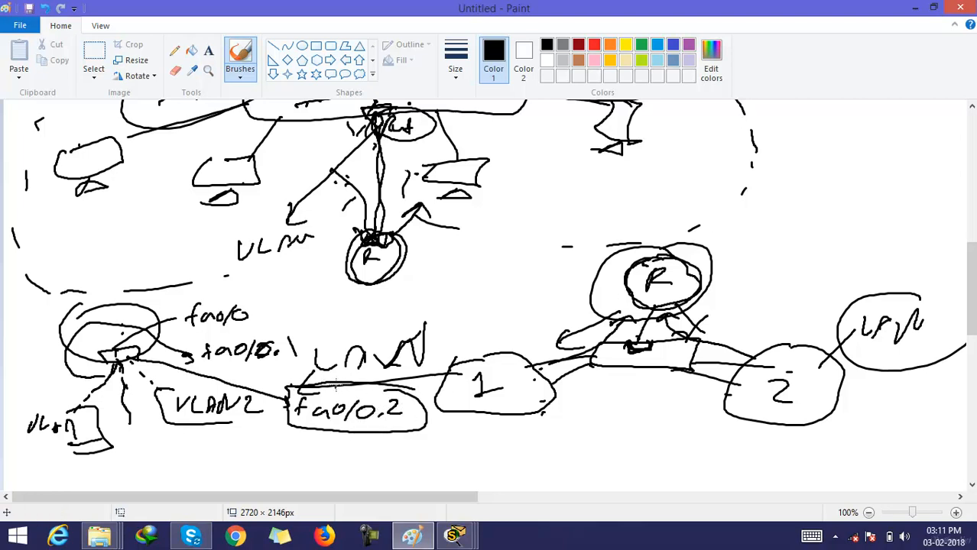
- Box the fa0/0.1 label, draw an arrow from the port toward the VLAN label, and circle the VLAN and fa0/0.2 labels
{"action": "mouse_move", "coordinate": [222, 366]}
{"action": "left_mouse_down"}
{"action": "mouse_move", "coordinate": [307, 326]}
{"action": "mouse_move", "coordinate": [185, 341]}
{"action": "mouse_move", "coordinate": [237, 374]}
{"action": "left_mouse_up"}
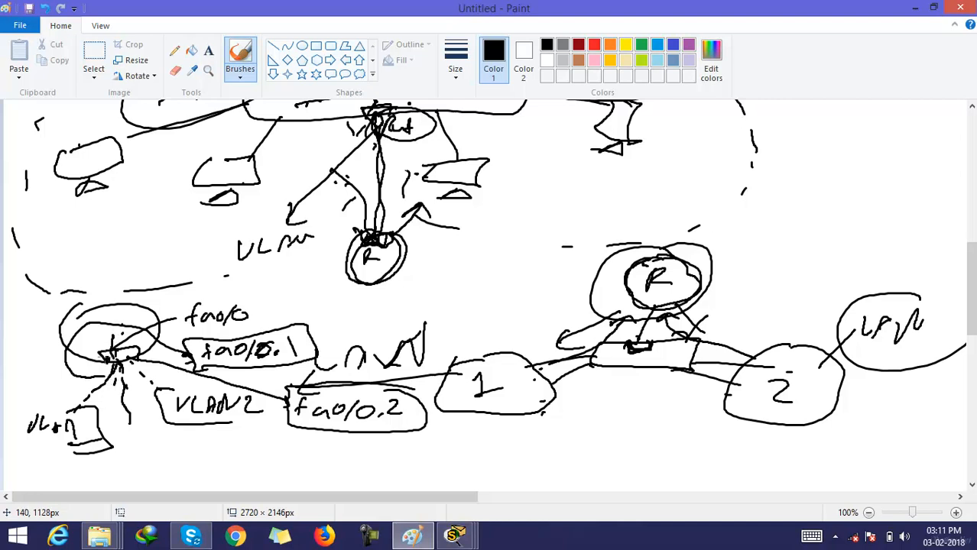
{"action": "mouse_move", "coordinate": [269, 328]}
{"action": "left_mouse_down"}
{"action": "mouse_move", "coordinate": [182, 348]}
{"action": "mouse_move", "coordinate": [281, 366]}
{"action": "left_mouse_up"}
{"action": "mouse_move", "coordinate": [315, 327]}
{"action": "left_mouse_down"}
{"action": "mouse_move", "coordinate": [246, 328]}
{"action": "mouse_move", "coordinate": [39, 385]}
{"action": "mouse_move", "coordinate": [23, 446]}
{"action": "mouse_move", "coordinate": [94, 410]}
{"action": "mouse_move", "coordinate": [5, 395]}
{"action": "left_mouse_up"}
{"action": "mouse_move", "coordinate": [286, 386]}
{"action": "left_mouse_down"}
{"action": "mouse_move", "coordinate": [382, 443]}
{"action": "mouse_move", "coordinate": [430, 390]}
{"action": "mouse_move", "coordinate": [297, 399]}
{"action": "left_mouse_up"}
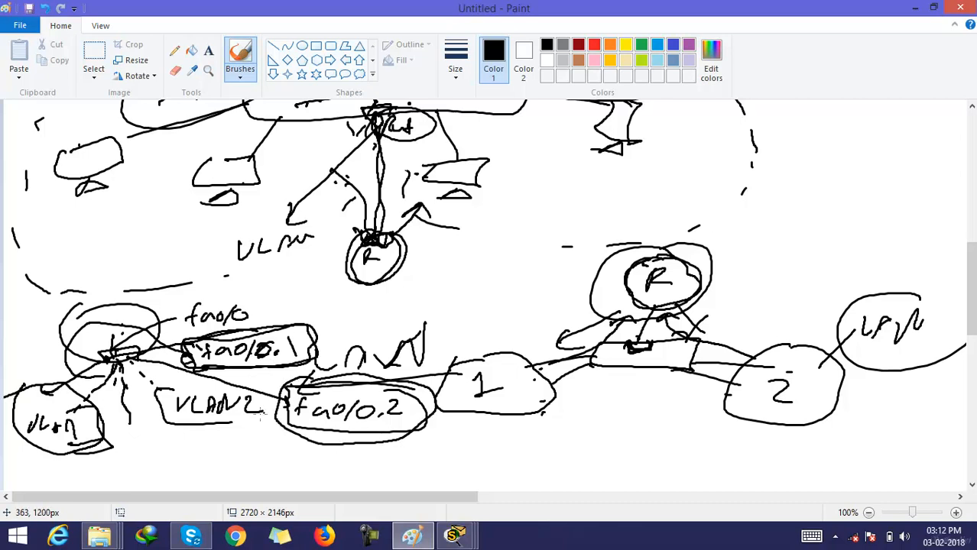
- Circle the VLAN2 label in the hand-drawn diagram
{"action": "mouse_move", "coordinate": [243, 434]}
{"action": "left_mouse_down"}
{"action": "mouse_move", "coordinate": [226, 425]}
{"action": "mouse_move", "coordinate": [280, 385]}
{"action": "mouse_move", "coordinate": [165, 422]}
{"action": "left_mouse_up"}
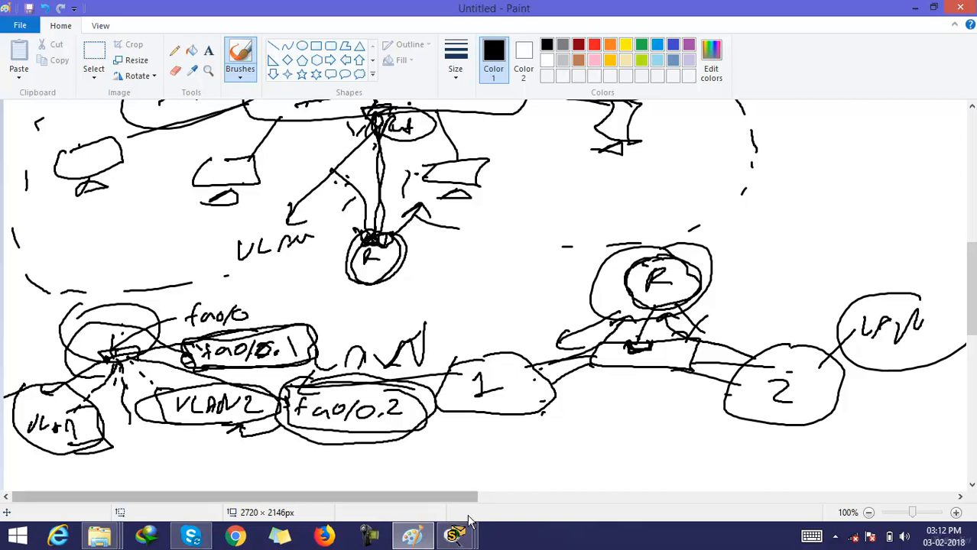
- Switch to Cisco Packet Tracer and shift PC7 and the 172.16.10.0/25 label slightly left within the vlan 1 outline
{"action": "left_click", "coordinate": [456, 536]}
{"action": "left_click", "coordinate": [327, 478]}
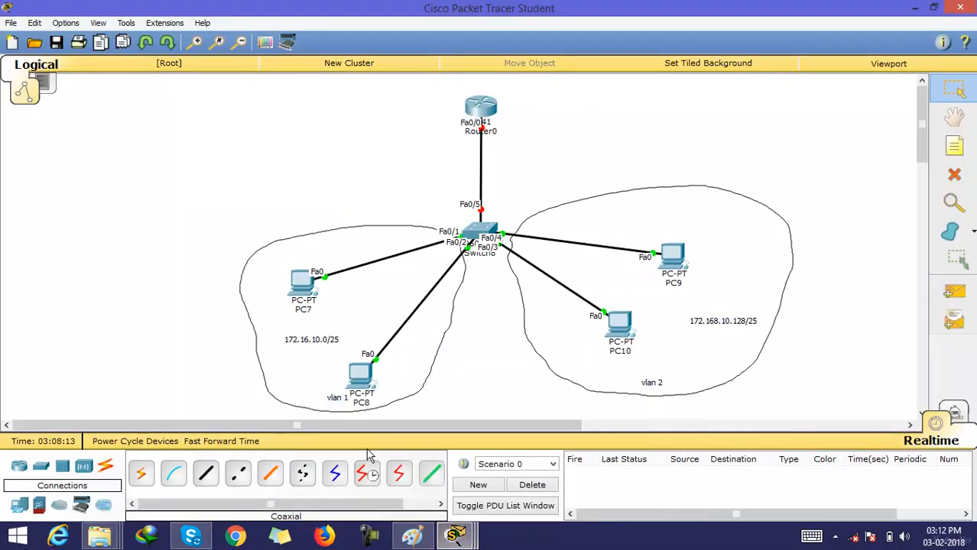
{"action": "left_click_drag", "start_coordinate": [296, 291], "coordinate": [276, 291]}
{"action": "left_click_drag", "start_coordinate": [302, 346], "coordinate": [287, 343]}
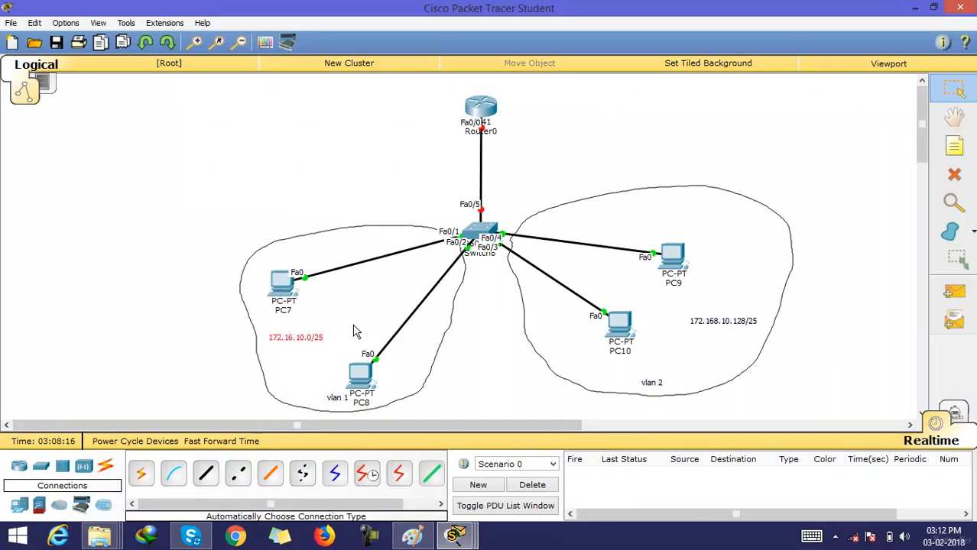
- Give PC7 the static IP address 172.168.10.1 with the default subnet mask 255.255.0.0
{"action": "left_click", "coordinate": [283, 289]}
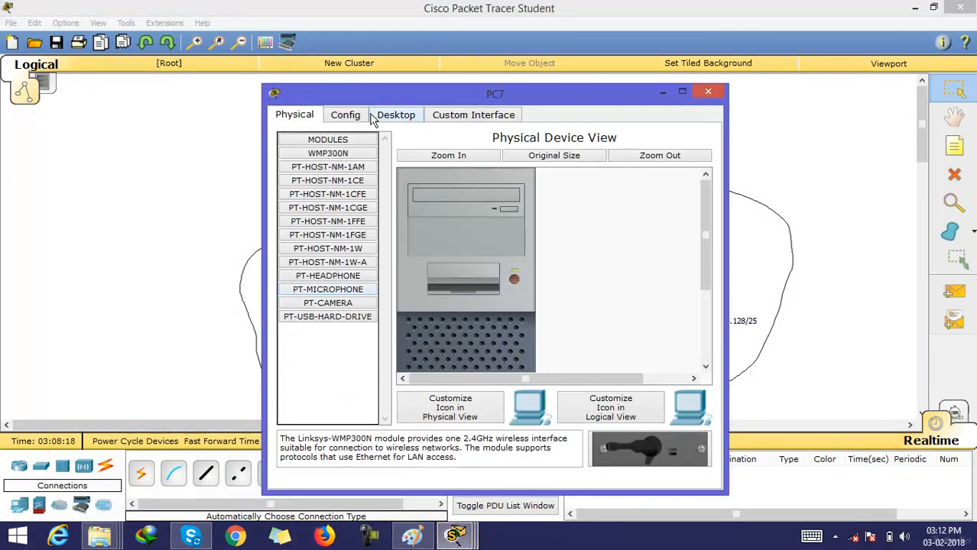
{"action": "left_click", "coordinate": [380, 117]}
{"action": "left_click_drag", "start_coordinate": [434, 93], "coordinate": [613, 92]}
{"action": "left_click", "coordinate": [498, 165]}
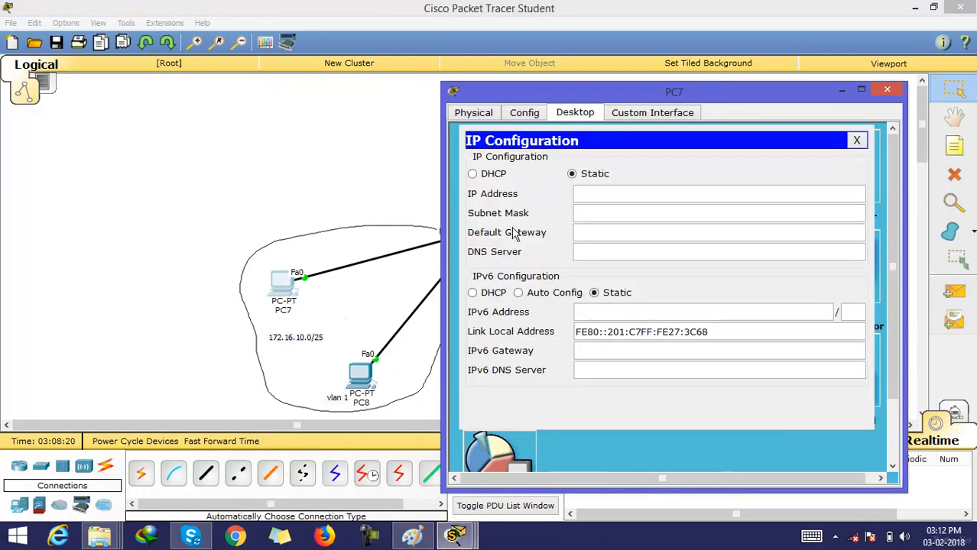
{"action": "left_click", "coordinate": [590, 194]}
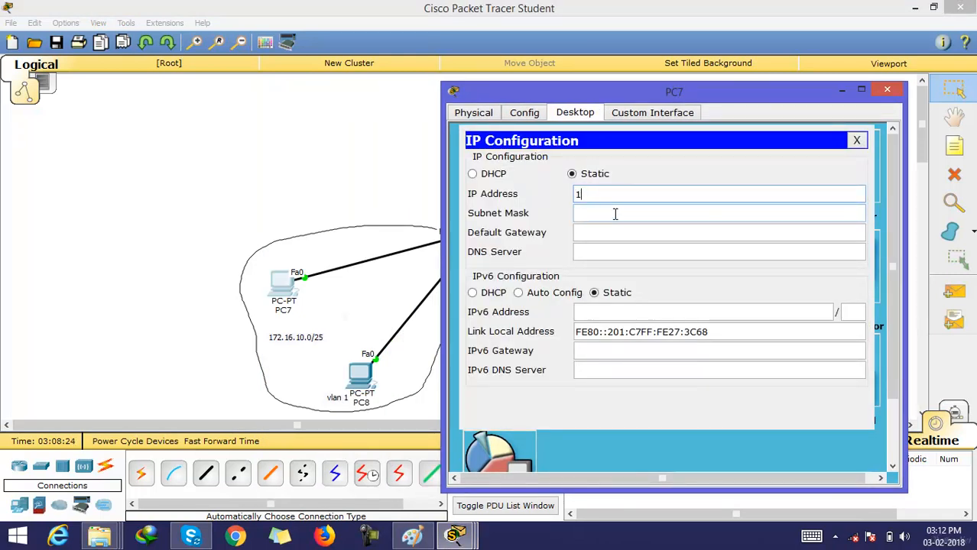
{"action": "type", "text": "172.168.10.1"}
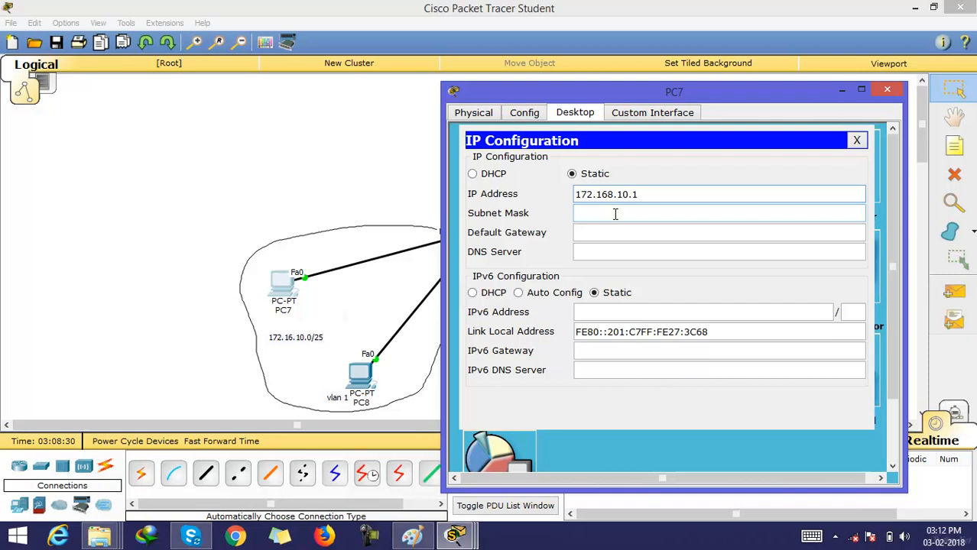
{"action": "left_click", "coordinate": [615, 214]}
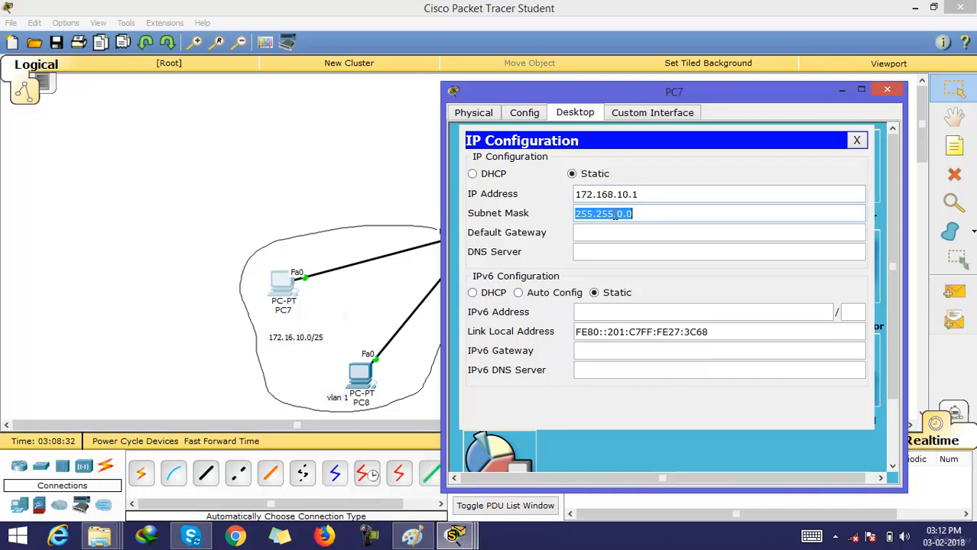
{"action": "key", "text": "Tab"}
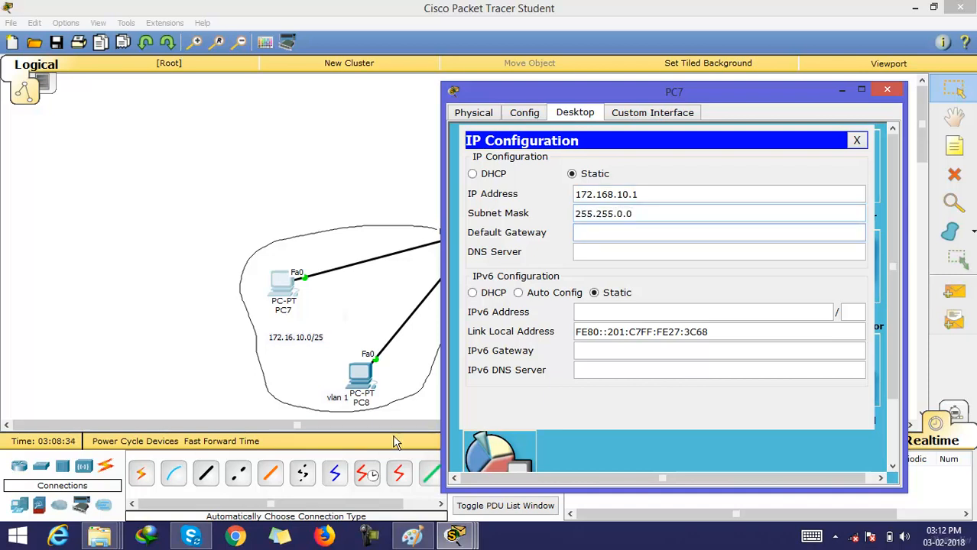
- Set PC7's default gateway to 172.168.10.100
{"action": "type", "text": "172.168"}
{"action": "type", "text": "."}
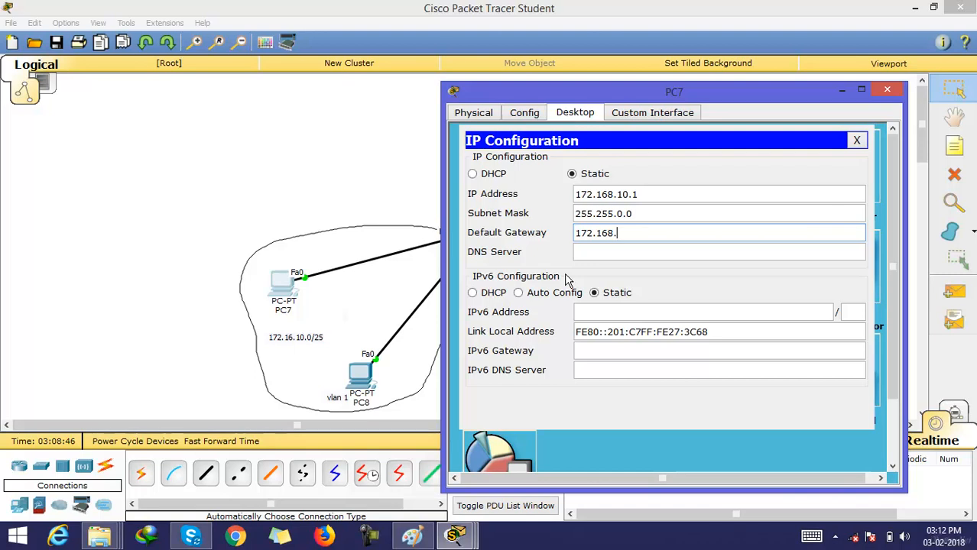
{"action": "type", "text": "10.100"}
{"action": "left_click", "coordinate": [362, 197]}
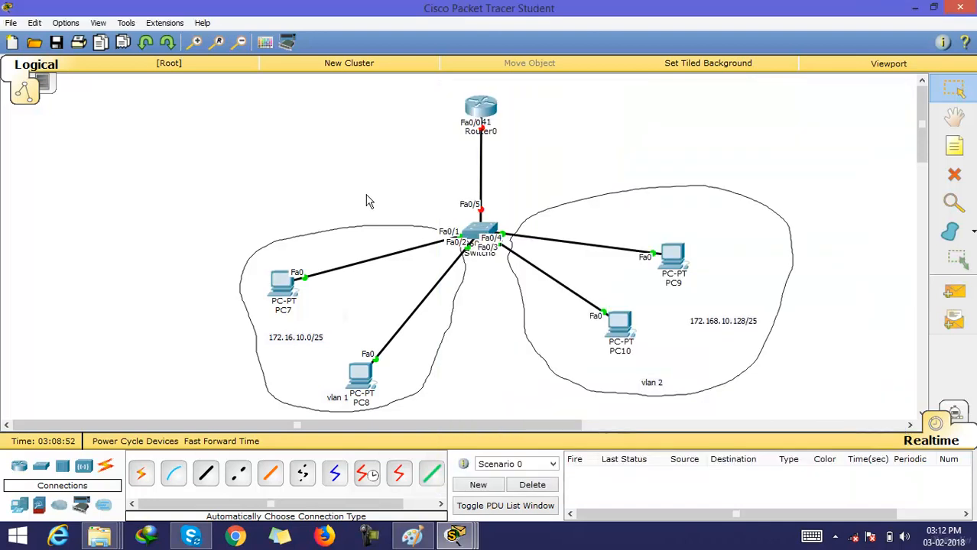
- Give PC8 the static IP address 172.16.10.2 with the default subnet mask 255.255.0.0
{"action": "left_click", "coordinate": [362, 374]}
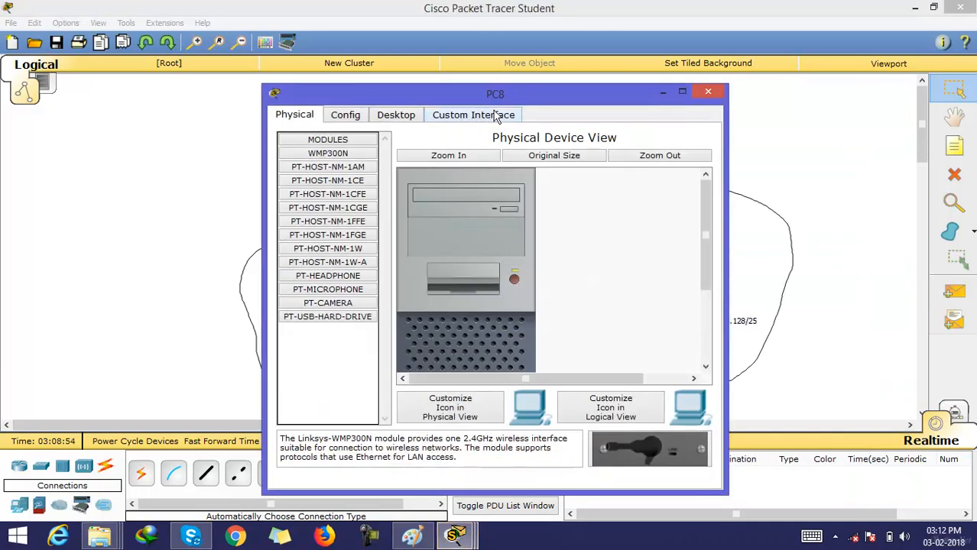
{"action": "left_click_drag", "start_coordinate": [471, 98], "coordinate": [689, 116]}
{"action": "left_click_drag", "start_coordinate": [556, 117], "coordinate": [631, 120]}
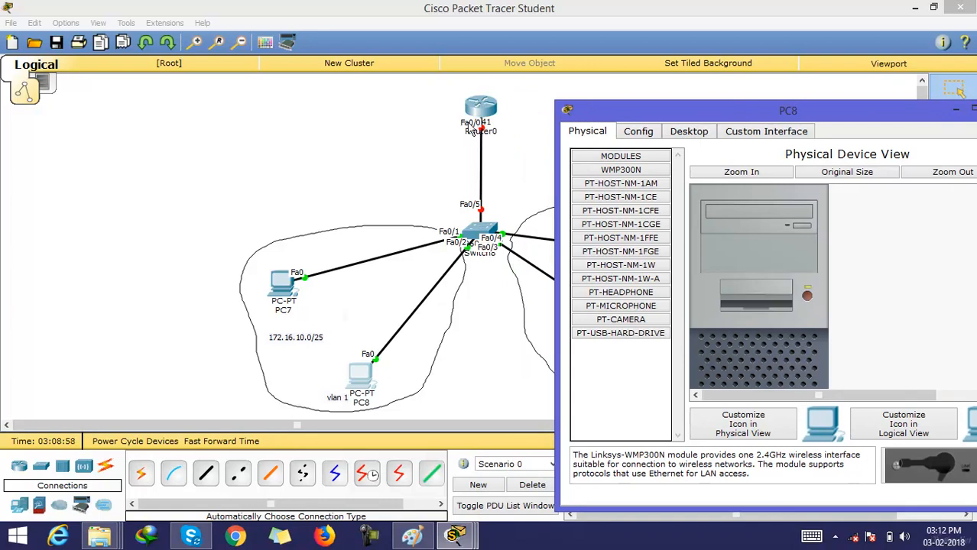
{"action": "left_click", "coordinate": [688, 132]}
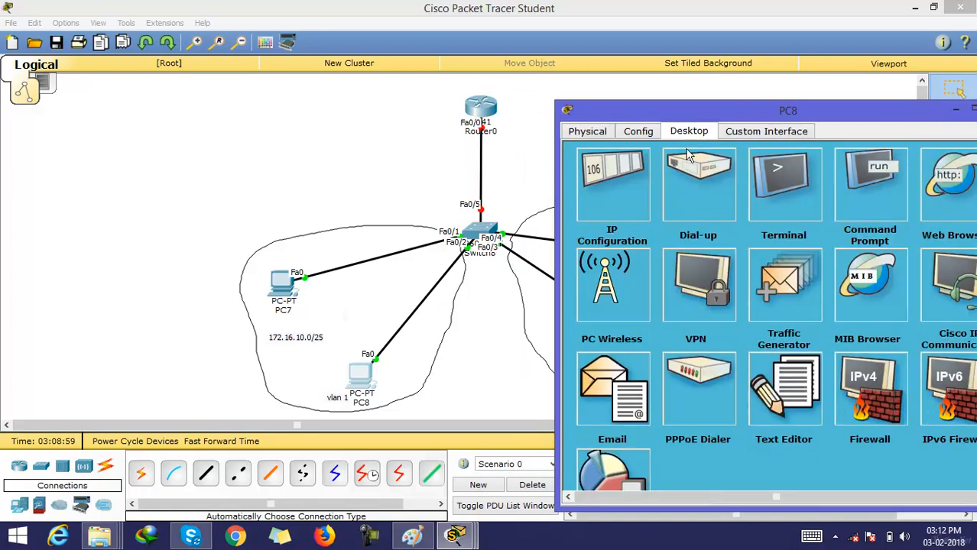
{"action": "left_click", "coordinate": [610, 184]}
{"action": "left_click", "coordinate": [691, 212]}
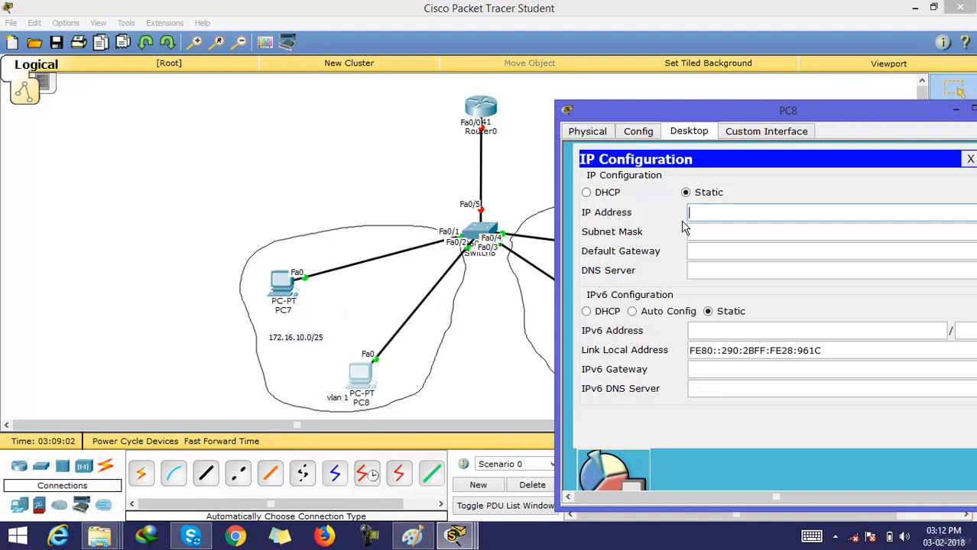
{"action": "type", "text": "172.16.10.2"}
{"action": "key", "text": "Tab"}
{"action": "key", "text": "Tab"}
- Set PC8's default gateway to 172.16.10.100
{"action": "type", "text": "172."}
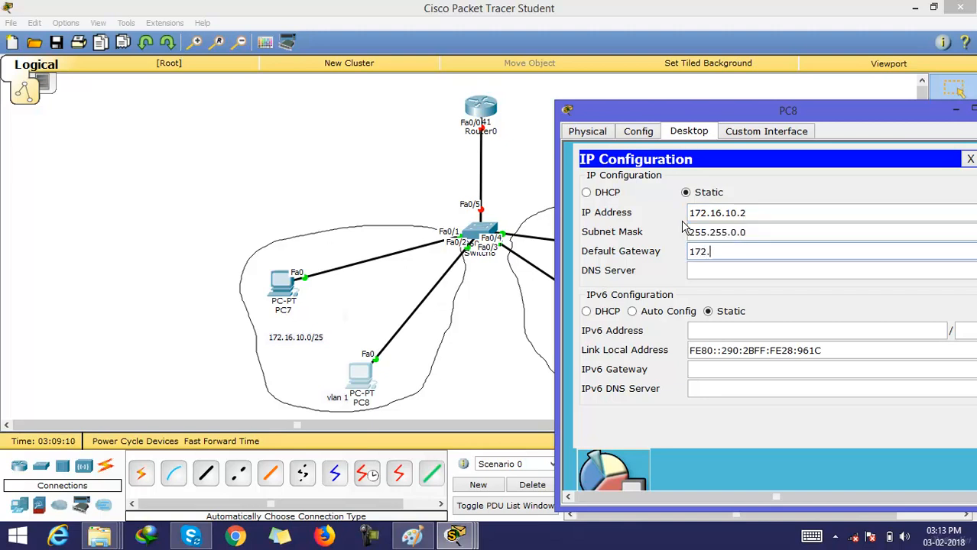
{"action": "type", "text": "16.10"}
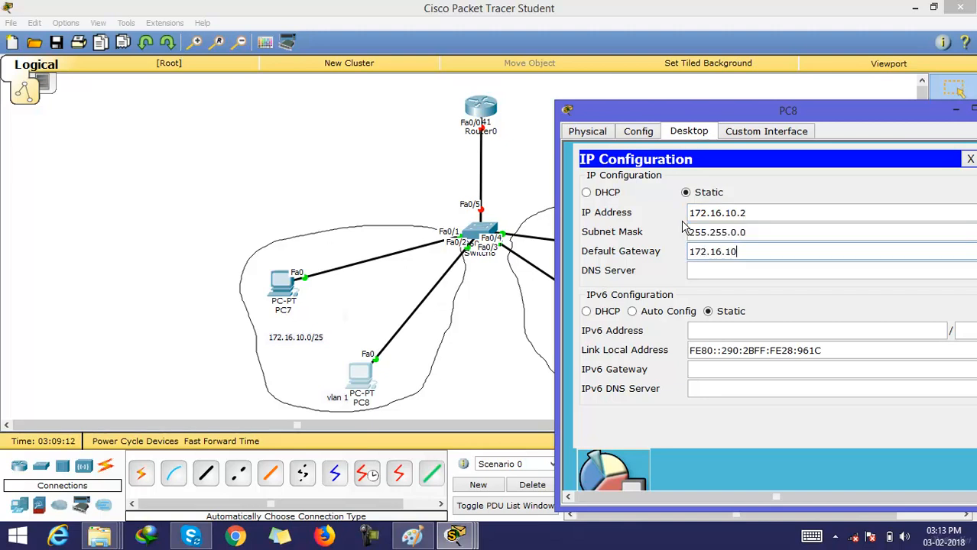
{"action": "type", "text": ".100"}
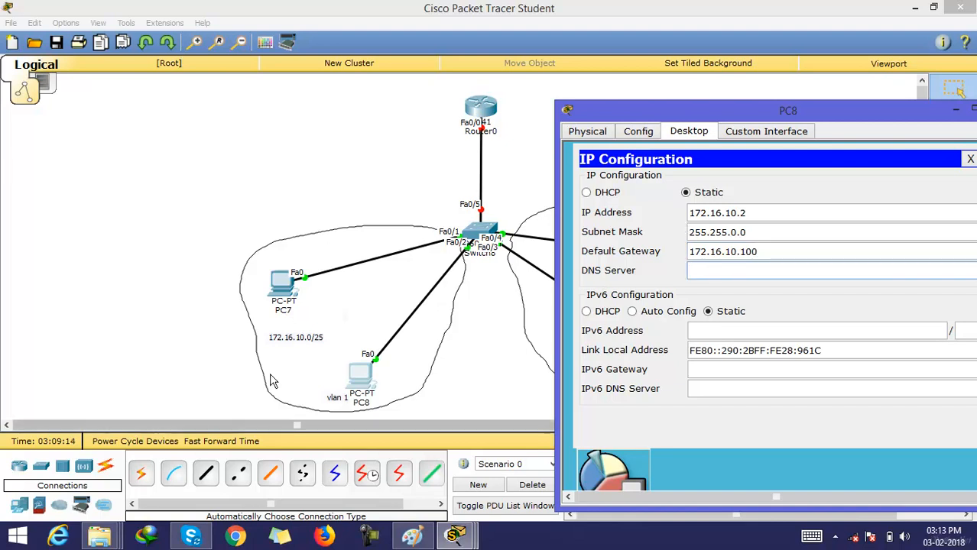
{"action": "left_click", "coordinate": [348, 172]}
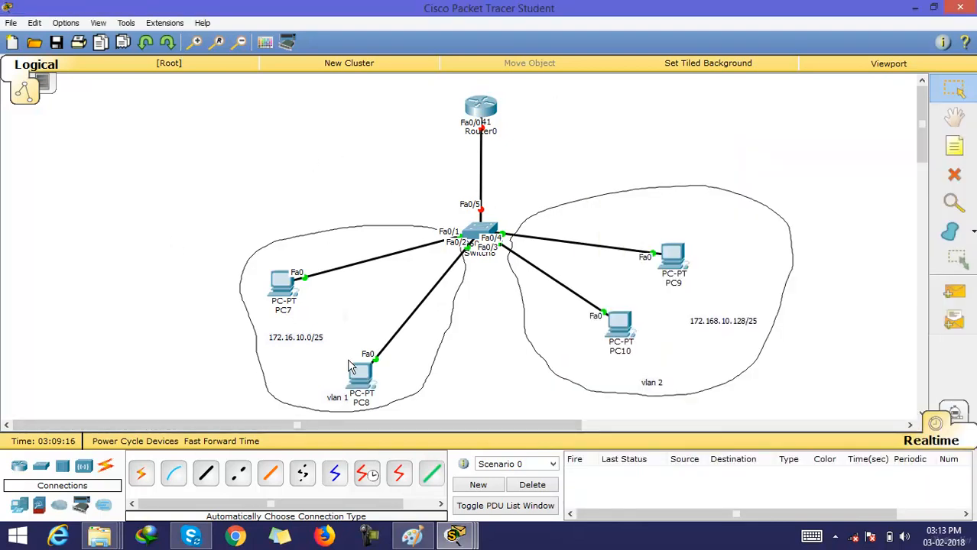
{"action": "left_click", "coordinate": [625, 332]}
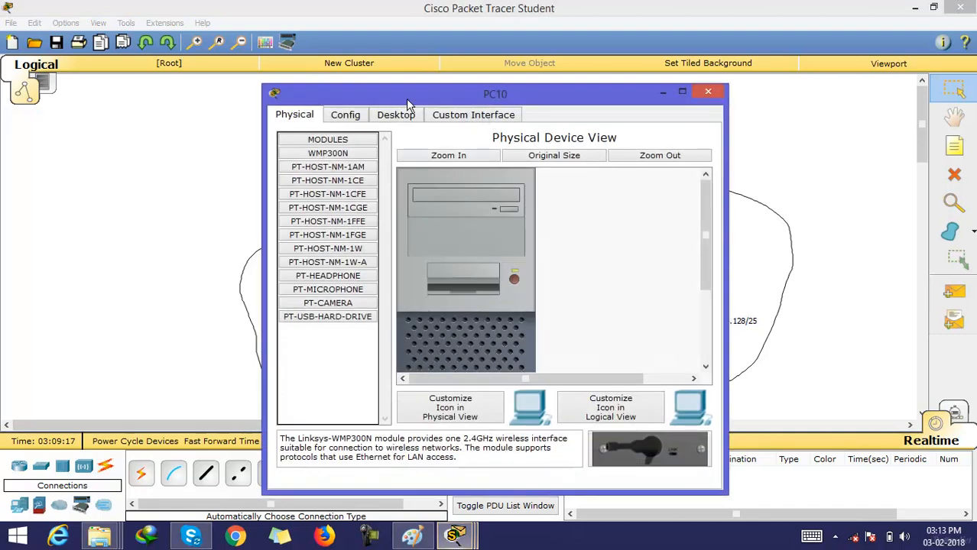
{"action": "left_click_drag", "start_coordinate": [425, 102], "coordinate": [175, 94]}
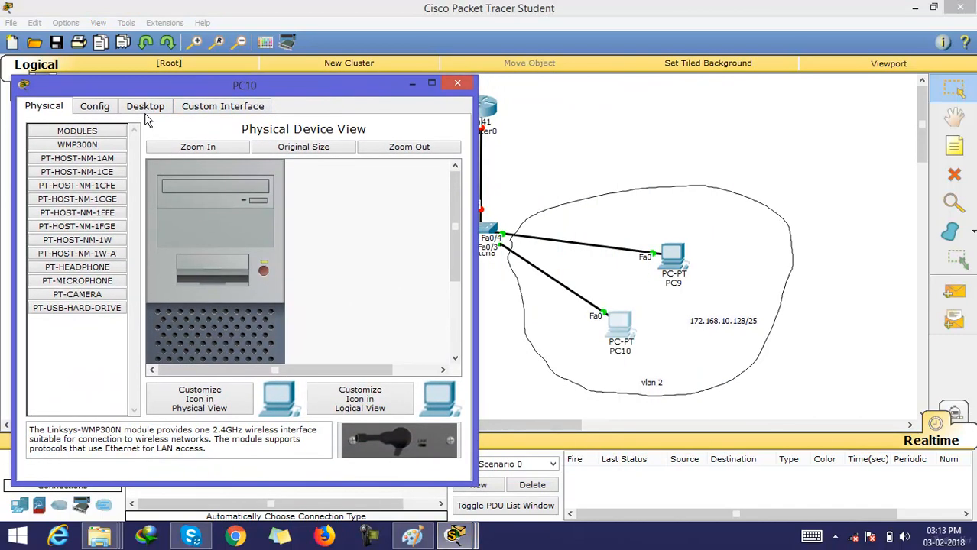
{"action": "left_click", "coordinate": [146, 107]}
{"action": "left_click", "coordinate": [89, 159]}
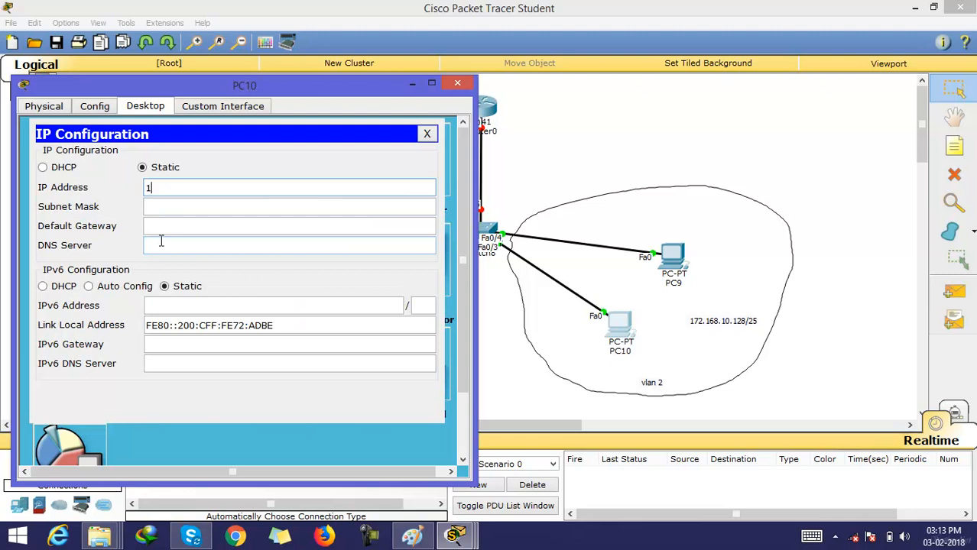
{"action": "type", "text": "172.168."}
{"action": "left_click", "coordinate": [640, 182]}
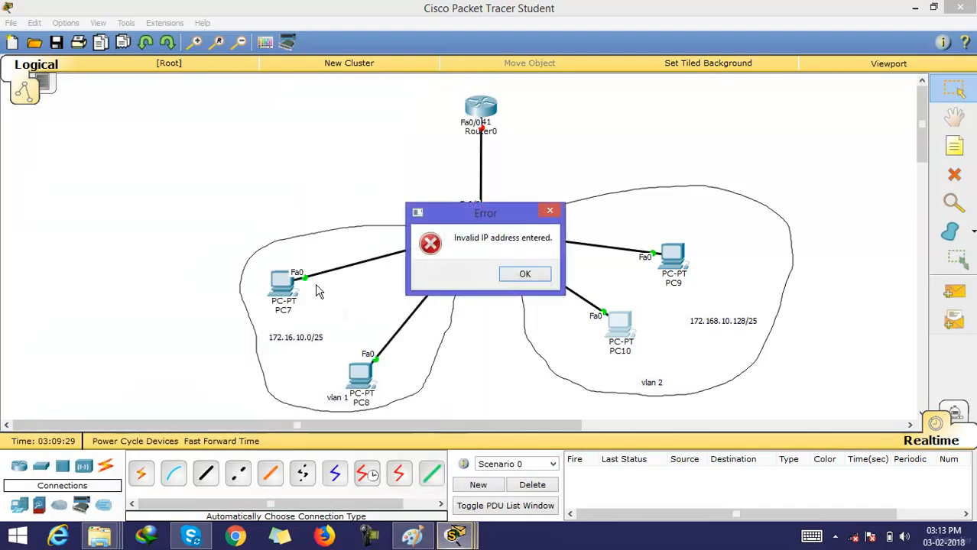
{"action": "left_click", "coordinate": [522, 274]}
- Change PC7's subnet mask to 255.255.255.128
{"action": "left_click", "coordinate": [281, 287]}
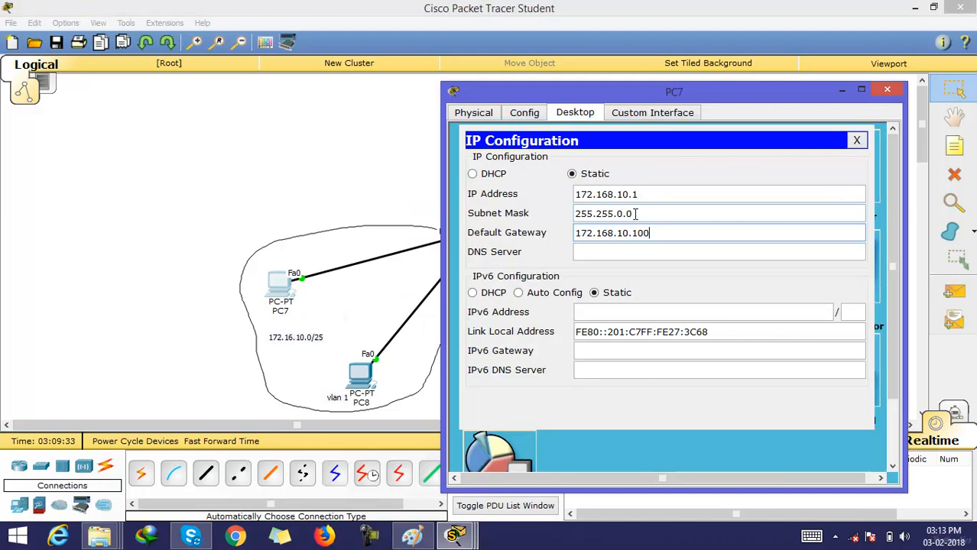
{"action": "left_click", "coordinate": [631, 213]}
{"action": "key", "text": "BackSpace"}
{"action": "key", "text": "BackSpace"}
{"action": "key", "text": "BackSpace"}
{"action": "type", "text": "255."}
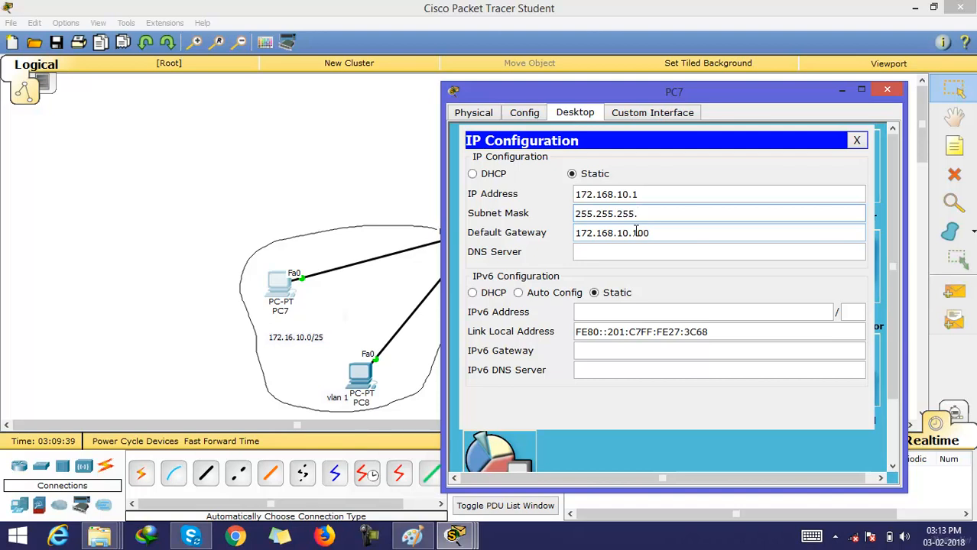
{"action": "type", "text": "128"}
- Change PC8's subnet mask to 255.255.255.128
{"action": "left_click", "coordinate": [373, 374]}
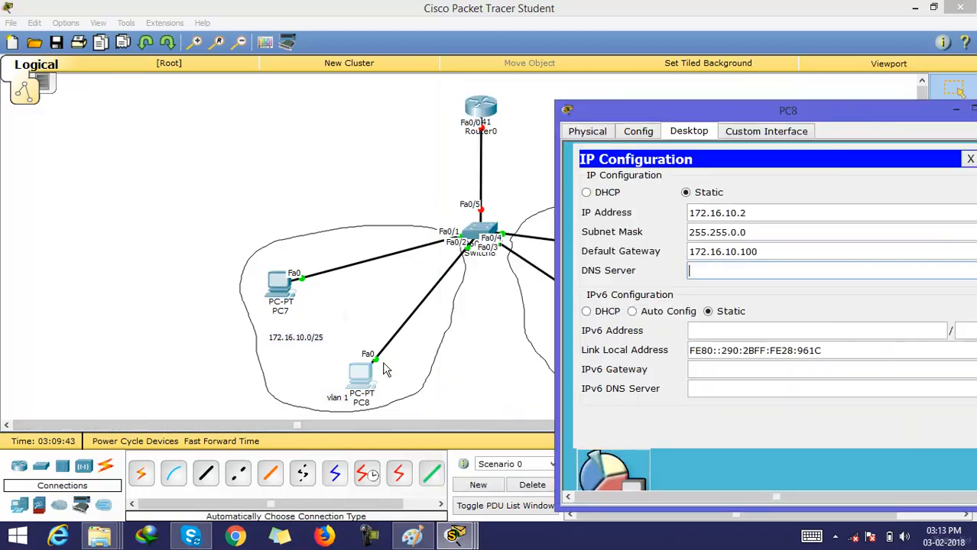
{"action": "left_click", "coordinate": [758, 235]}
{"action": "key", "text": "BackSpace"}
{"action": "key", "text": "BackSpace"}
{"action": "key", "text": "BackSpace"}
{"action": "type", "text": "255"}
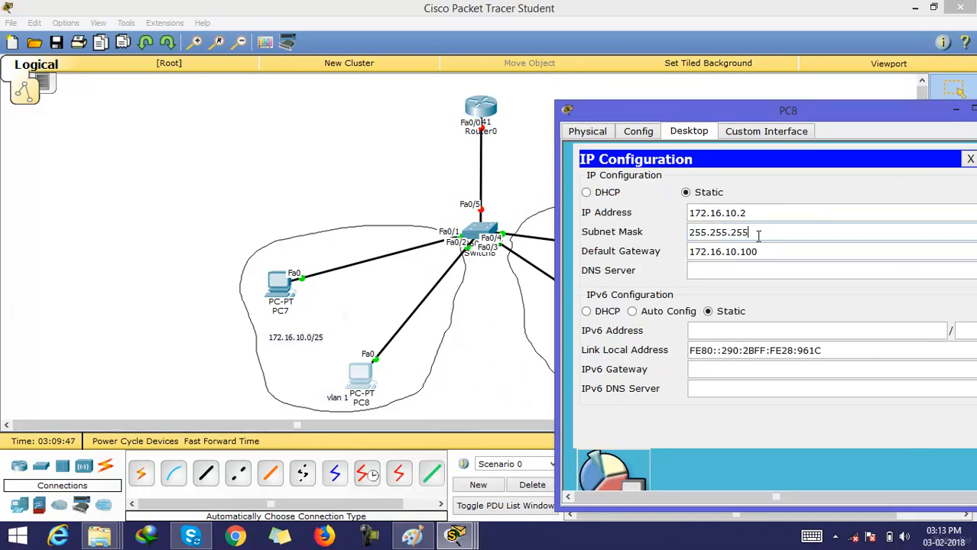
{"action": "type", "text": ".128"}
{"action": "left_click", "coordinate": [442, 197]}
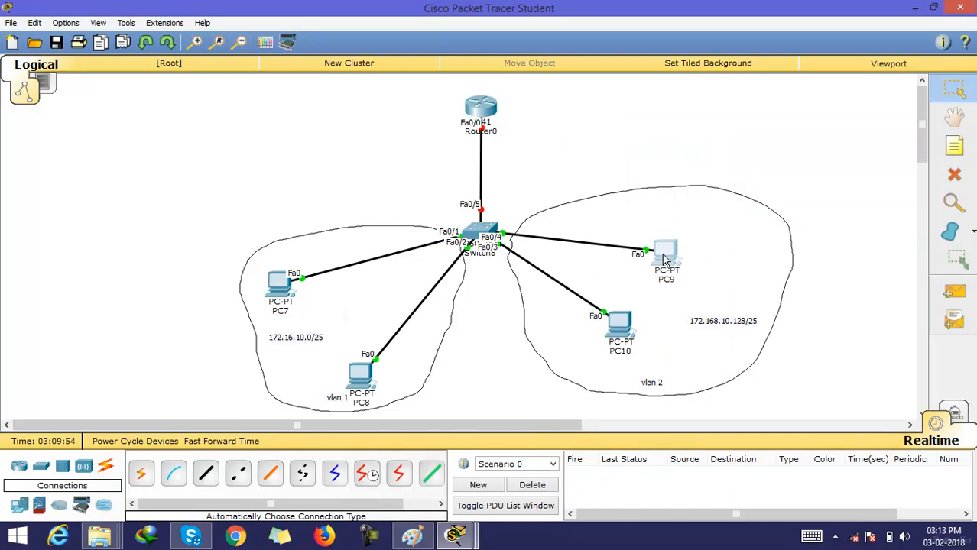
{"action": "left_click", "coordinate": [666, 261]}
{"action": "left_click", "coordinate": [406, 120]}
{"action": "left_click_drag", "start_coordinate": [475, 97], "coordinate": [103, 141]}
{"action": "left_click", "coordinate": [72, 169]}
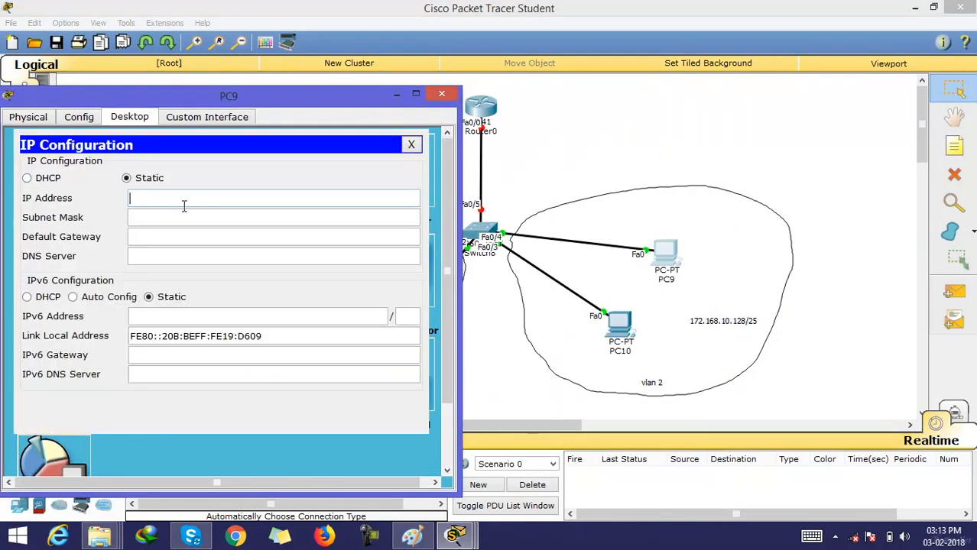
- Give PC10 the static IP address 172.168.10.129
{"action": "left_click", "coordinate": [620, 325]}
{"action": "type", "text": "172.16"}
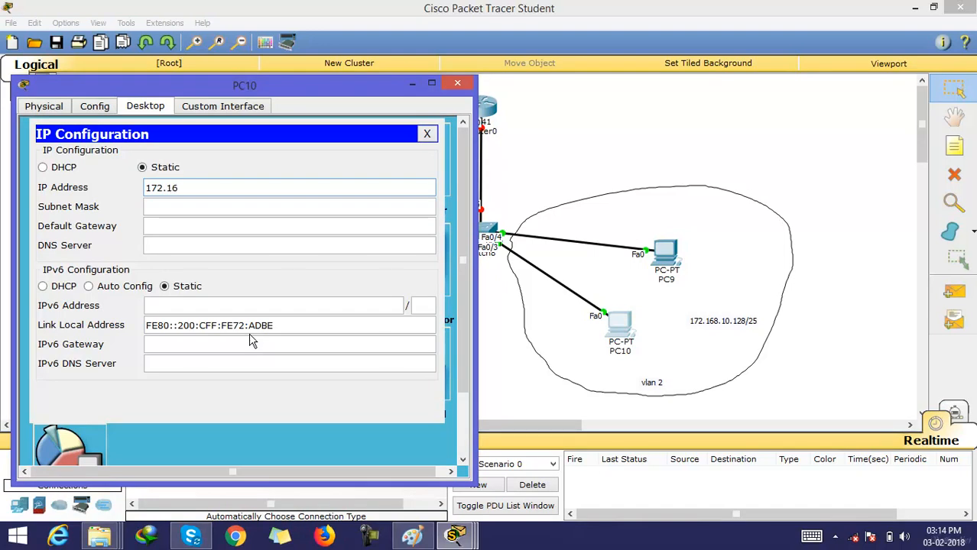
{"action": "type", "text": "8.10.129"}
- Set PC10's subnet mask to 255.255.255.128
{"action": "key", "text": "Tab"}
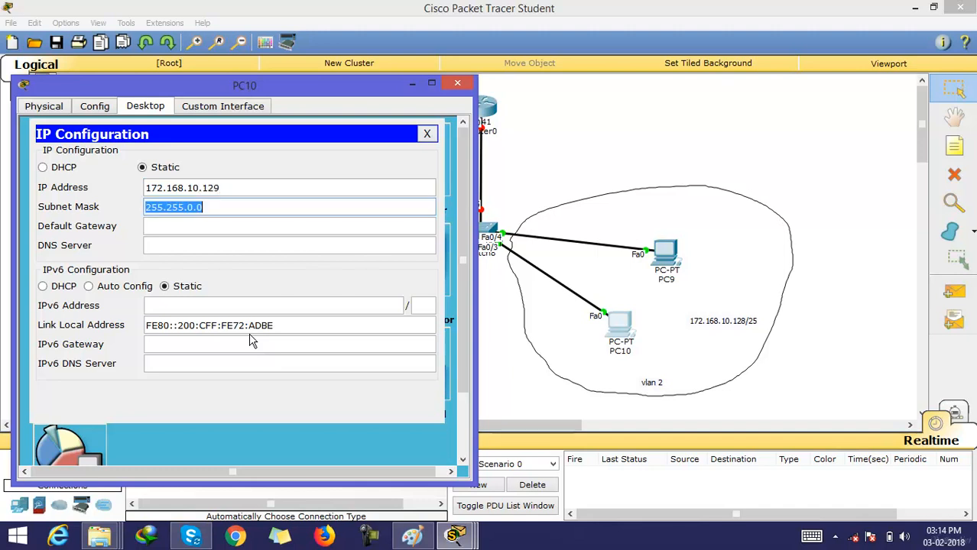
{"action": "key", "text": "End"}
{"action": "key", "text": "BackSpace"}
{"action": "key", "text": "BackSpace"}
{"action": "key", "text": "BackSpace"}
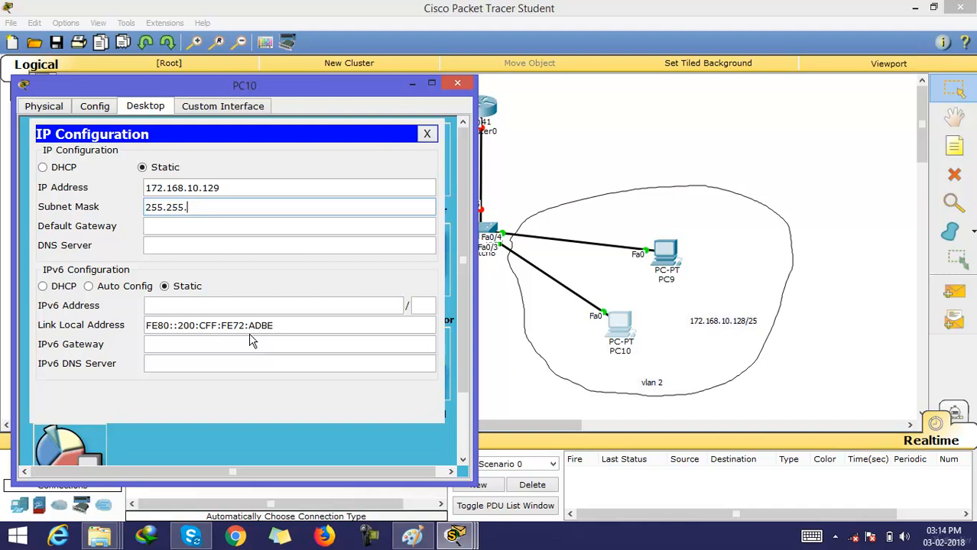
{"action": "type", "text": "255.128"}
- Set PC10's default gateway to 172.168.10.254 and move its configuration window clear of the router
{"action": "key", "text": "Tab"}
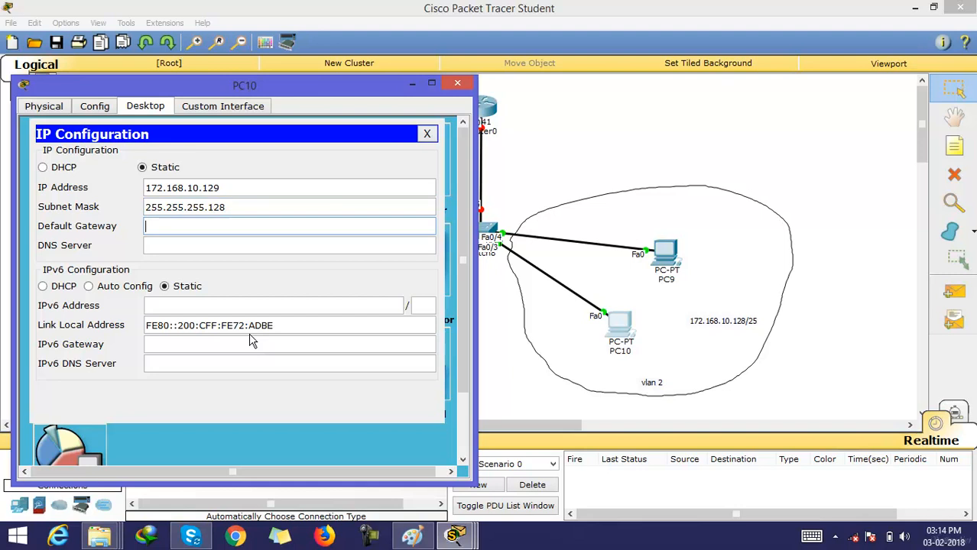
{"action": "type", "text": "172.168."}
{"action": "type", "text": "1."}
{"action": "type", "text": "0."}
{"action": "type", "text": "254"}
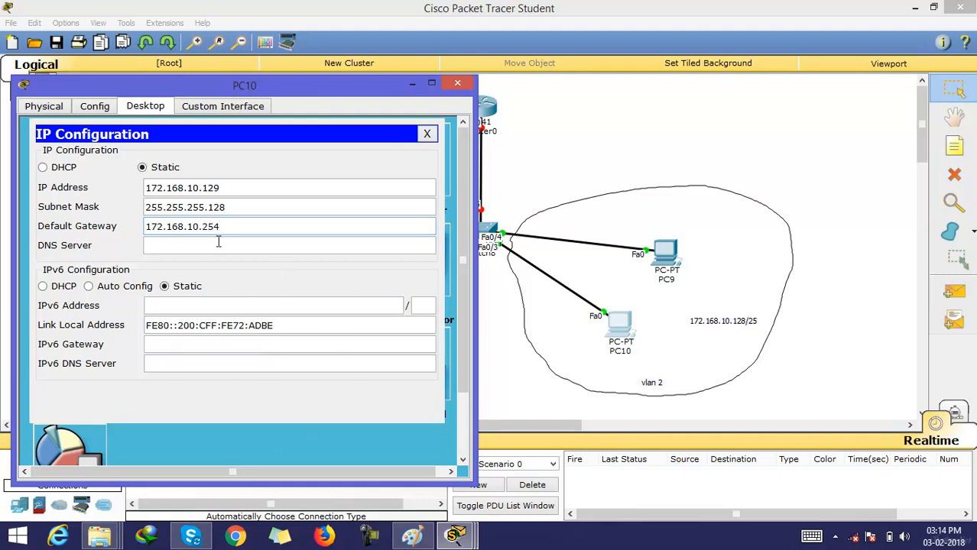
{"action": "key", "text": "Tab"}
{"action": "left_click_drag", "start_coordinate": [356, 97], "coordinate": [288, 90]}
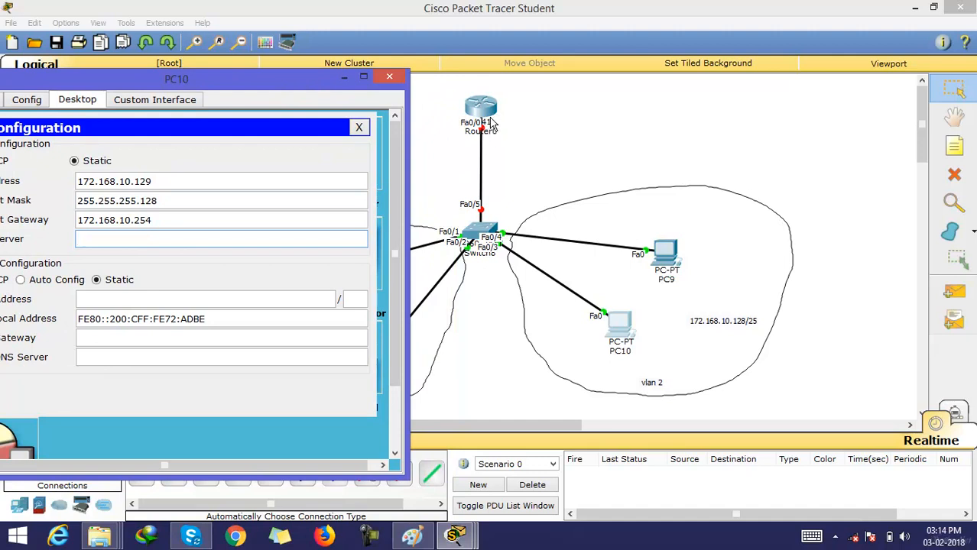
- Give PC9 the static IP address 172.168.10.130
{"action": "left_click", "coordinate": [666, 252]}
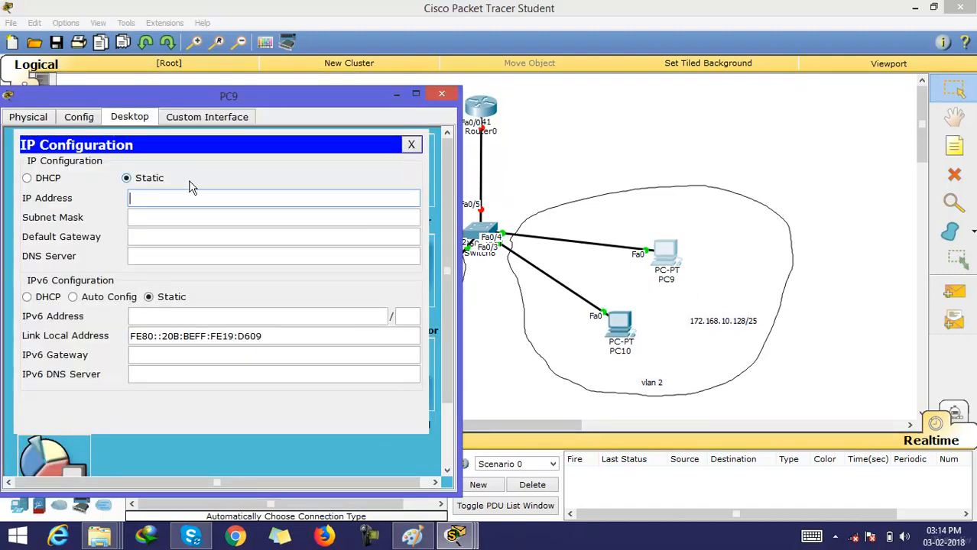
{"action": "type", "text": "19"}
{"action": "type", "text": "72"}
{"action": "type", "text": ".168"}
{"action": "type", "text": ".10"}
{"action": "type", "text": ".130"}
{"action": "key", "text": "Tab"}
{"action": "key", "text": "Tab"}
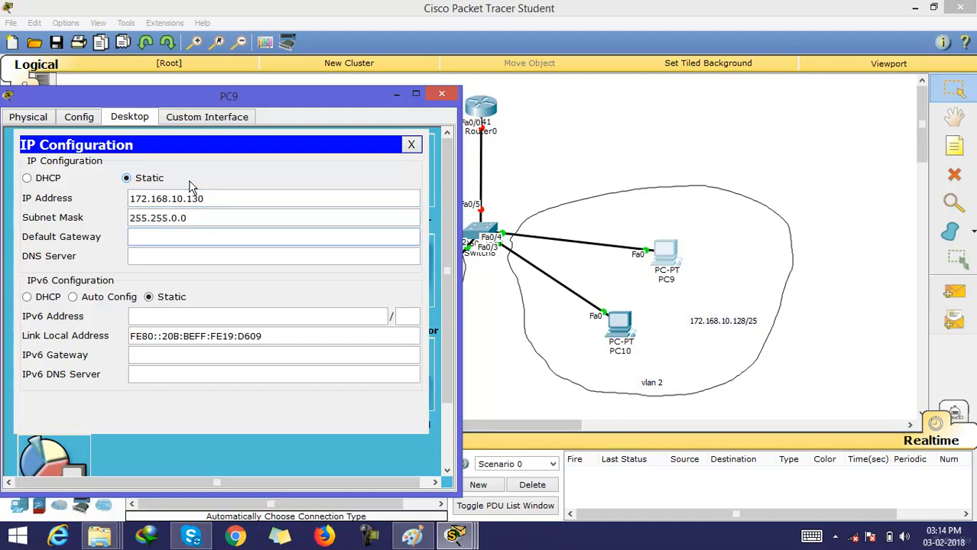
- Set PC9's subnet mask to 255.255.255.128 and its default gateway to 172.168.10.254, and close its configuration window
{"action": "left_click", "coordinate": [227, 221]}
{"action": "key", "text": "BackSpace"}
{"action": "key", "text": "BackSpace"}
{"action": "key", "text": "BackSpace"}
{"action": "type", "text": "255.128"}
{"action": "key", "text": "Tab"}
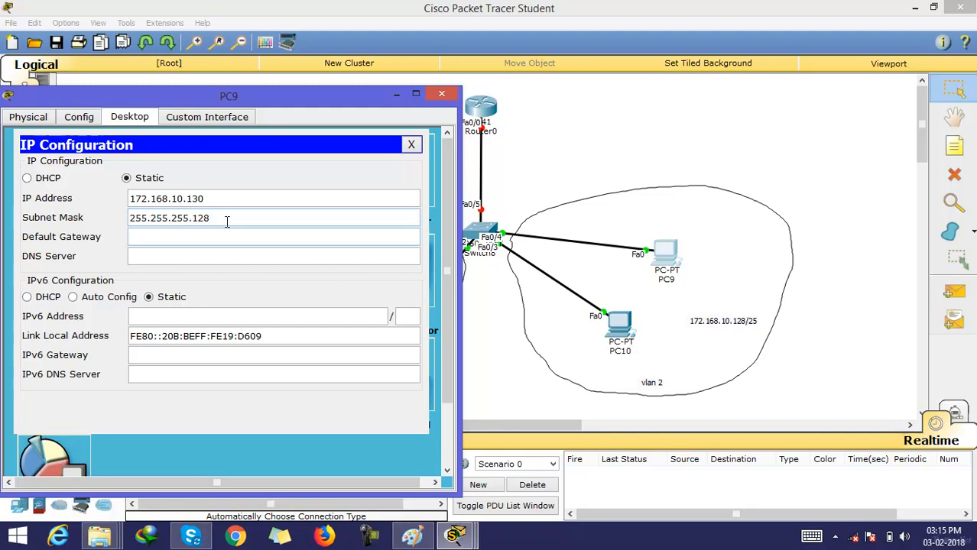
{"action": "type", "text": "172.168.10.254"}
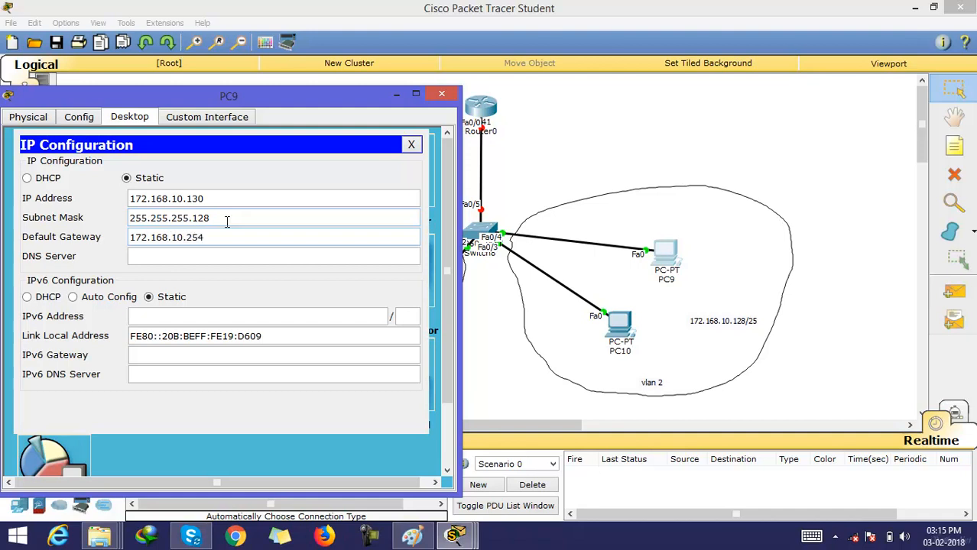
{"action": "left_click", "coordinate": [556, 168]}
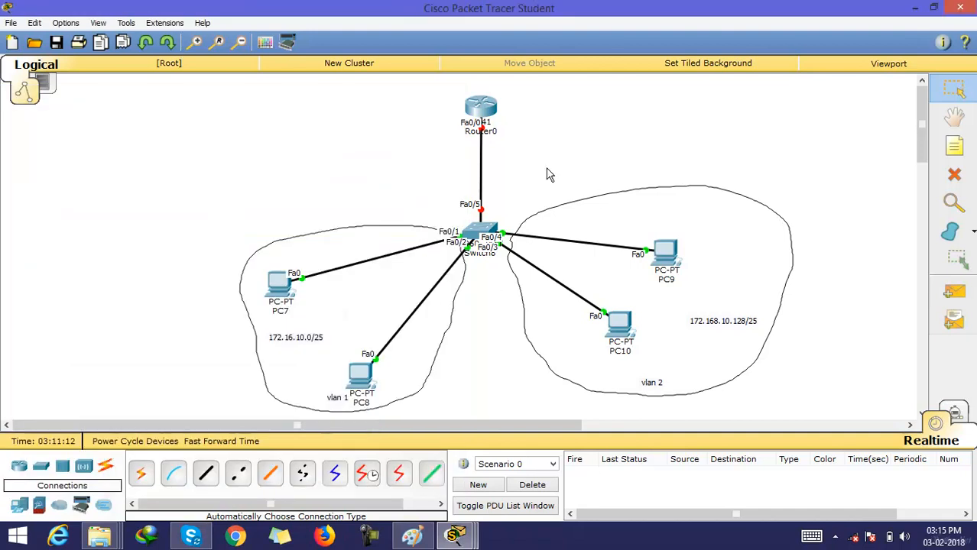
- Open Switch8's command line interface and move its window clear of the switch and VLAN 2 devices
{"action": "left_click", "coordinate": [482, 229]}
{"action": "left_click_drag", "start_coordinate": [451, 96], "coordinate": [197, 101]}
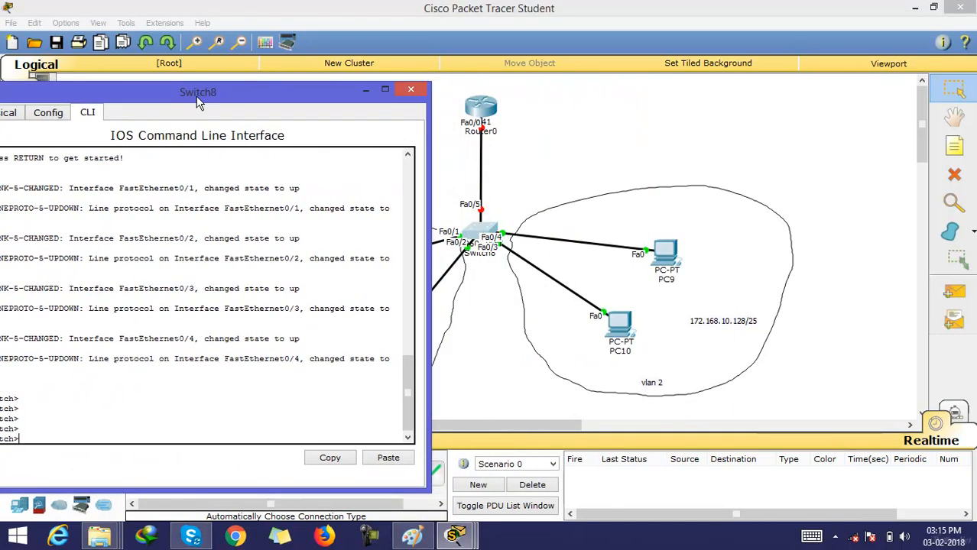
{"action": "key", "text": "Return"}
{"action": "key", "text": "Return"}
{"action": "key", "text": "Return"}
{"action": "key", "text": "Return"}
{"action": "key", "text": "Return"}
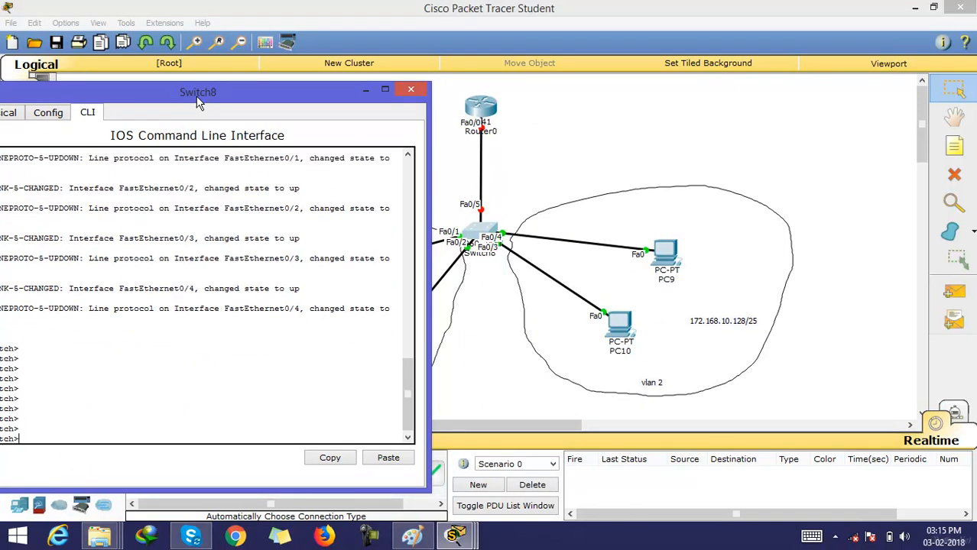
- Enter privileged mode and global configuration mode on Switch8 with en and conf t
{"action": "type", "text": "en"}
{"action": "key", "text": "Return"}
{"action": "key", "text": "Return"}
{"action": "key", "text": "Return"}
{"action": "type", "text": "conf"}
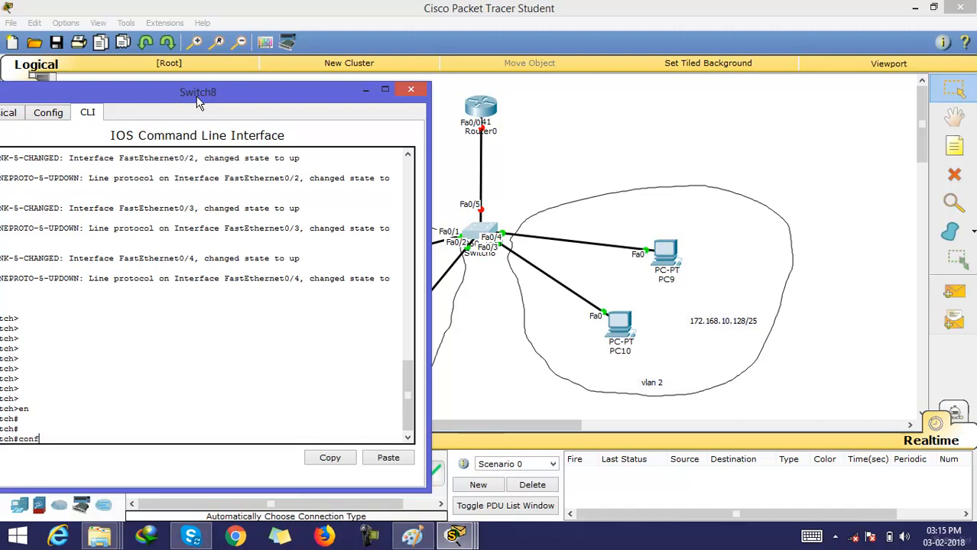
{"action": "type", "text": " t"}
{"action": "key", "text": "Return"}
{"action": "key", "text": "Return"}
{"action": "key", "text": "Return"}
{"action": "key", "text": "Return"}
{"action": "key", "text": "Return"}
{"action": "key", "text": "Return"}
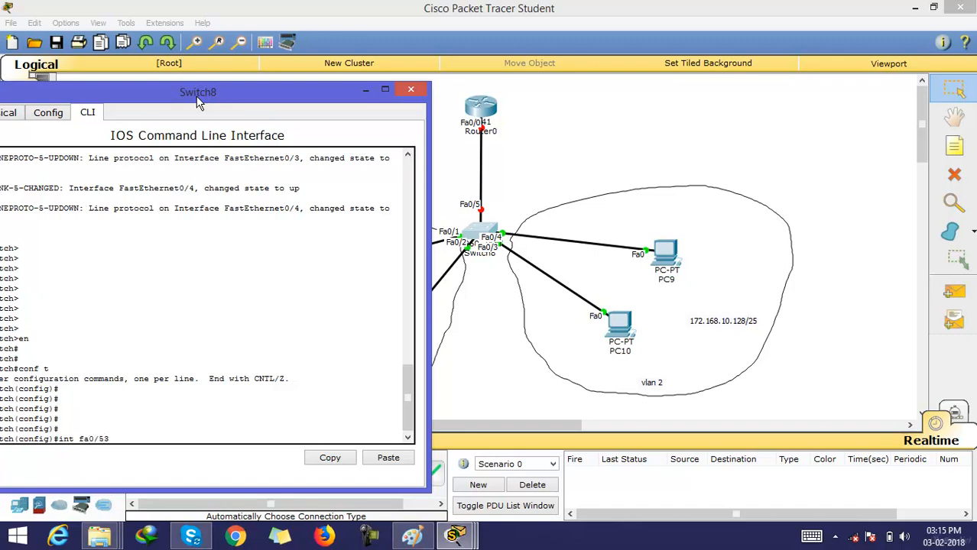
- Set Switch8's router-facing interface fa0/5 to switchport mode trunk and return to global configuration mode
{"action": "type", "text": "int fa0/5"}
{"action": "key", "text": "Return"}
{"action": "key", "text": "Return"}
{"action": "key", "text": "Return"}
{"action": "key", "text": "Return"}
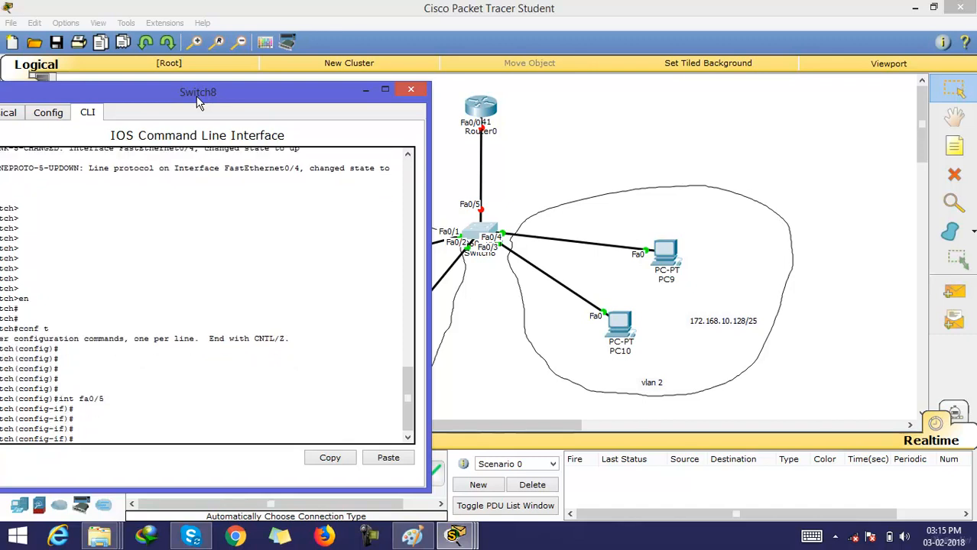
{"action": "type", "text": "swit"}
{"action": "key", "text": "Tab"}
{"action": "type", "text": "mo"}
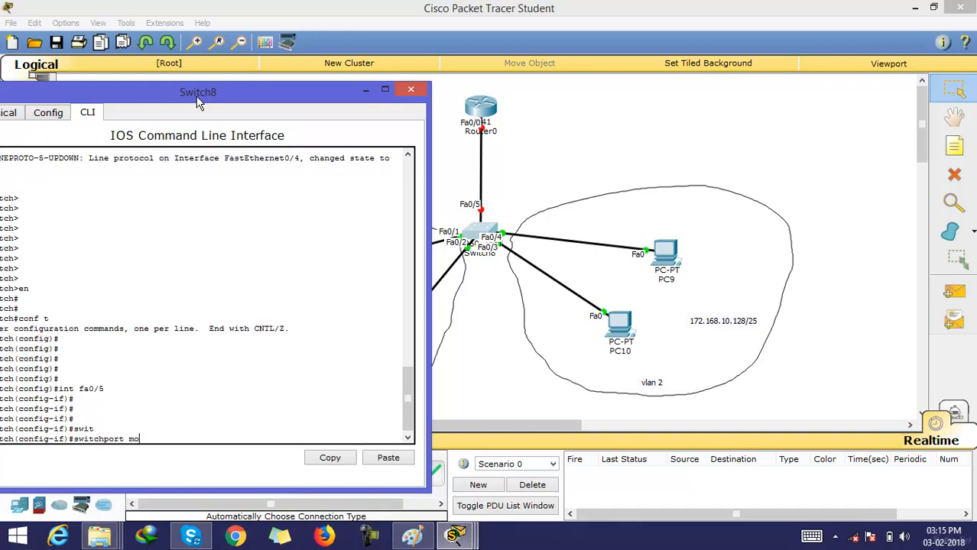
{"action": "type", "text": "d"}
{"action": "key", "text": "Tab"}
{"action": "type", "text": "tr"}
{"action": "key", "text": "Tab"}
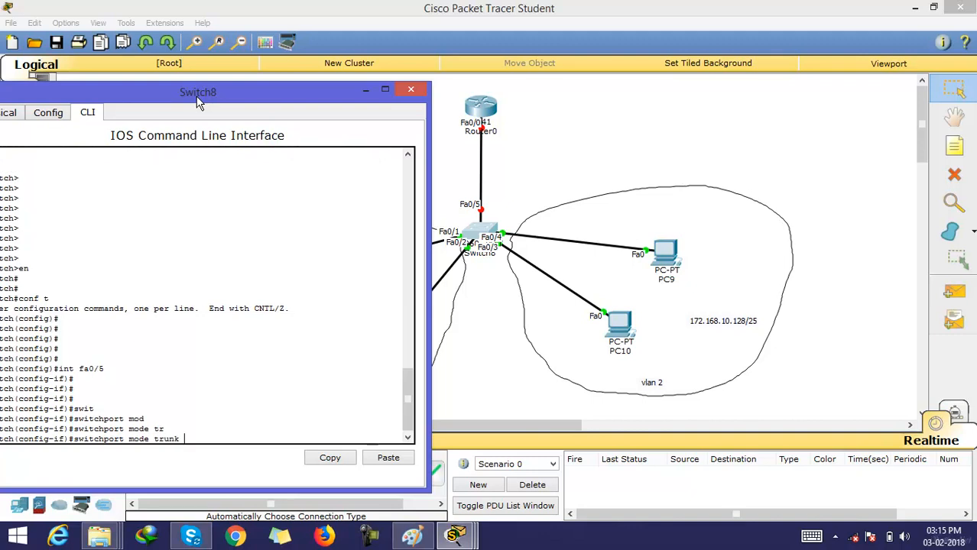
{"action": "key", "text": "Return"}
{"action": "key", "text": "Return"}
{"action": "key", "text": "Return"}
{"action": "key", "text": "Return"}
{"action": "key", "text": "Return"}
{"action": "type", "text": "ex"}
{"action": "key", "text": "Return"}
{"action": "key", "text": "Return"}
{"action": "key", "text": "Return"}
{"action": "key", "text": "Return"}
{"action": "key", "text": "Return"}
{"action": "key", "text": "Return"}
{"action": "key", "text": "Return"}
{"action": "key", "text": "Return"}
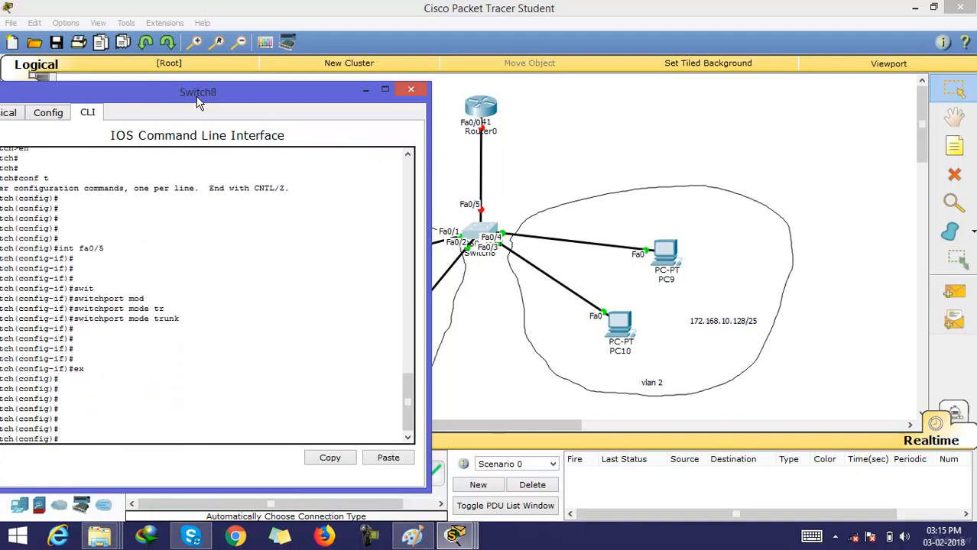
{"action": "key", "text": "Return"}
{"action": "key", "text": "Return"}
{"action": "key", "text": "Return"}
{"action": "key", "text": "Return"}
{"action": "key", "text": "Return"}
{"action": "key", "text": "Return"}
{"action": "key", "text": "Return"}
{"action": "key", "text": "Return"}
{"action": "key", "text": "Return"}
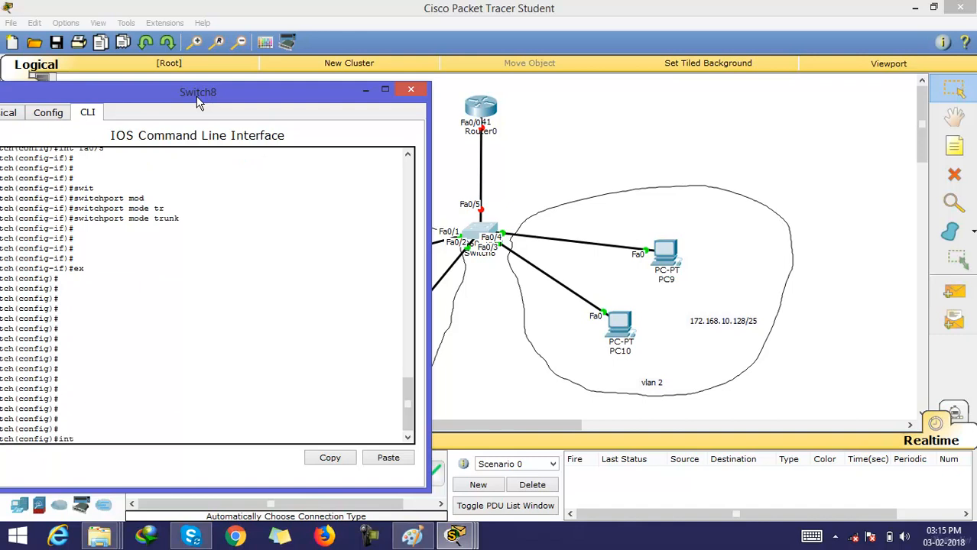
- Set Switch8's interface range fa0/1 - 2 to switchport mode access
{"action": "type", "text": "ra"}
{"action": "key", "text": "Tab"}
{"action": "type", "text": "fa"}
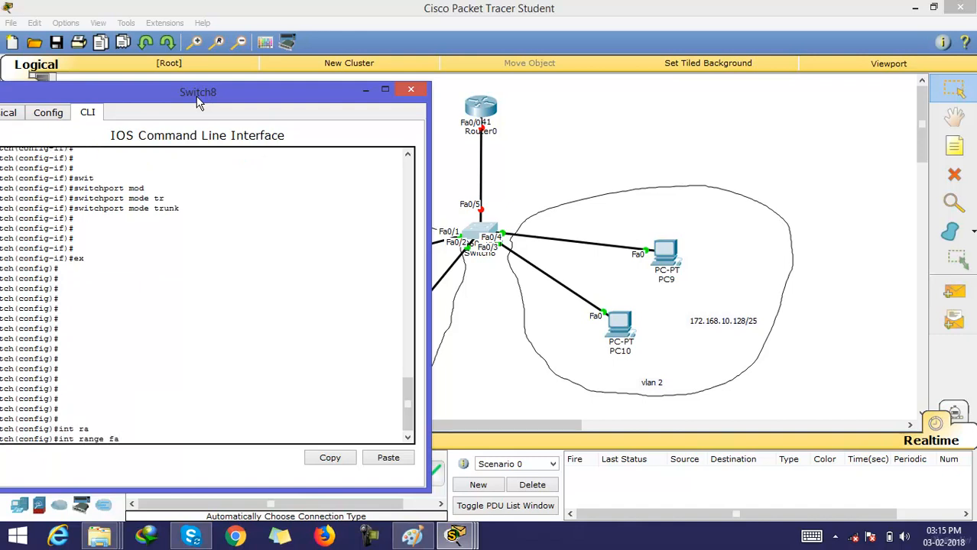
{"action": "type", "text": "0/1 - 2"}
{"action": "key", "text": "Return"}
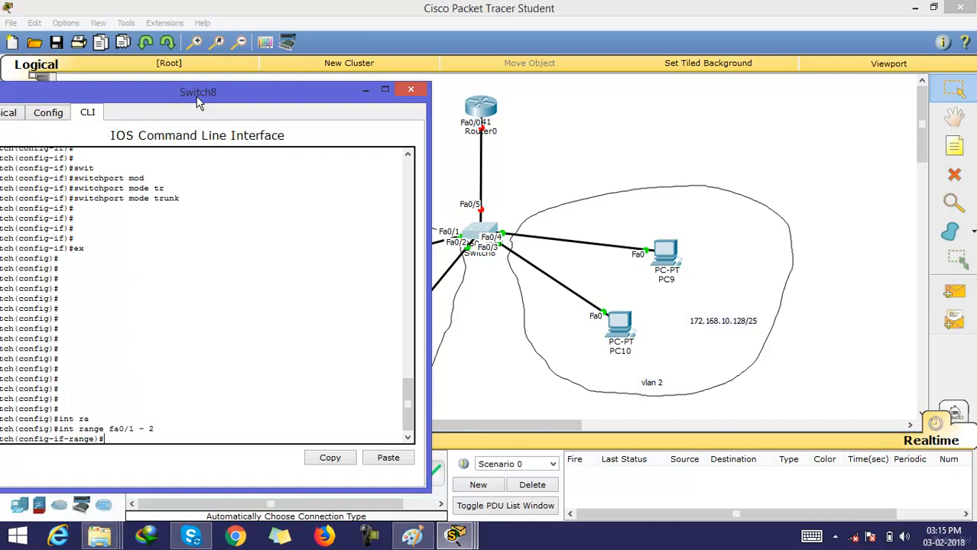
{"action": "type", "text": "swi"}
{"action": "key", "text": "Tab"}
{"action": "type", "text": "mo"}
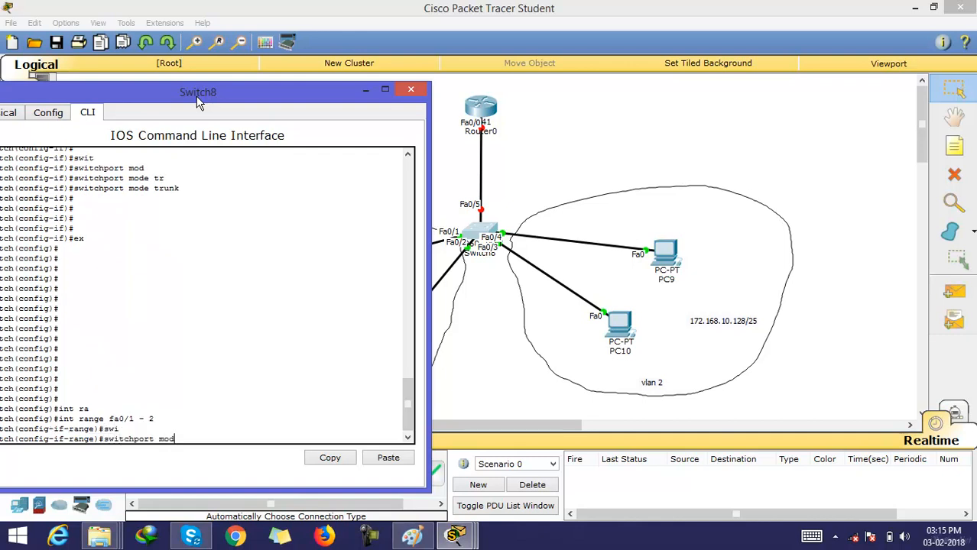
{"action": "type", "text": "d"}
{"action": "key", "text": "Tab"}
{"action": "type", "text": "acc"}
{"action": "key", "text": "Tab"}
{"action": "key", "text": "Return"}
{"action": "key", "text": "Return"}
{"action": "key", "text": "Return"}
- Assign the fa0/1 - 2 range to access VLAN 1 and return to global configuration mode
{"action": "type", "text": "sw"}
{"action": "key", "text": "Tab"}
{"action": "type", "text": "acc"}
{"action": "key", "text": "Tab"}
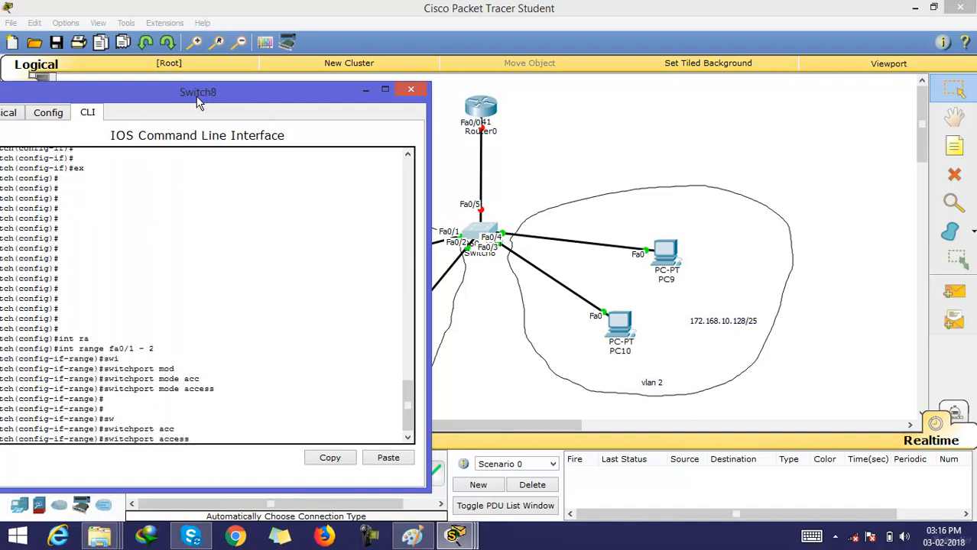
{"action": "type", "text": "vla"}
{"action": "key", "text": "Tab"}
{"action": "type", "text": "1"}
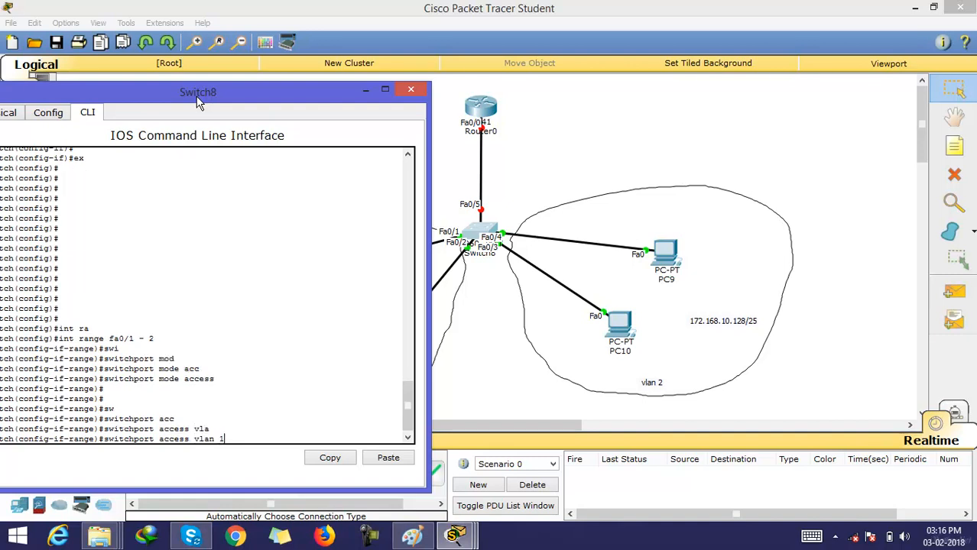
{"action": "key", "text": "Return"}
{"action": "key", "text": "Return"}
{"action": "key", "text": "Return"}
{"action": "key", "text": "Return"}
{"action": "key", "text": "Return"}
{"action": "type", "text": "ex"}
{"action": "key", "text": "Return"}
{"action": "key", "text": "Return"}
{"action": "key", "text": "Return"}
{"action": "key", "text": "Return"}
{"action": "key", "text": "Return"}
{"action": "key", "text": "Return"}
- Create VLAN 2 on Switch8 and return to global configuration mode
{"action": "type", "text": "vlan"}
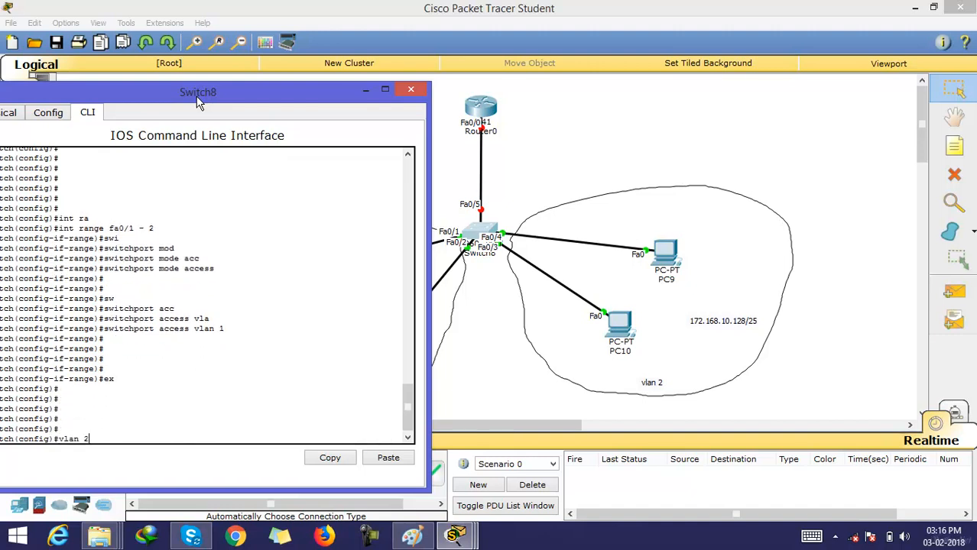
{"action": "type", "text": " 2"}
{"action": "key", "text": "Return"}
{"action": "key", "text": "Return"}
{"action": "key", "text": "Return"}
{"action": "key", "text": "Return"}
{"action": "type", "text": "int ra"}
{"action": "key", "text": "Tab"}
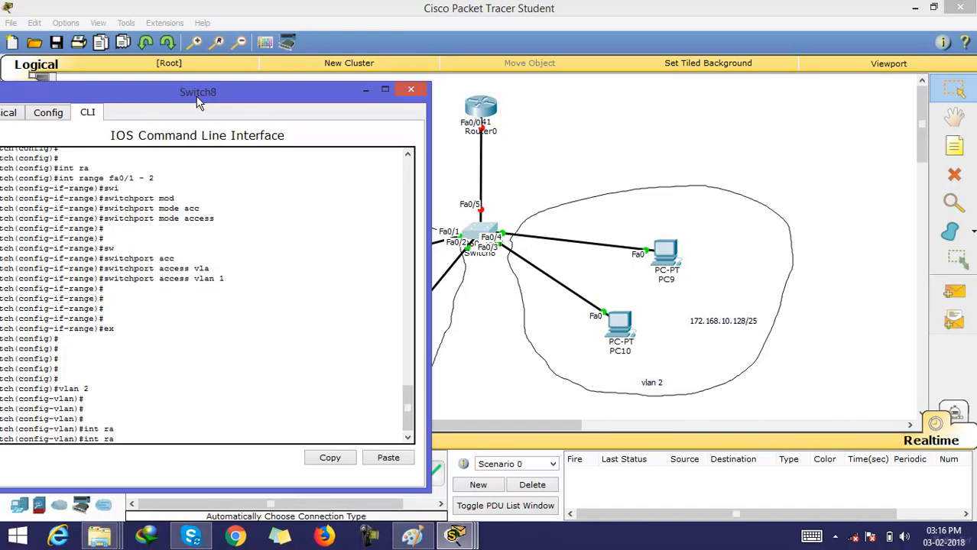
{"action": "key", "text": "BackSpace"}
{"action": "key", "text": "BackSpace"}
{"action": "key", "text": "BackSpace"}
{"action": "key", "text": "BackSpace"}
{"action": "type", "text": "ex"}
{"action": "key", "text": "Return"}
{"action": "key", "text": "Return"}
{"action": "key", "text": "Return"}
{"action": "key", "text": "Return"}
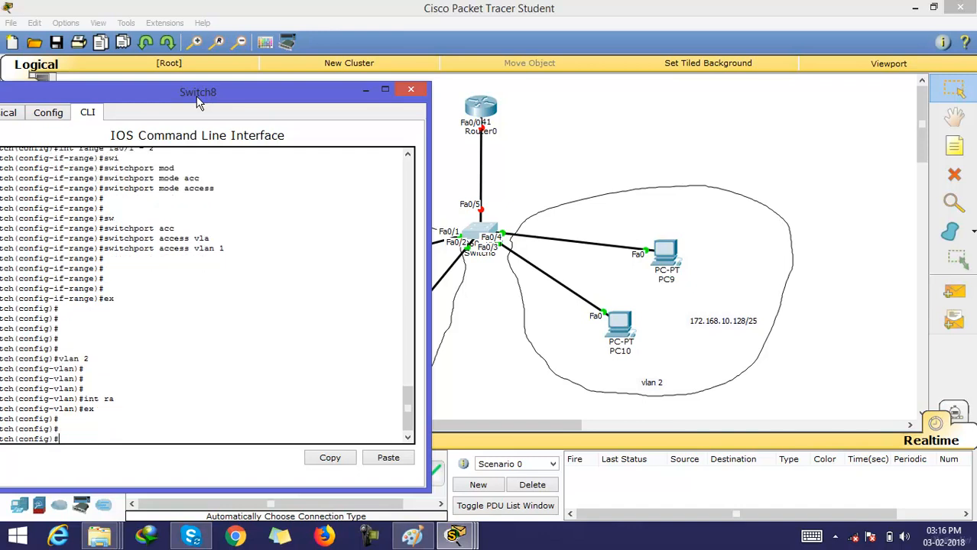
- Assign Switch8's interface range fa0/3-4 to access VLAN 2
{"action": "type", "text": "int ra"}
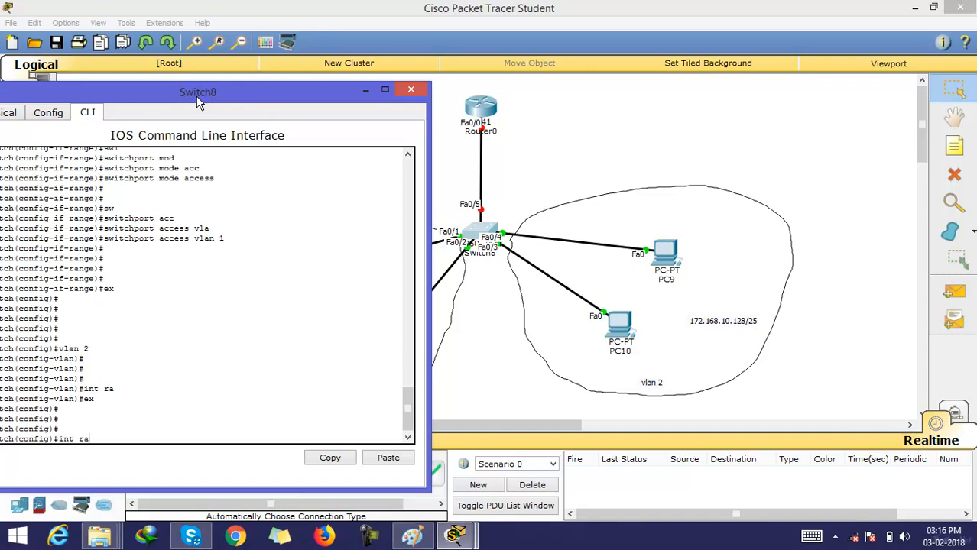
{"action": "key", "text": "Tab"}
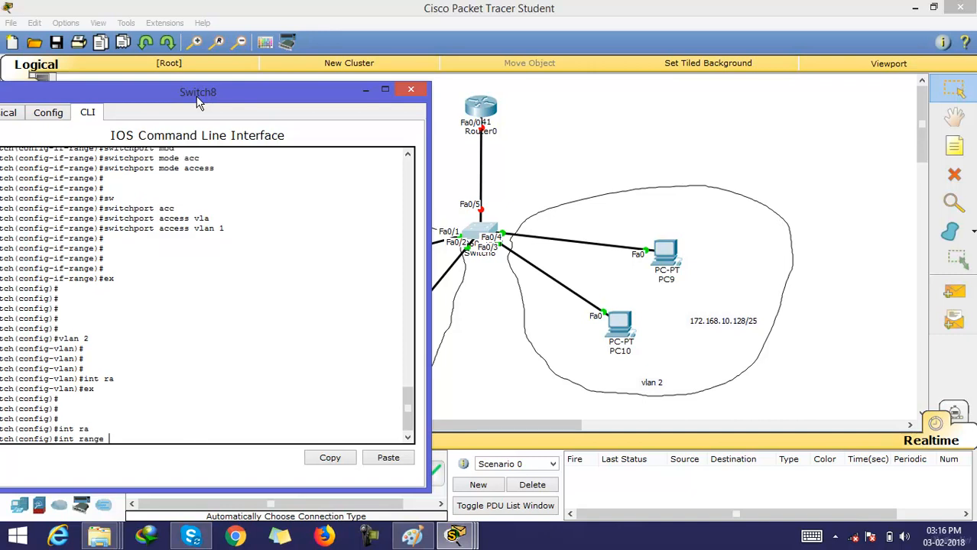
{"action": "type", "text": "fa0/3-04"}
{"action": "key", "text": "BackSpace"}
{"action": "key", "text": "BackSpace"}
{"action": "type", "text": "4"}
{"action": "key", "text": "Return"}
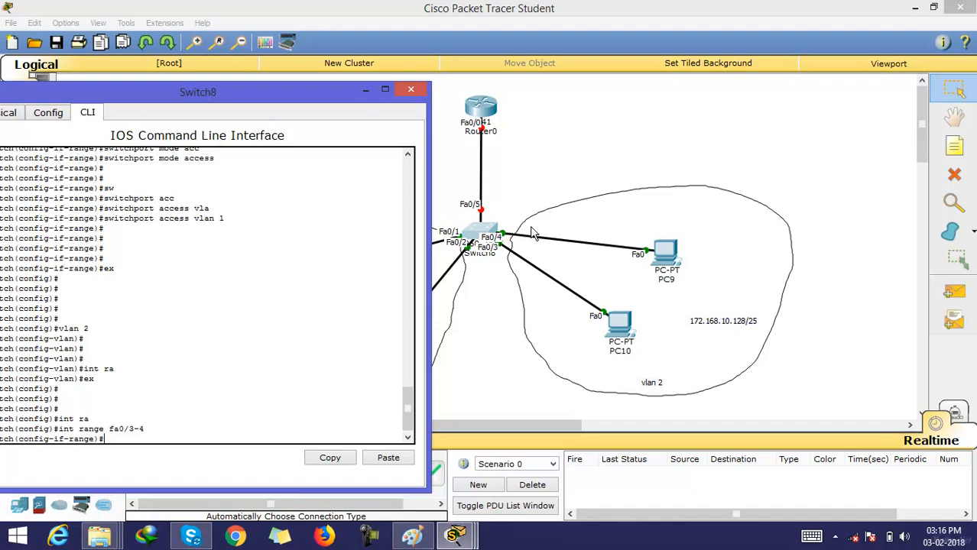
{"action": "left_click_drag", "start_coordinate": [107, 327], "coordinate": [54, 328]}
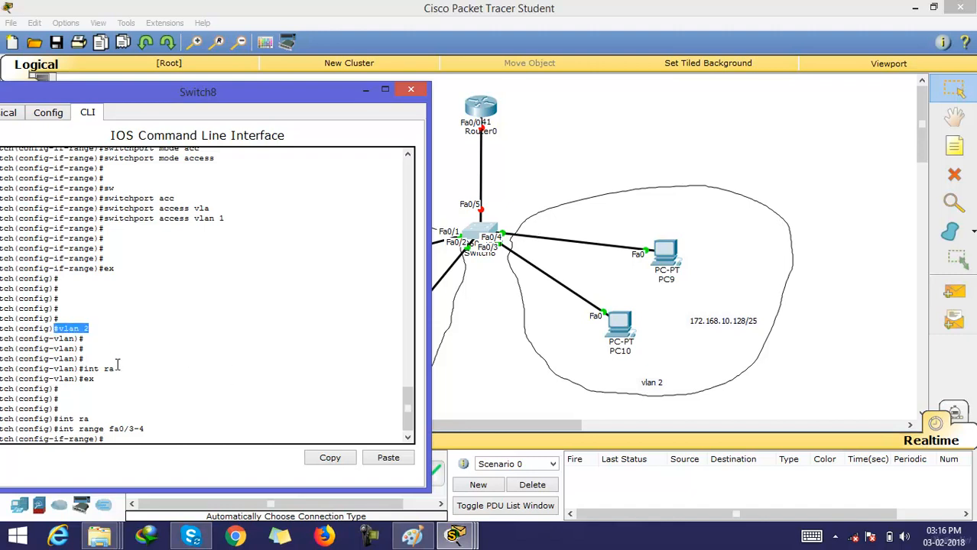
{"action": "mouse_move", "coordinate": [159, 420]}
{"action": "left_mouse_down"}
{"action": "mouse_move", "coordinate": [119, 430]}
{"action": "mouse_move", "coordinate": [153, 430]}
{"action": "left_mouse_up"}
{"action": "left_click", "coordinate": [153, 429]}
{"action": "type", "text": "sw"}
{"action": "key", "text": "Tab"}
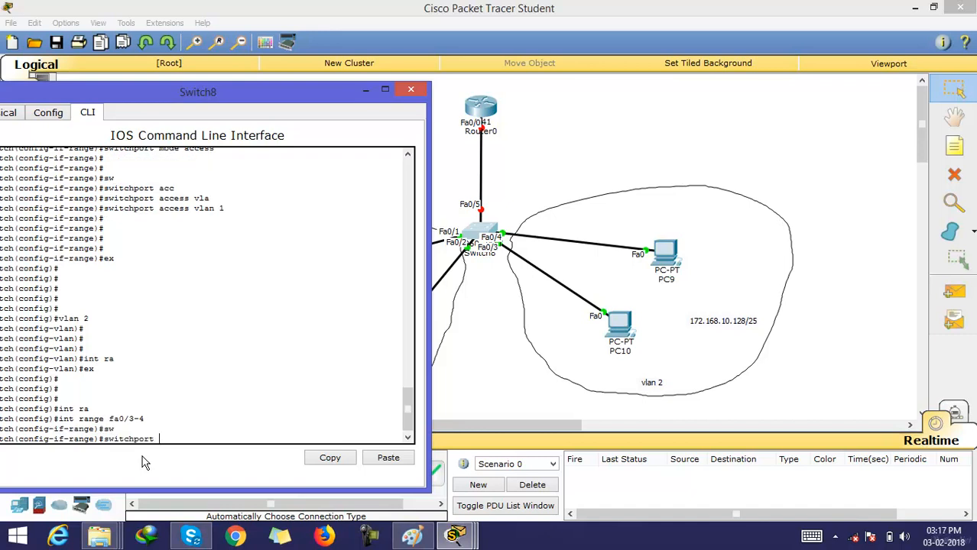
{"action": "type", "text": "ac"}
{"action": "key", "text": "Tab"}
{"action": "key", "text": "Tab"}
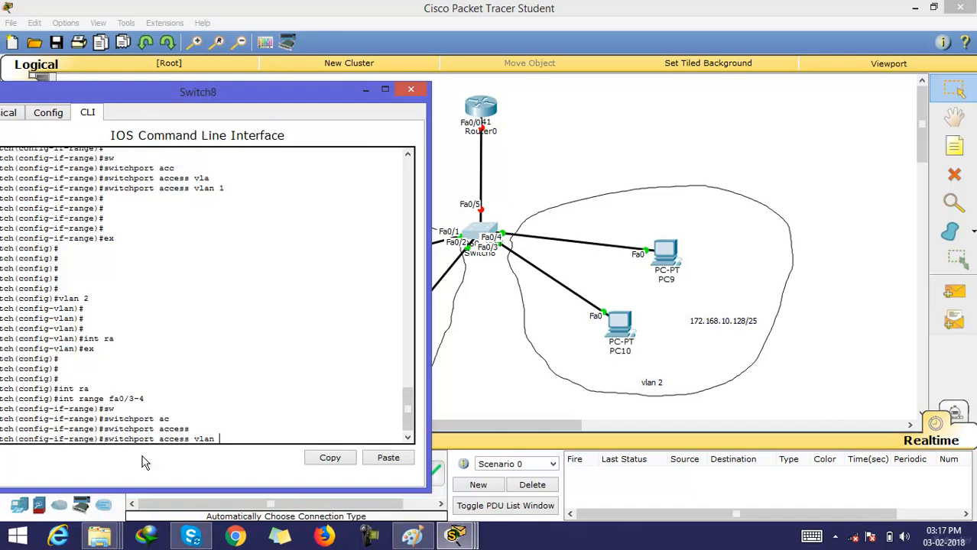
{"action": "type", "text": "2"}
{"action": "key", "text": "Return"}
{"action": "key", "text": "Return"}
{"action": "key", "text": "Return"}
{"action": "key", "text": "Return"}
- Try to leave the interface range configuration mode on Switch8
{"action": "type", "text": "e"}
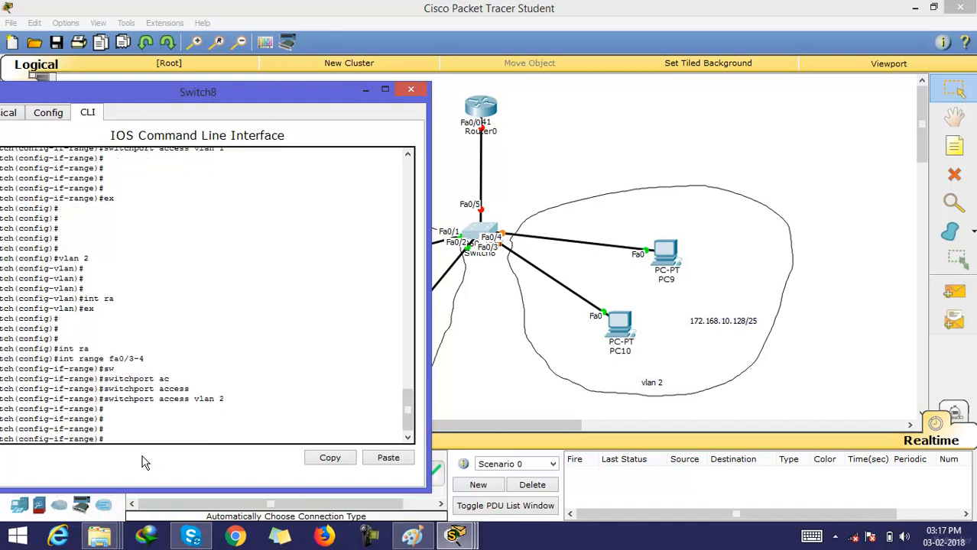
{"action": "type", "text": "xx"}
{"action": "key", "text": "Return"}
{"action": "key", "text": "Return"}
{"action": "key", "text": "Return"}
{"action": "key", "text": "Return"}
{"action": "key", "text": "Return"}
{"action": "key", "text": "Return"}
{"action": "key", "text": "Return"}
{"action": "key", "text": "Return"}
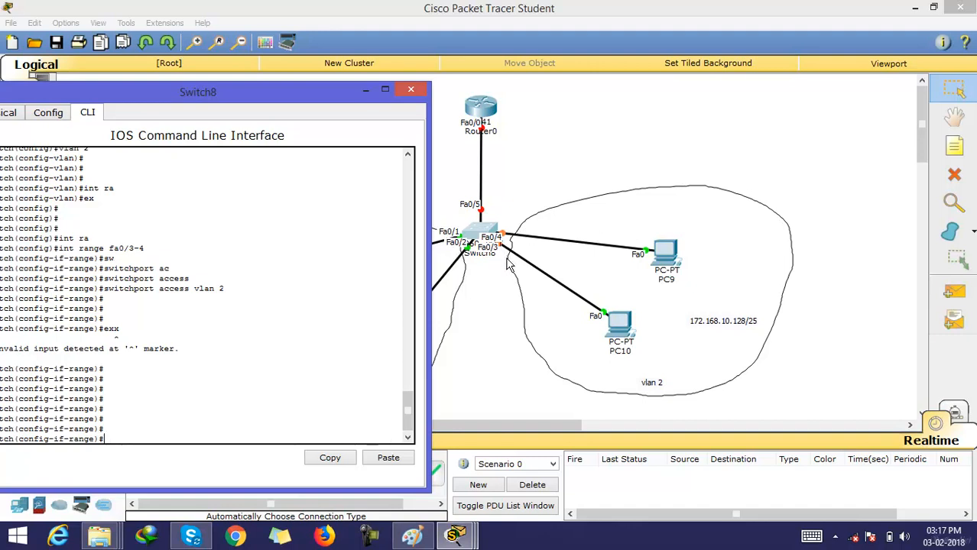
- Leave interface range configuration on Switch8 and return to privileged EXEC mode
{"action": "key", "text": "ctrl+z"}
{"action": "key", "text": "Return"}
{"action": "key", "text": "Return"}
{"action": "key", "text": "Return"}
{"action": "key", "text": "Return"}
{"action": "key", "text": "Return"}
{"action": "key", "text": "Return"}
{"action": "key", "text": "Return"}
{"action": "key", "text": "Return"}
{"action": "key", "text": "Return"}
{"action": "key", "text": "Return"}
{"action": "key", "text": "Return"}
{"action": "key", "text": "Return"}
{"action": "key", "text": "Return"}
{"action": "key", "text": "Return"}
{"action": "key", "text": "Return"}
{"action": "key", "text": "Return"}
{"action": "key", "text": "Return"}
{"action": "key", "text": "Return"}
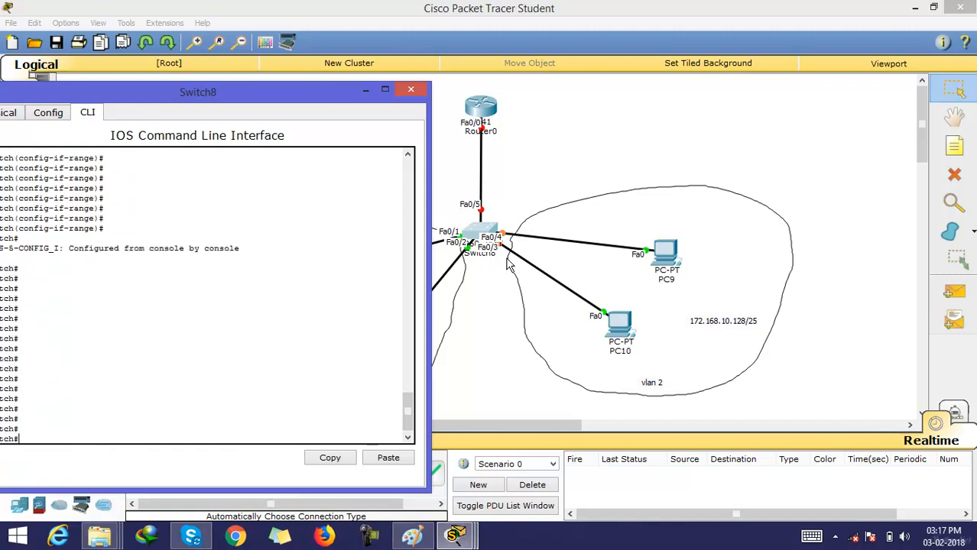
- Display Switch8's VLAN table and examine which ports belong to VLAN 1 and VLAN 2
{"action": "type", "text": "sh v"}
{"action": "key", "text": "Tab"}
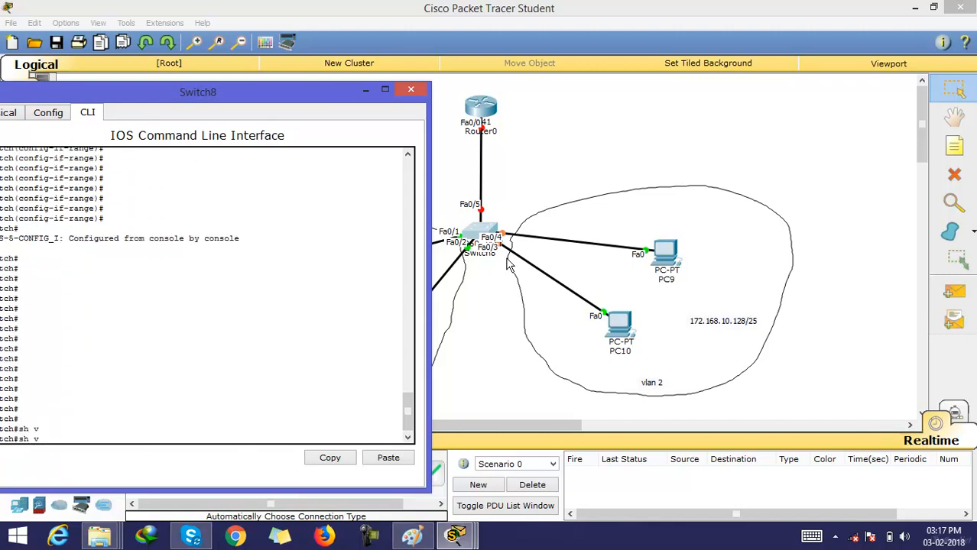
{"action": "type", "text": "la"}
{"action": "key", "text": "Tab"}
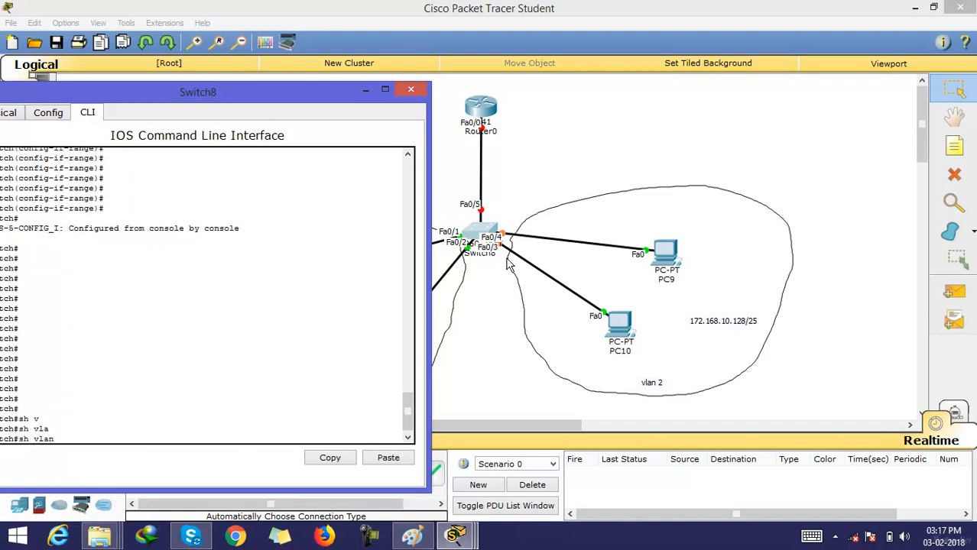
{"action": "key", "text": "Return"}
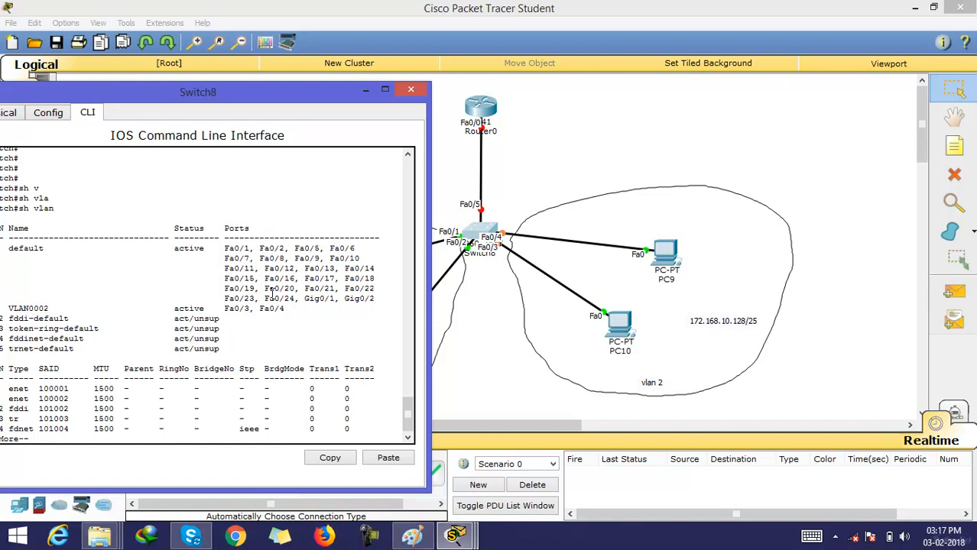
{"action": "left_click_drag", "start_coordinate": [289, 246], "coordinate": [1, 248]}
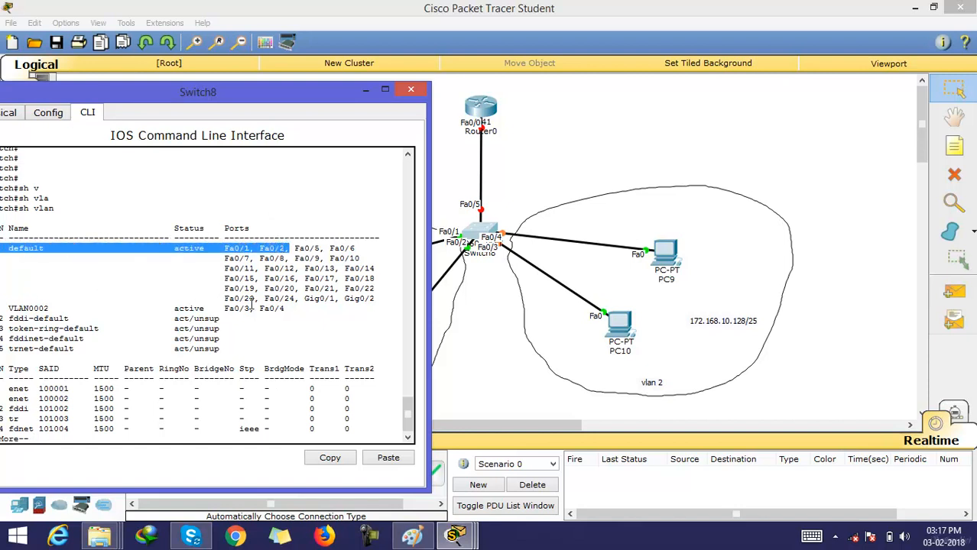
{"action": "left_click_drag", "start_coordinate": [286, 309], "coordinate": [4, 309]}
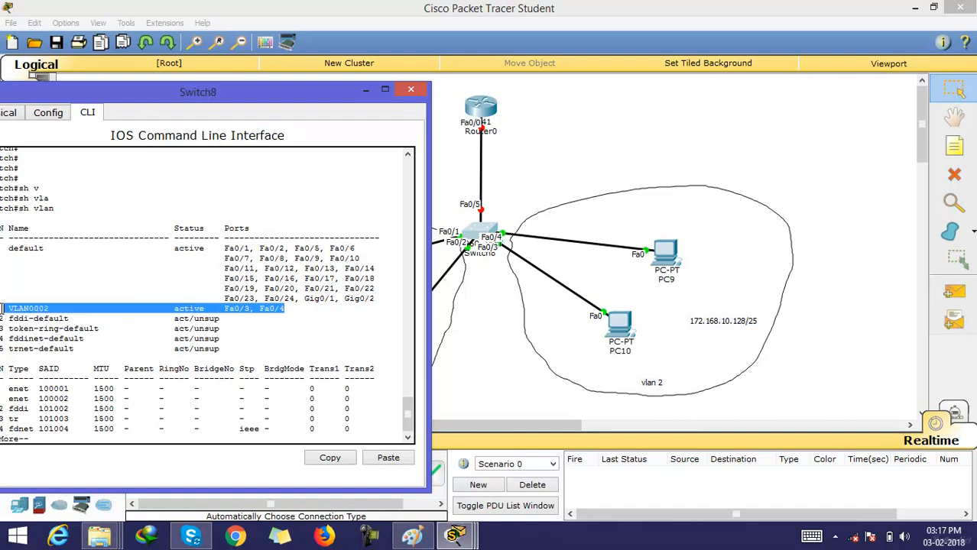
{"action": "left_click_drag", "start_coordinate": [192, 95], "coordinate": [249, 90]}
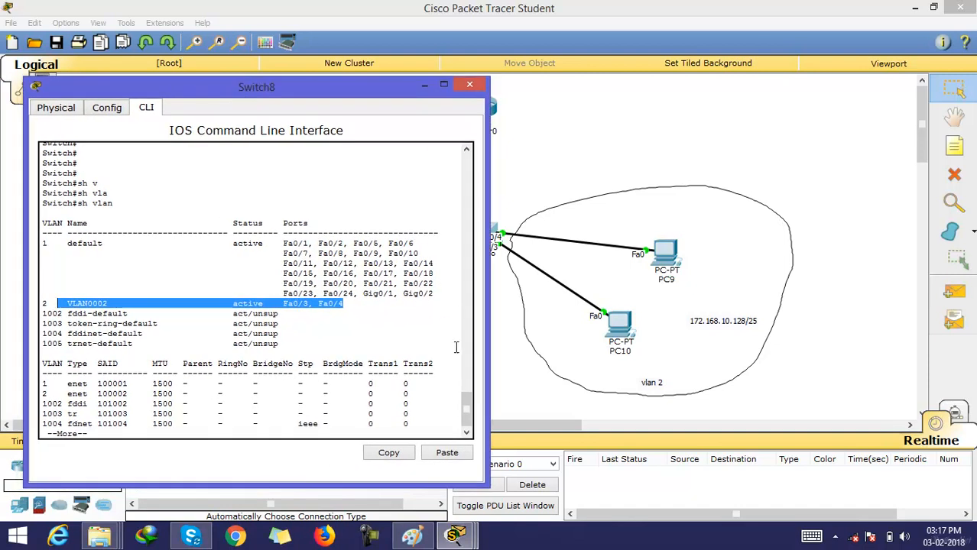
{"action": "left_click_drag", "start_coordinate": [468, 410], "coordinate": [467, 430]}
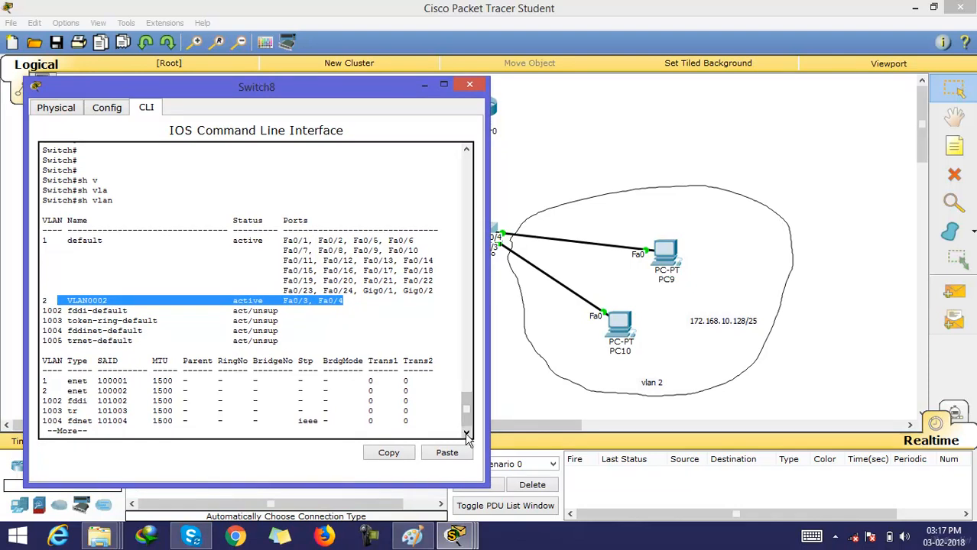
- Page through the rest of Switch8's VLAN listing and return to the topology workspace
{"action": "key", "text": "Return"}
{"action": "key", "text": "Return"}
{"action": "key", "text": "Return"}
{"action": "key", "text": "Return"}
{"action": "key", "text": "Return"}
{"action": "key", "text": "Return"}
{"action": "key", "text": "Return"}
{"action": "key", "text": "Return"}
{"action": "key", "text": "Return"}
{"action": "key", "text": "Return"}
{"action": "key", "text": "Return"}
{"action": "key", "text": "Return"}
{"action": "key", "text": "Return"}
{"action": "key", "text": "Return"}
{"action": "key", "text": "Return"}
{"action": "key", "text": "Return"}
{"action": "key", "text": "Return"}
{"action": "left_click", "coordinate": [513, 359]}
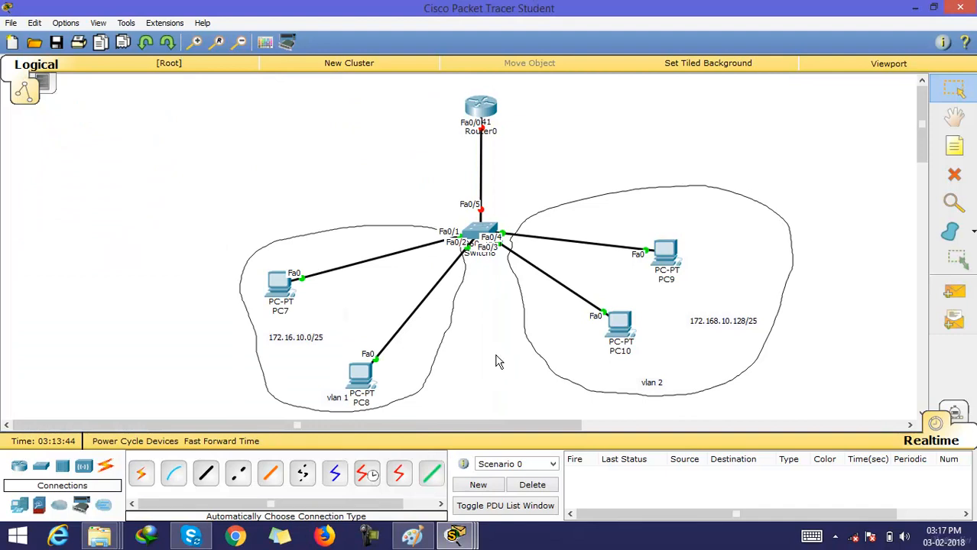
- Open Router0's command line and decline the initial configuration dialog
{"action": "left_click", "coordinate": [481, 112]}
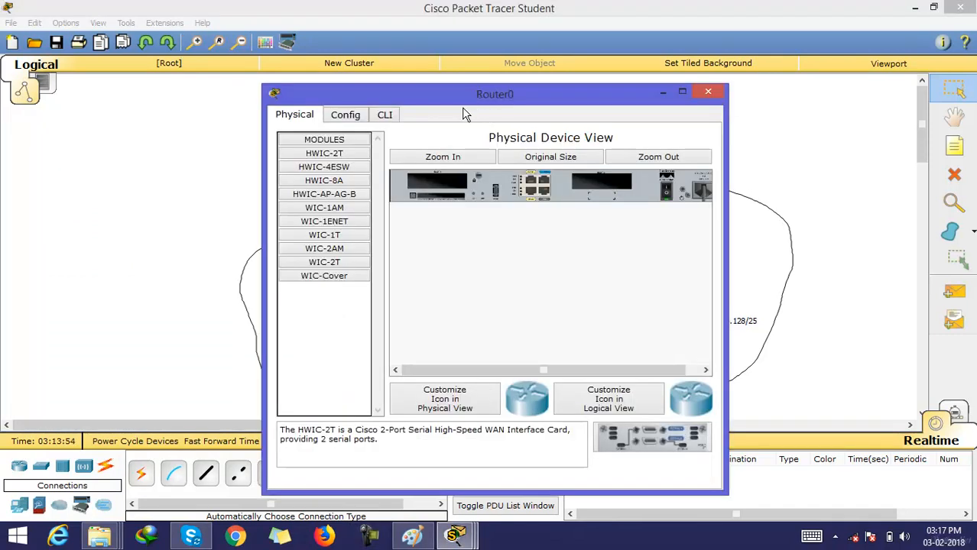
{"action": "left_click", "coordinate": [386, 115]}
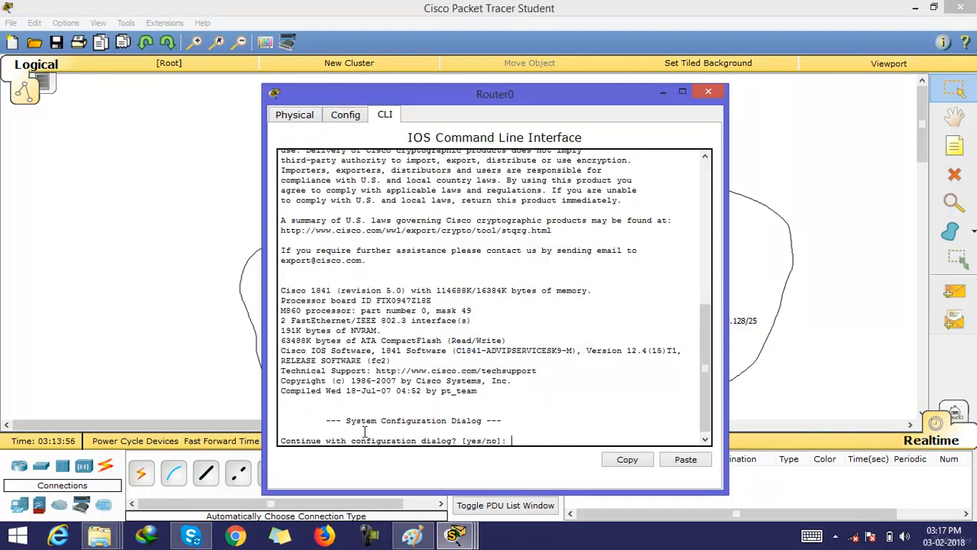
{"action": "type", "text": "n"}
{"action": "key", "text": "Return"}
{"action": "key", "text": "Return"}
{"action": "key", "text": "Return"}
{"action": "key", "text": "Return"}
{"action": "key", "text": "Return"}
{"action": "key", "text": "Return"}
{"action": "key", "text": "Return"}
{"action": "key", "text": "Return"}
{"action": "key", "text": "Return"}
{"action": "key", "text": "Return"}
{"action": "key", "text": "Return"}
{"action": "key", "text": "Return"}
{"action": "key", "text": "Return"}
{"action": "key", "text": "Return"}
{"action": "key", "text": "Return"}
{"action": "key", "text": "Return"}
{"action": "key", "text": "Return"}
{"action": "key", "text": "Return"}
{"action": "key", "text": "Return"}
{"action": "key", "text": "Return"}
{"action": "key", "text": "Return"}
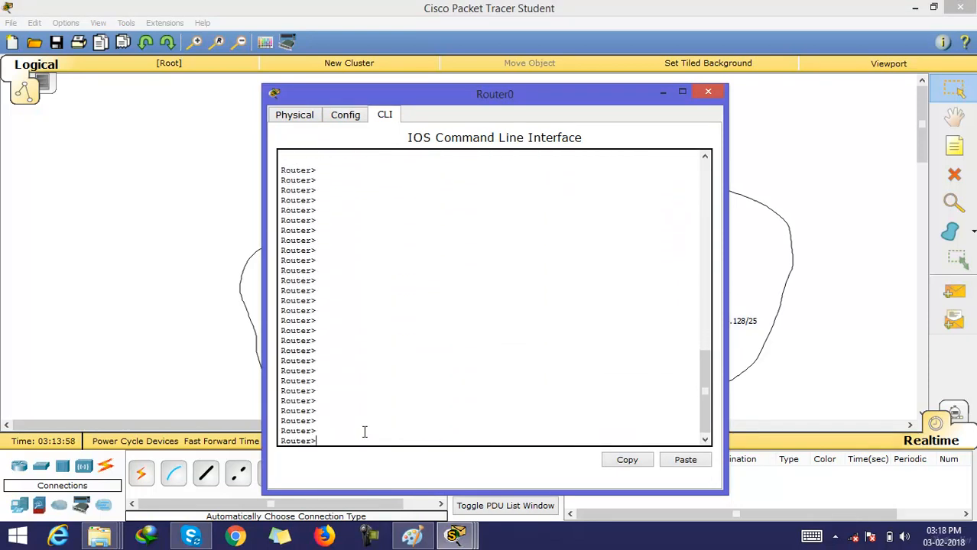
- Enter privileged EXEC mode and global configuration mode on Router0
{"action": "type", "text": "en"}
{"action": "key", "text": "Return"}
{"action": "key", "text": "Return"}
{"action": "left_click_drag", "start_coordinate": [466, 92], "coordinate": [576, 98]}
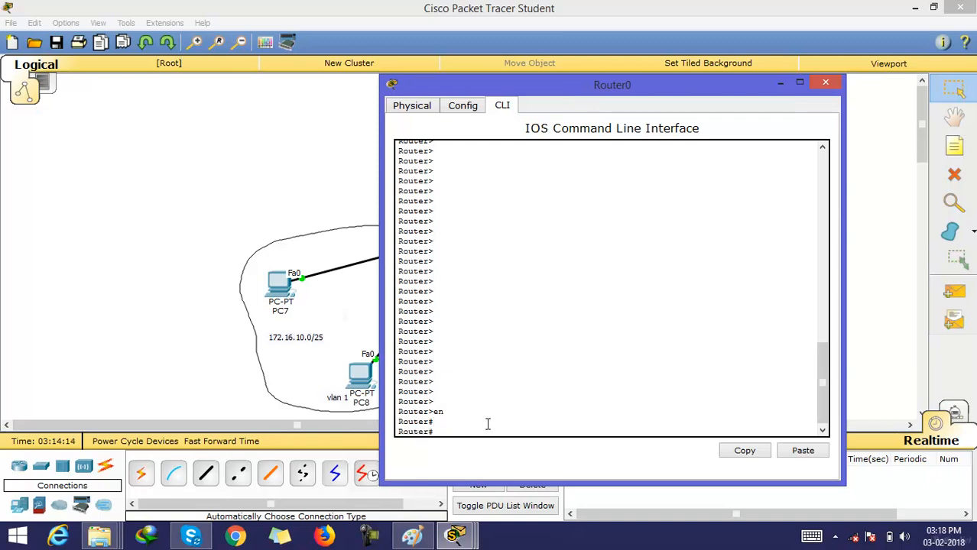
{"action": "key", "text": "Return"}
{"action": "key", "text": "Return"}
{"action": "type", "text": "conf t"}
{"action": "key", "text": "Return"}
{"action": "key", "text": "Return"}
{"action": "key", "text": "Return"}
{"action": "key", "text": "Return"}
{"action": "key", "text": "Return"}
- Assign IP address 192.168.10.1 with mask 255.255.255.0 to Router0's interface fa0/0
{"action": "type", "text": "in"}
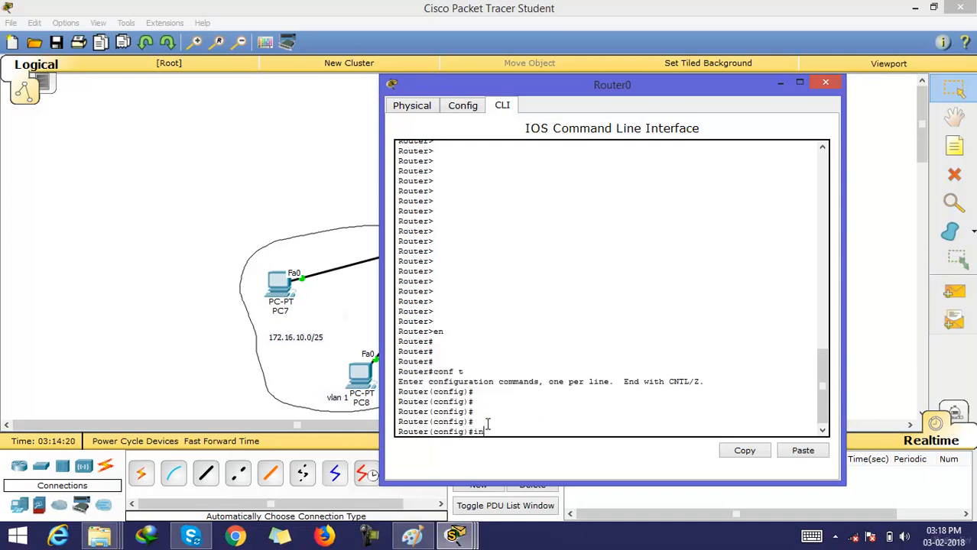
{"action": "type", "text": "t fa0/0"}
{"action": "key", "text": "Return"}
{"action": "key", "text": "Return"}
{"action": "key", "text": "Return"}
{"action": "key", "text": "Return"}
{"action": "type", "text": "ip add"}
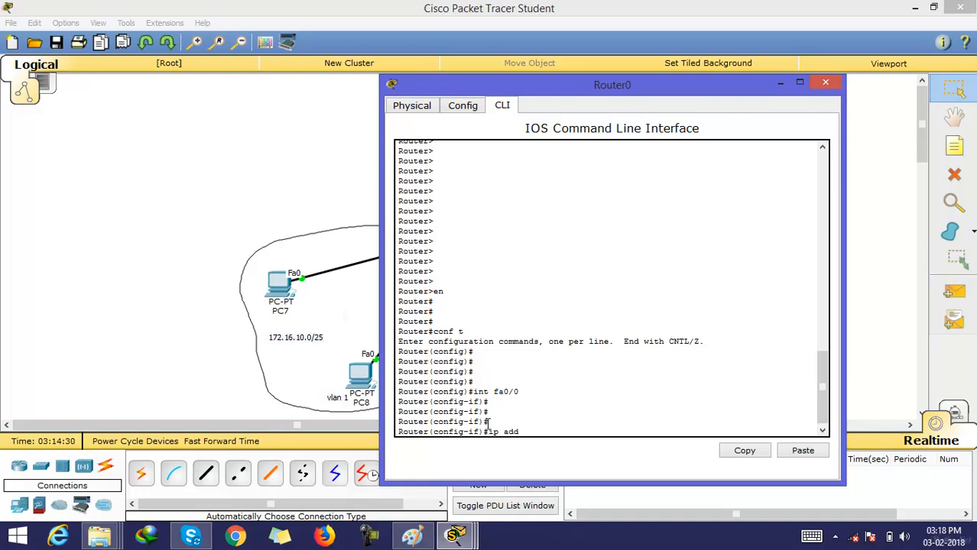
{"action": "type", "text": " 192.168.10.1 255.255.255.0"}
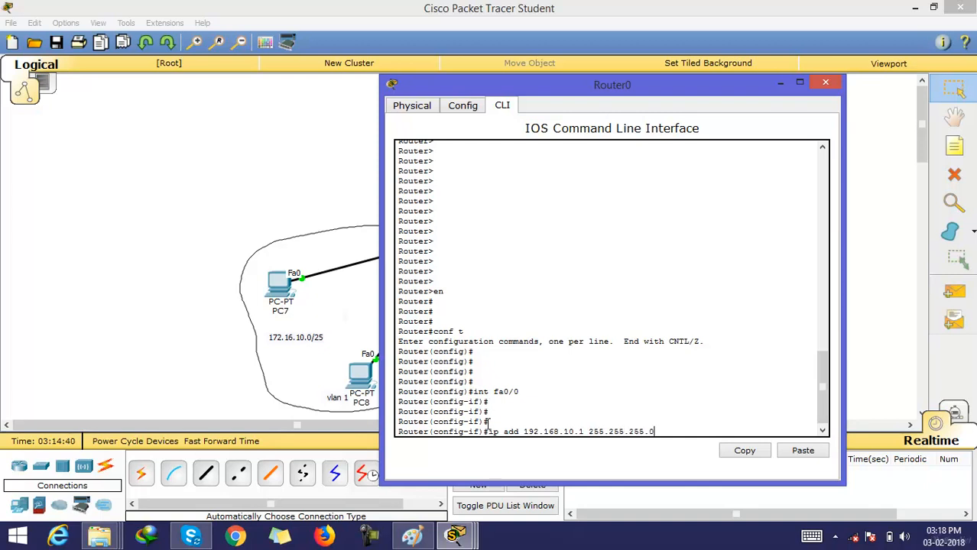
{"action": "key", "text": "Return"}
- Enable interface fa0/0 with no shutdown and return to global configuration mode
{"action": "type", "text": "no shu"}
{"action": "key", "text": "Tab"}
{"action": "key", "text": "Return"}
{"action": "key", "text": "Return"}
{"action": "key", "text": "Return"}
{"action": "key", "text": "Return"}
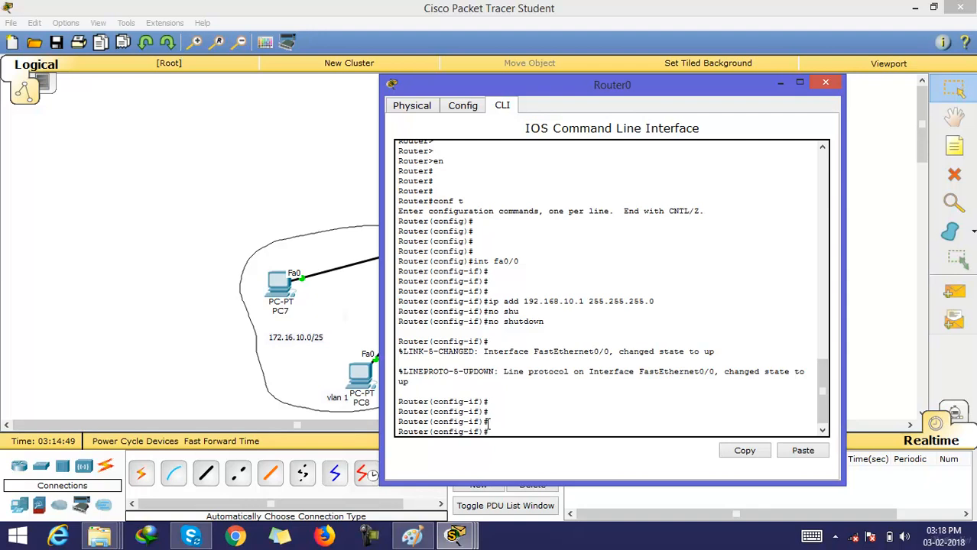
{"action": "type", "text": "ex"}
{"action": "key", "text": "Return"}
{"action": "key", "text": "Return"}
{"action": "key", "text": "Return"}
{"action": "key", "text": "Return"}
{"action": "key", "text": "Return"}
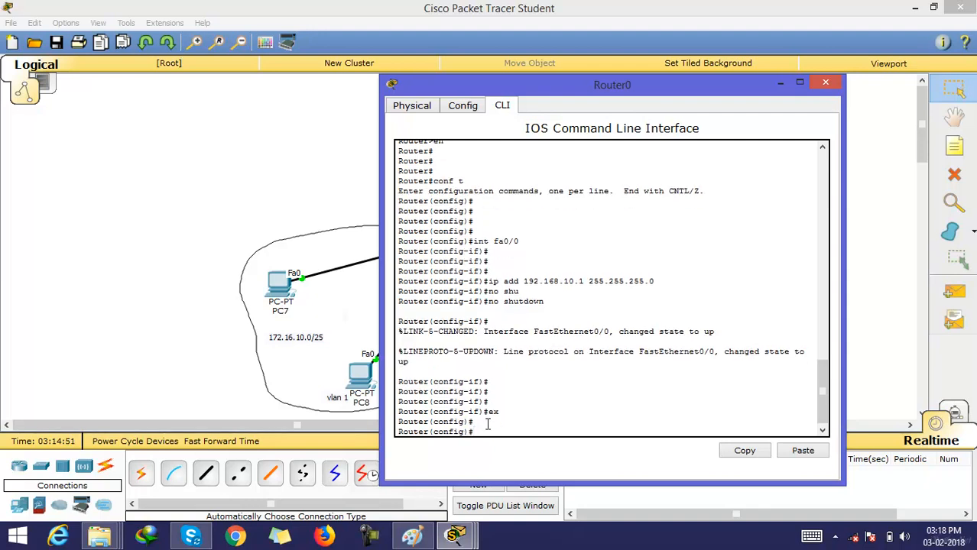
- Create subinterface fa0/0.1 on Router0 and enter its configuration mode
{"action": "key", "text": "Return"}
{"action": "type", "text": "int fa"}
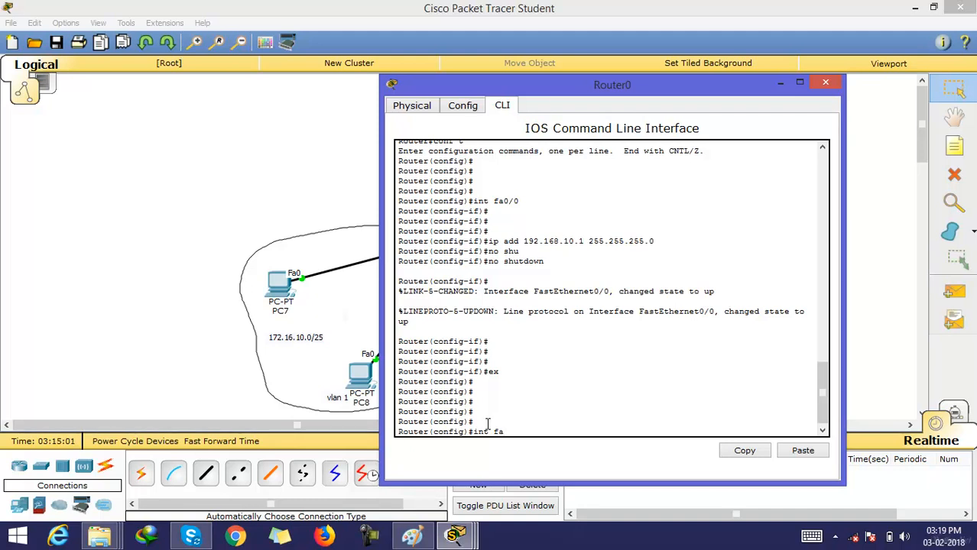
{"action": "type", "text": "0.1"}
{"action": "key", "text": "Return"}
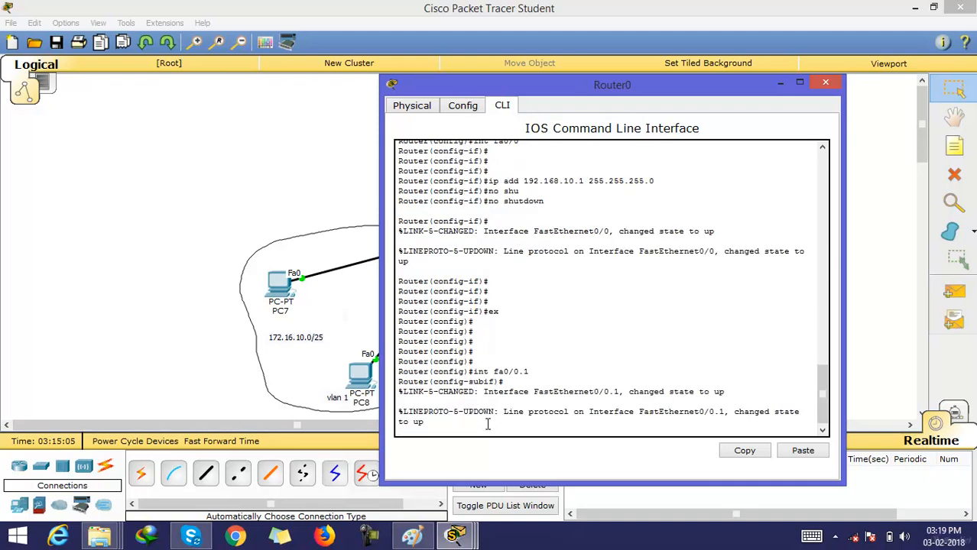
{"action": "key", "text": "Return"}
{"action": "key", "text": "Return"}
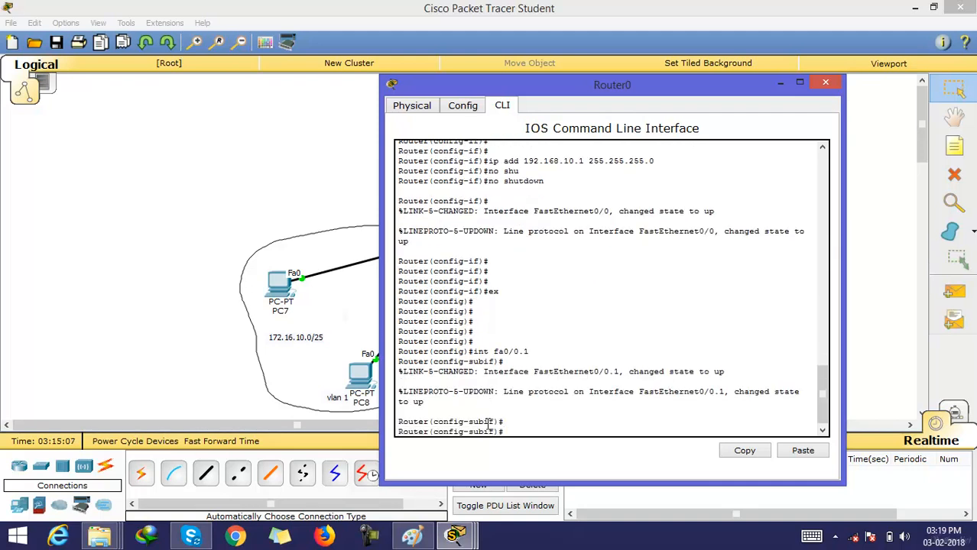
{"action": "mouse_move", "coordinate": [499, 421]}
{"action": "left_mouse_down"}
{"action": "mouse_move", "coordinate": [440, 422]}
{"action": "mouse_move", "coordinate": [495, 422]}
{"action": "left_mouse_up"}
{"action": "left_click", "coordinate": [506, 424]}
{"action": "left_click", "coordinate": [509, 423]}
{"action": "key", "text": "Return"}
{"action": "key", "text": "Return"}
{"action": "key", "text": "Return"}
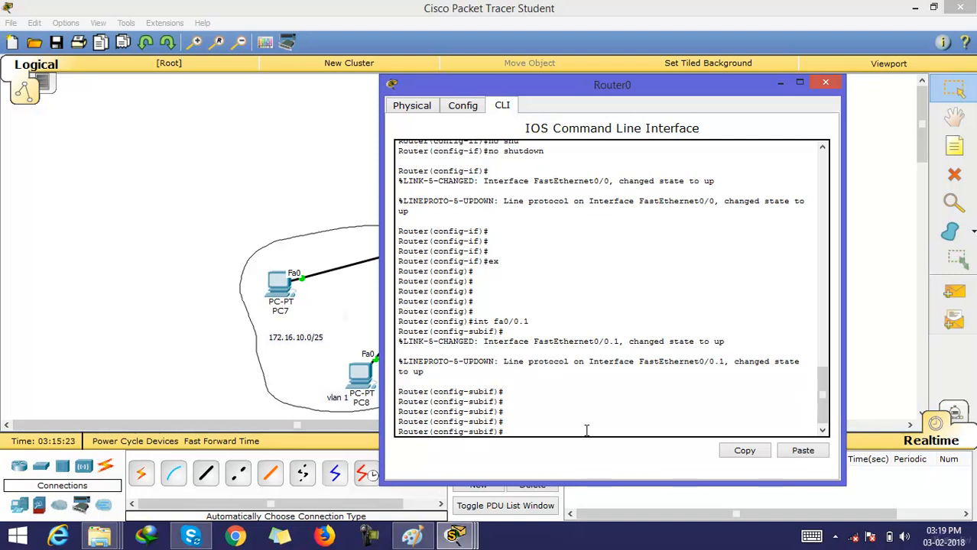
- Try to assign IP address 172.168.10.100 with mask 255.255.255.128 to subinterface fa0/0.1 and read the router's response
{"action": "type", "text": "ip add 172.168.10.100 255.255.255"}
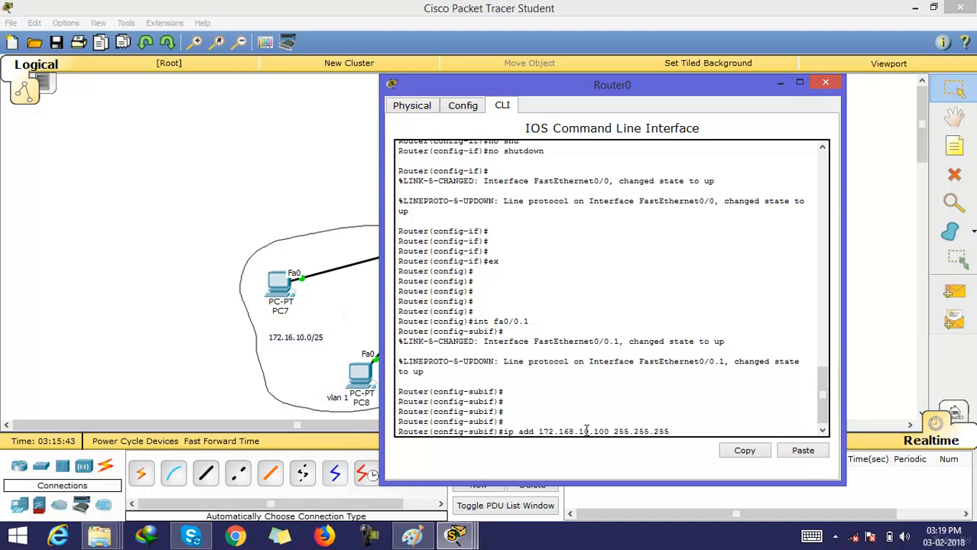
{"action": "type", "text": ".128"}
{"action": "key", "text": "Return"}
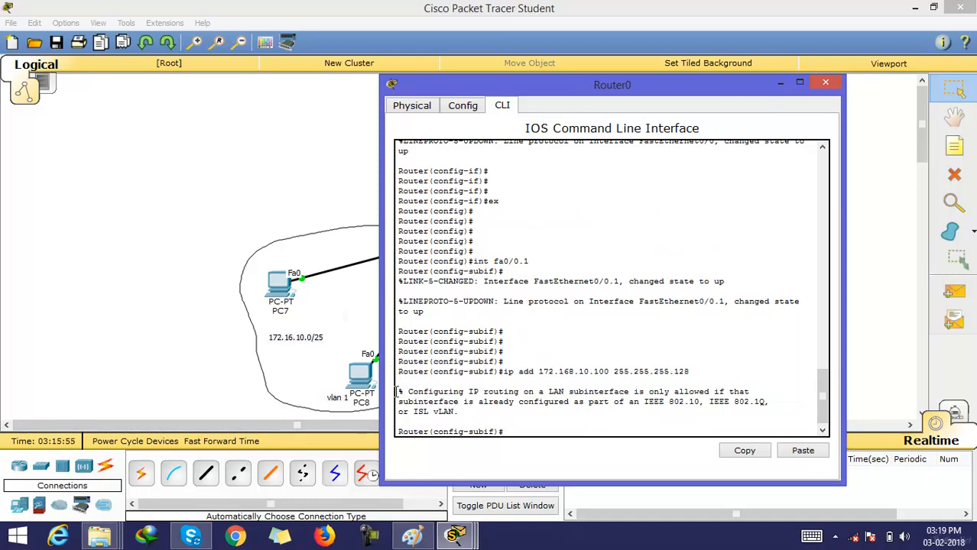
{"action": "left_click_drag", "start_coordinate": [408, 392], "coordinate": [752, 393]}
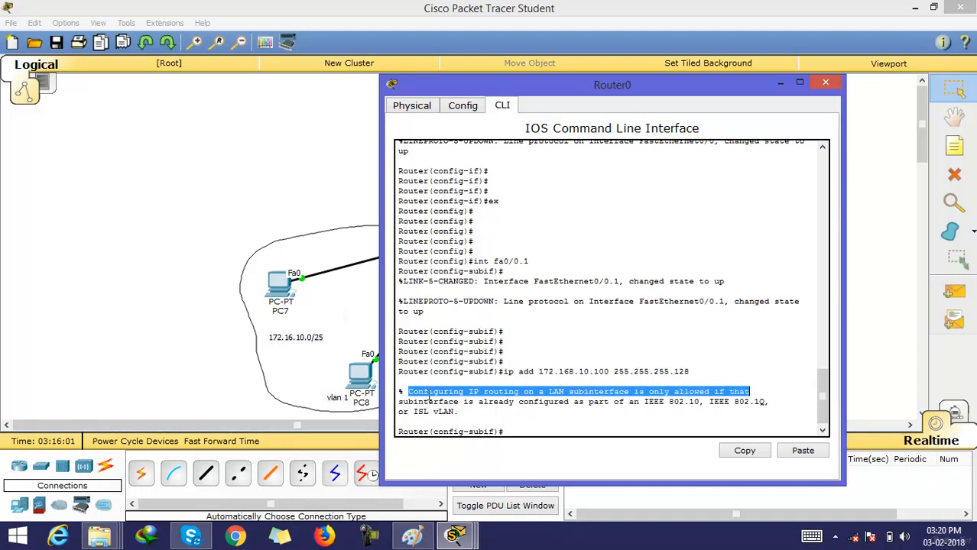
{"action": "left_click_drag", "start_coordinate": [410, 404], "coordinate": [767, 407]}
{"action": "left_click", "coordinate": [766, 405]}
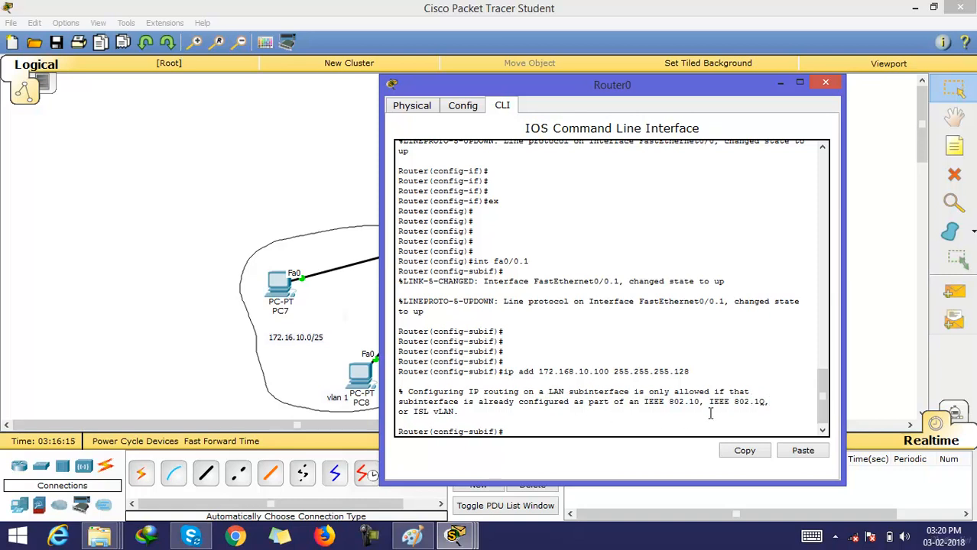
{"action": "left_click_drag", "start_coordinate": [765, 401], "coordinate": [739, 401]}
- Set subinterface fa0/0.1 to dot1Q encapsulation for VLAN 1, checking the allowed VLAN ID range
{"action": "left_click", "coordinate": [513, 426]}
{"action": "type", "text": "en"}
{"action": "key", "text": "Tab"}
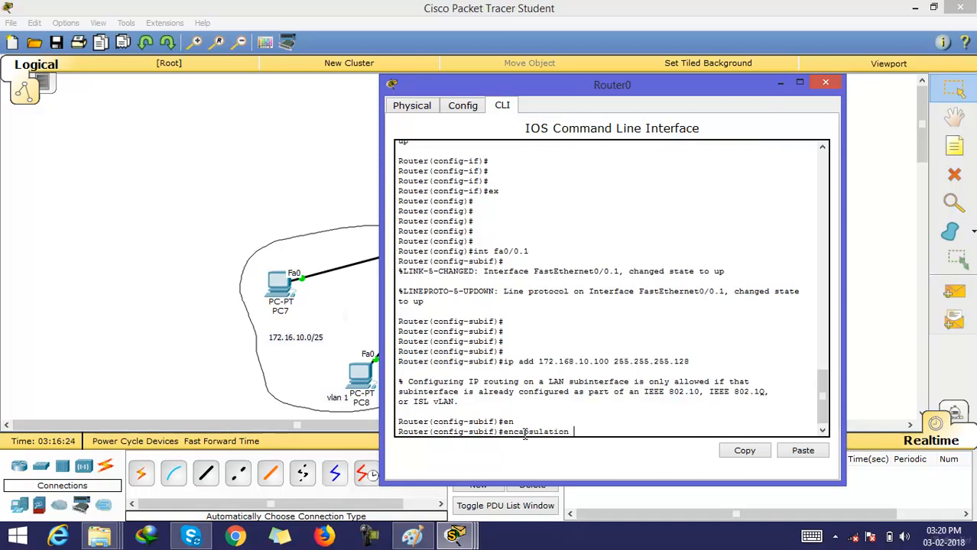
{"action": "type", "text": "do"}
{"action": "key", "text": "Tab"}
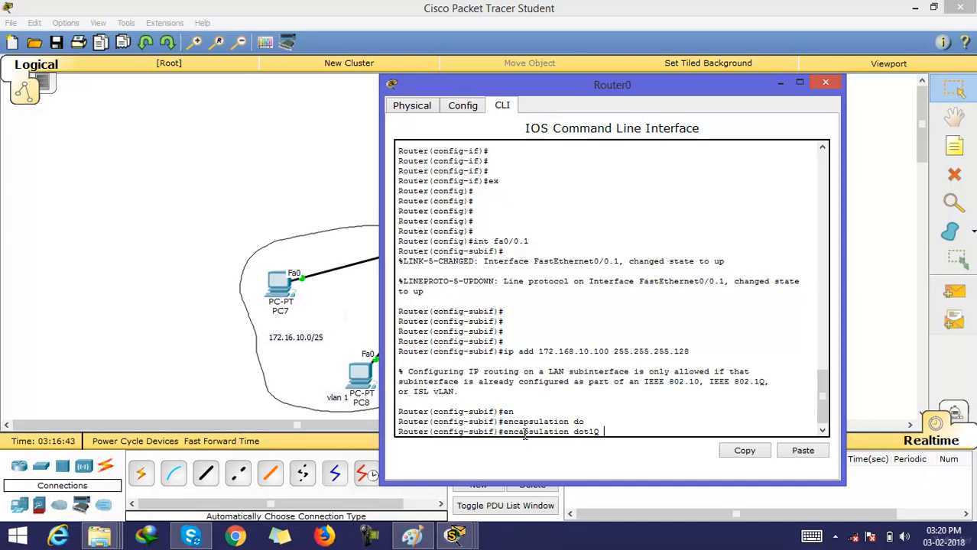
{"action": "type", "text": "?"}
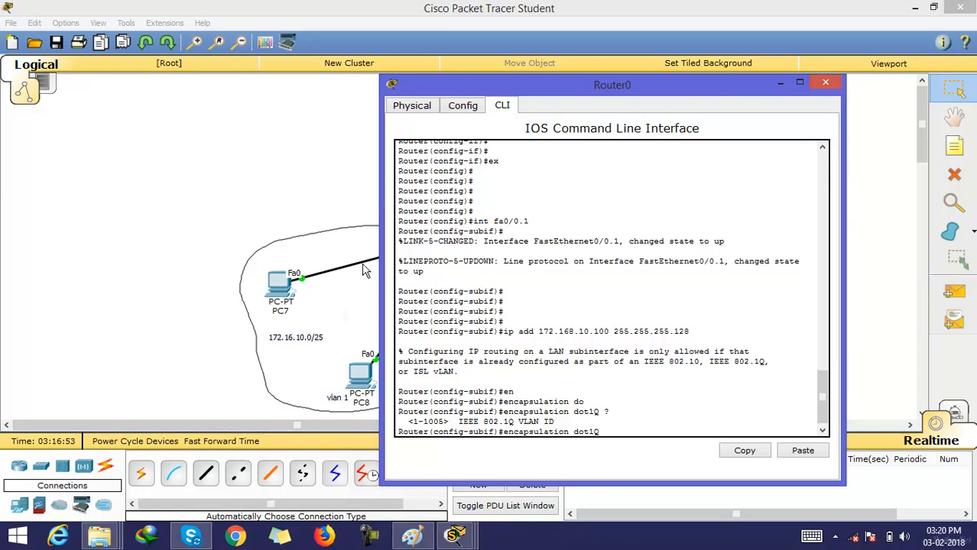
{"action": "type", "text": "1"}
{"action": "key", "text": "Return"}
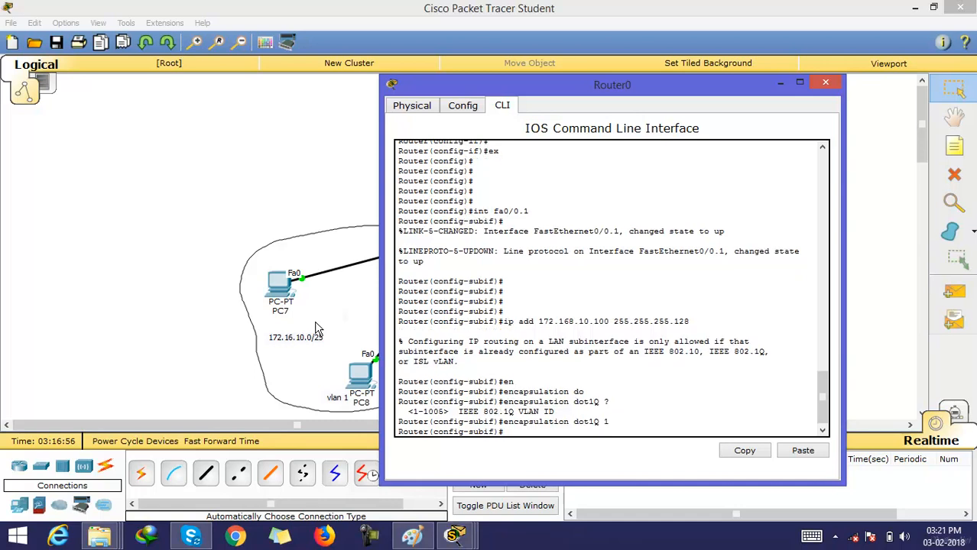
- Assign IP address 172.168.10.100 with mask 255.255.255.128 to subinterface fa0/0.1 by reusing the earlier command
{"action": "key", "text": "Up"}
{"action": "key", "text": "Up"}
{"action": "key", "text": "Up"}
{"action": "key", "text": "Up"}
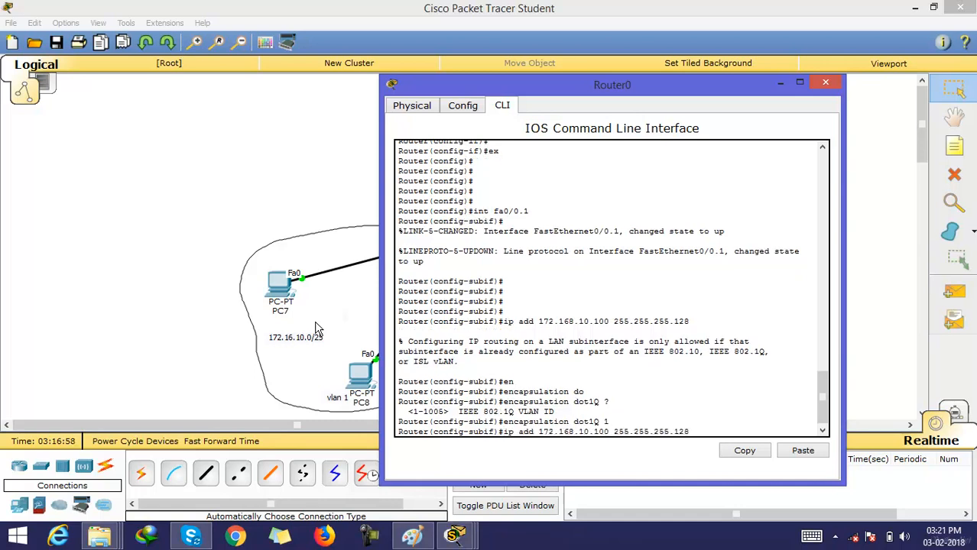
{"action": "key", "text": "Return"}
{"action": "key", "text": "Return"}
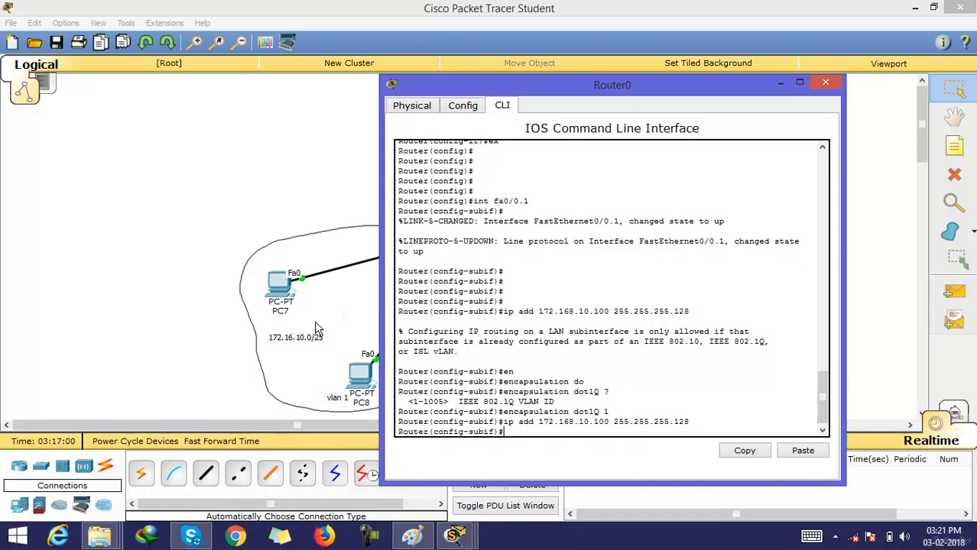
- Leave subinterface fa0/0.1 and return to global configuration mode on Router0
{"action": "key", "text": "Return"}
{"action": "type", "text": "e"}
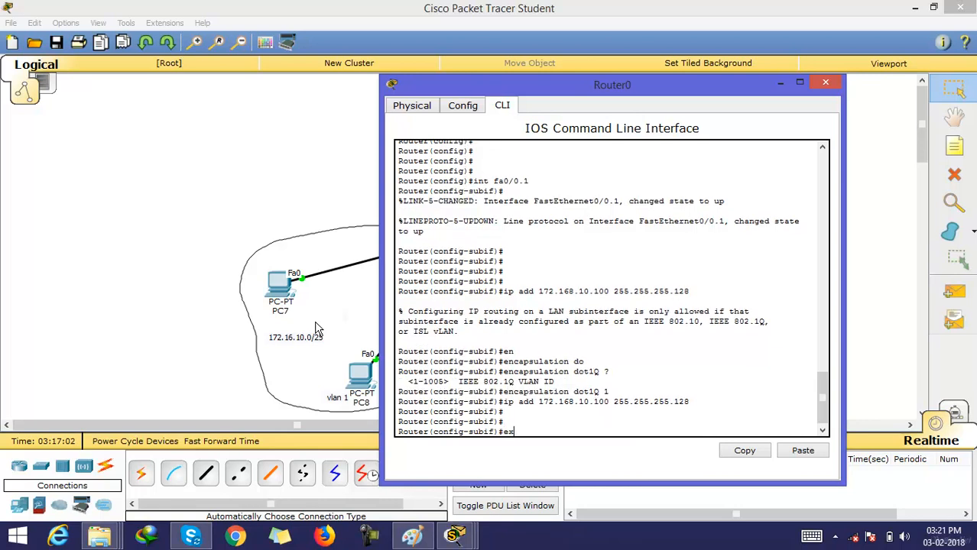
{"action": "type", "text": "x"}
{"action": "key", "text": "Return"}
{"action": "key", "text": "Return"}
{"action": "key", "text": "Return"}
{"action": "key", "text": "Return"}
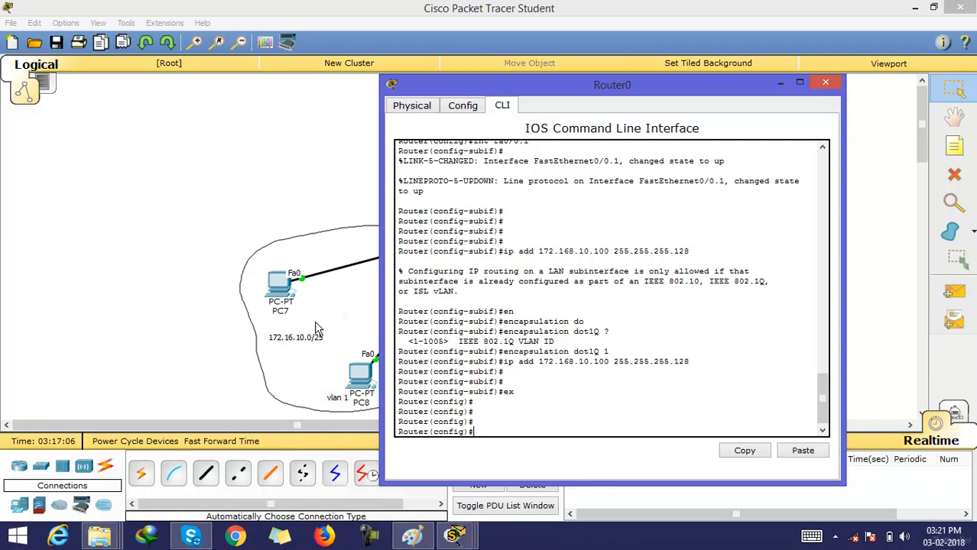
- Create subinterface fa0/0.2 on Router0 and enter its configuration mode
{"action": "type", "text": "int fa0/0.2"}
{"action": "key", "text": "Return"}
{"action": "key", "text": "Return"}
{"action": "key", "text": "Return"}
{"action": "key", "text": "Return"}
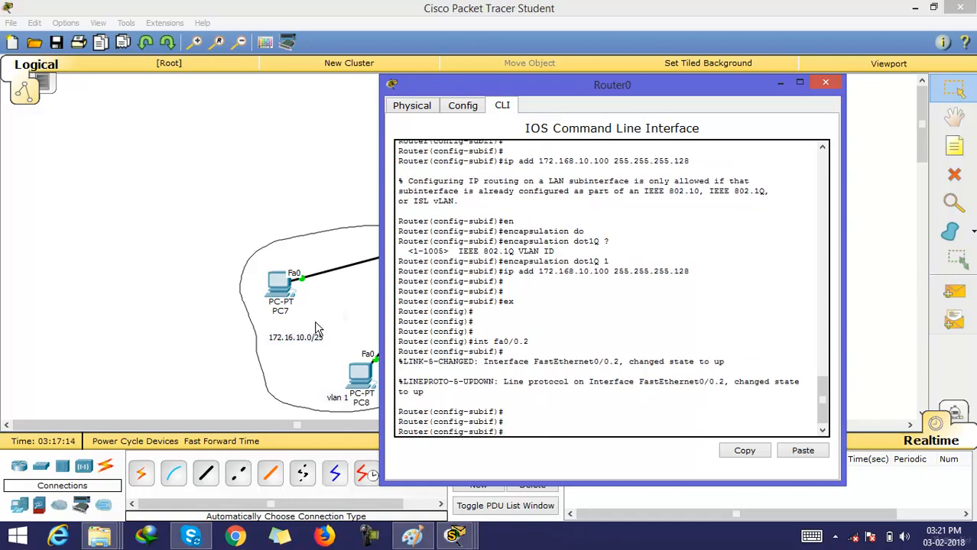
- Set subinterface fa0/0.2 to dot1Q encapsulation for VLAN 2
{"action": "type", "text": "e"}
{"action": "key", "text": "Tab"}
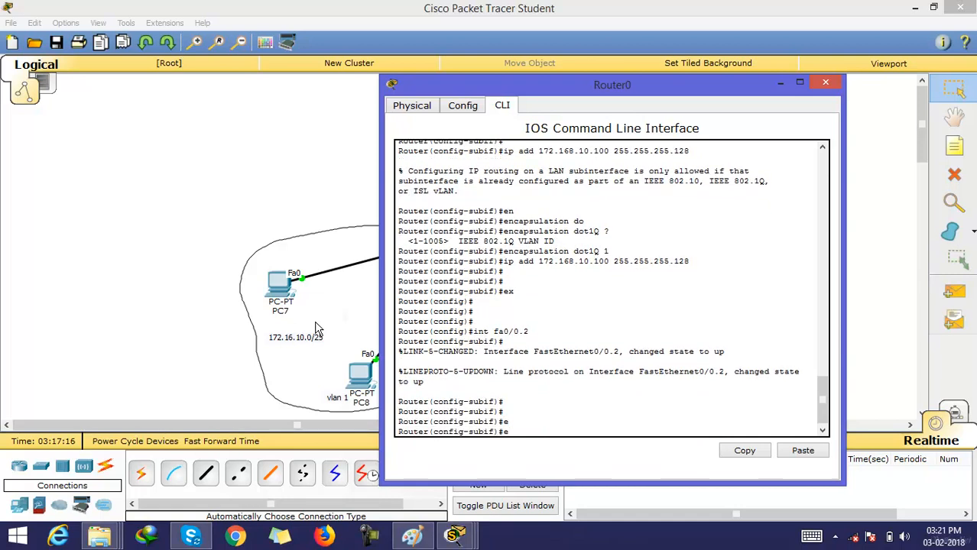
{"action": "type", "text": "nc"}
{"action": "key", "text": "Tab"}
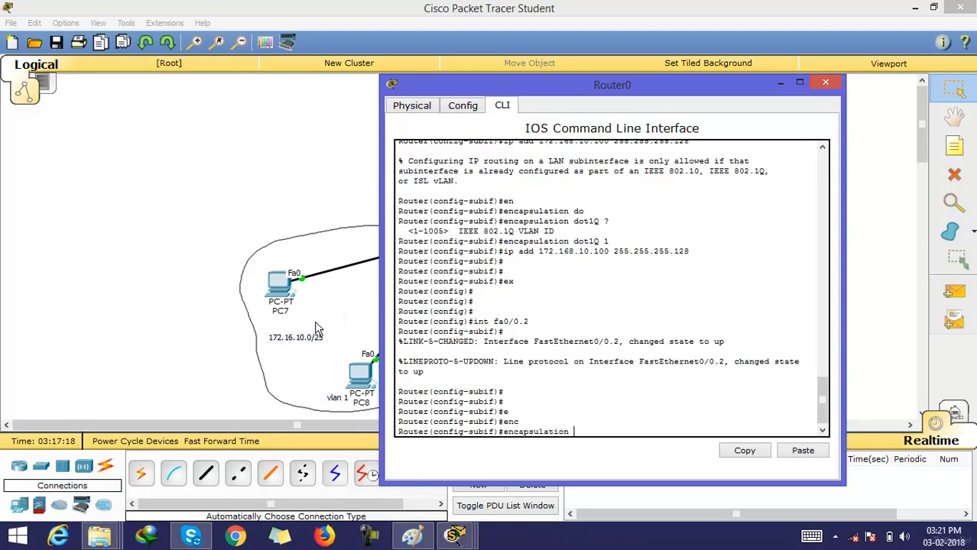
{"action": "type", "text": "do"}
{"action": "key", "text": "Tab"}
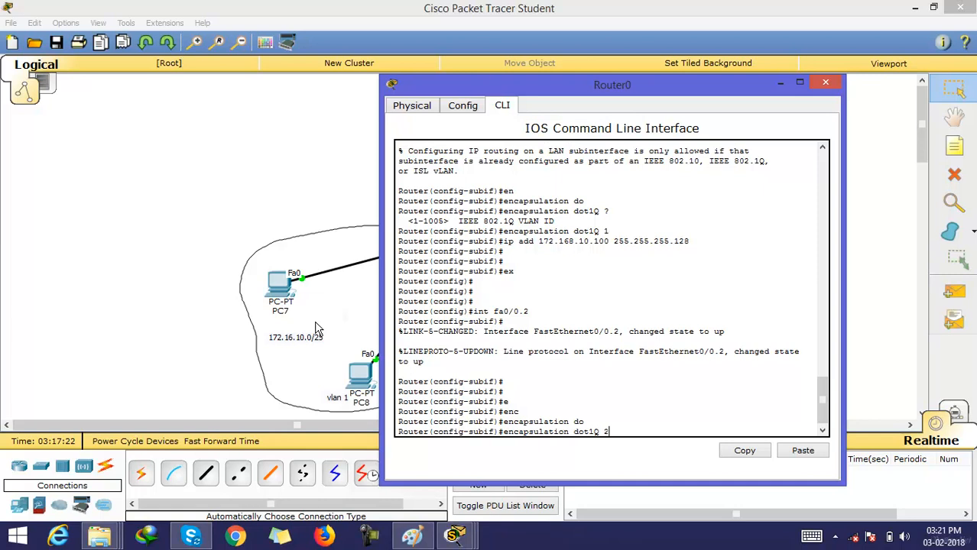
{"action": "type", "text": "2"}
{"action": "key", "text": "Return"}
{"action": "key", "text": "Return"}
{"action": "key", "text": "Return"}
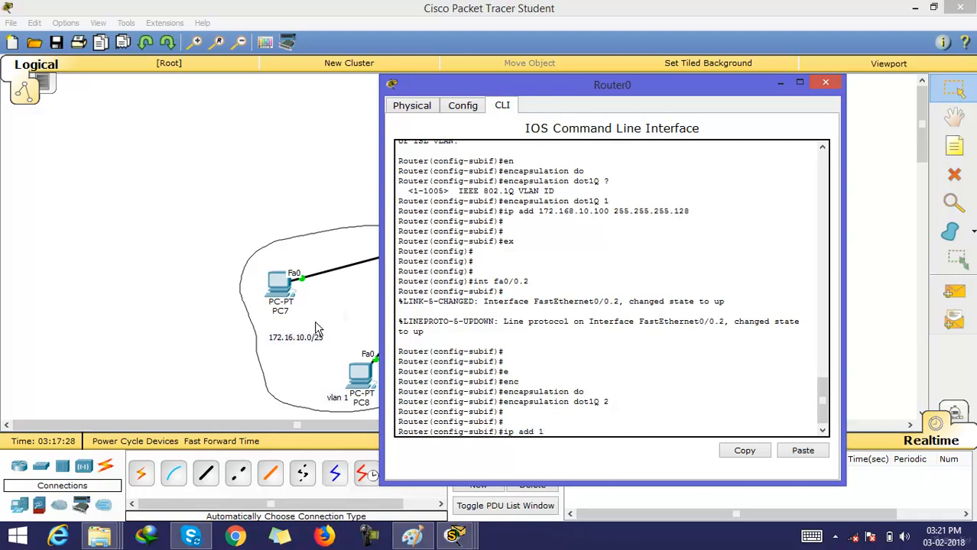
- Assign IP address 172.16.10.254 with mask 255.255.255.128 to subinterface fa0/0.2
{"action": "type", "text": "ip add 172.16.10.254 255.255.255.1"}
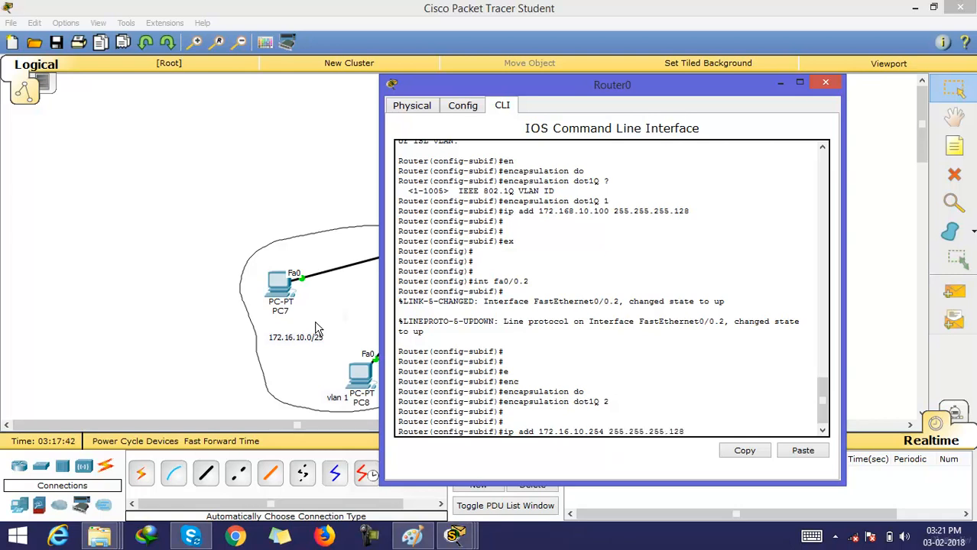
{"action": "type", "text": "28"}
{"action": "key", "text": "Return"}
{"action": "key", "text": "Return"}
{"action": "key", "text": "Return"}
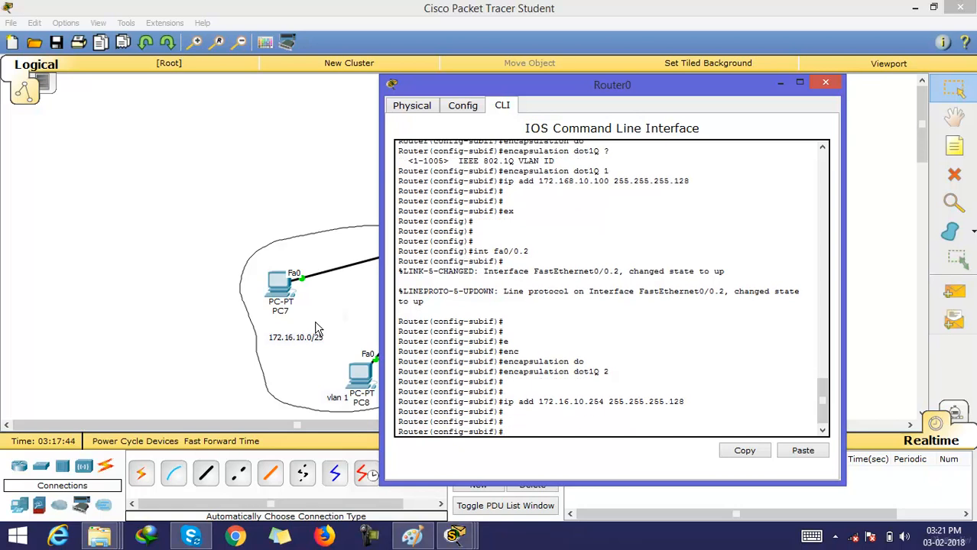
- Leave subinterface fa0/0.2 and return to global configuration mode on Router0
{"action": "type", "text": "ex"}
{"action": "key", "text": "Return"}
{"action": "key", "text": "Return"}
{"action": "key", "text": "Return"}
{"action": "key", "text": "Return"}
{"action": "key", "text": "Return"}
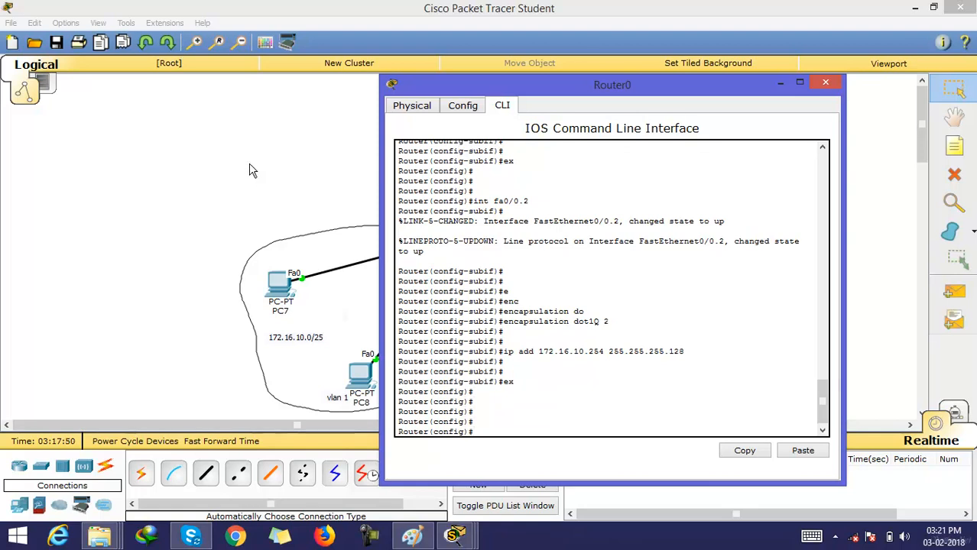
- Test connectivity within VLAN 1 by sending two simple PDUs from PC7 to PC8, and delete the test scenario
{"action": "left_click", "coordinate": [230, 200]}
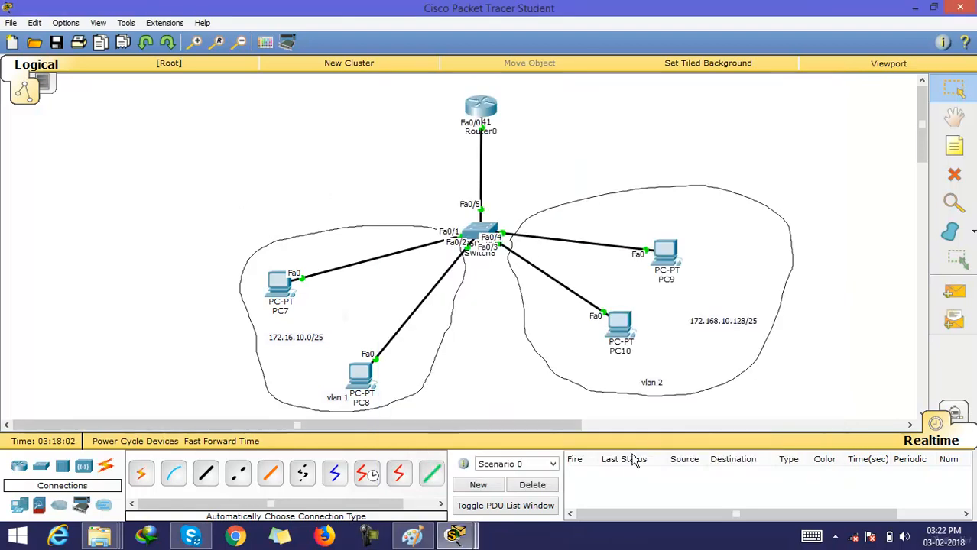
{"action": "left_click", "coordinate": [953, 292]}
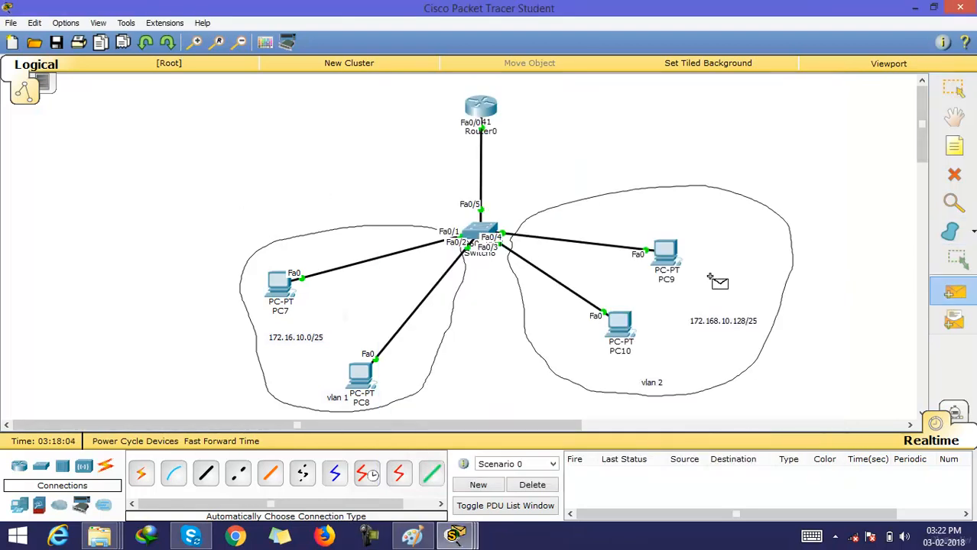
{"action": "left_click", "coordinate": [284, 289]}
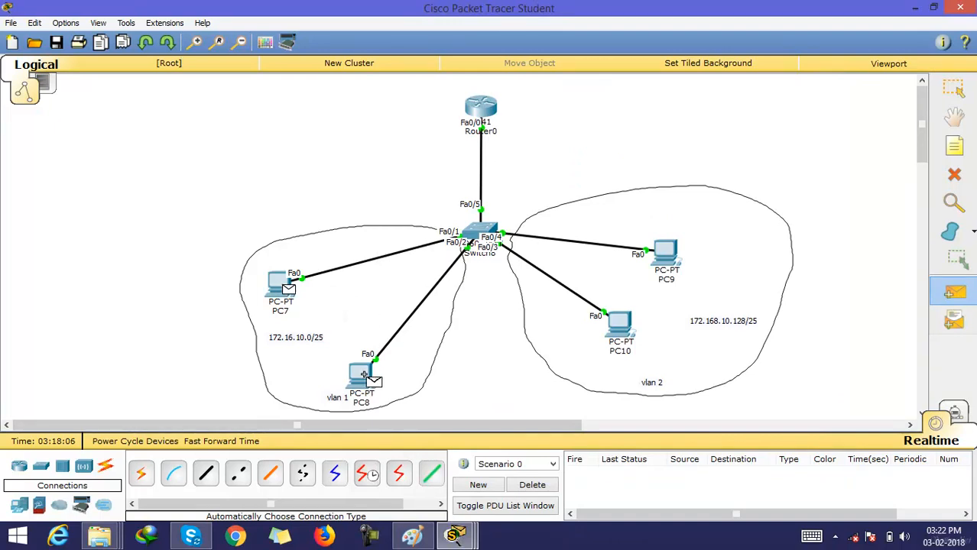
{"action": "left_click", "coordinate": [361, 376]}
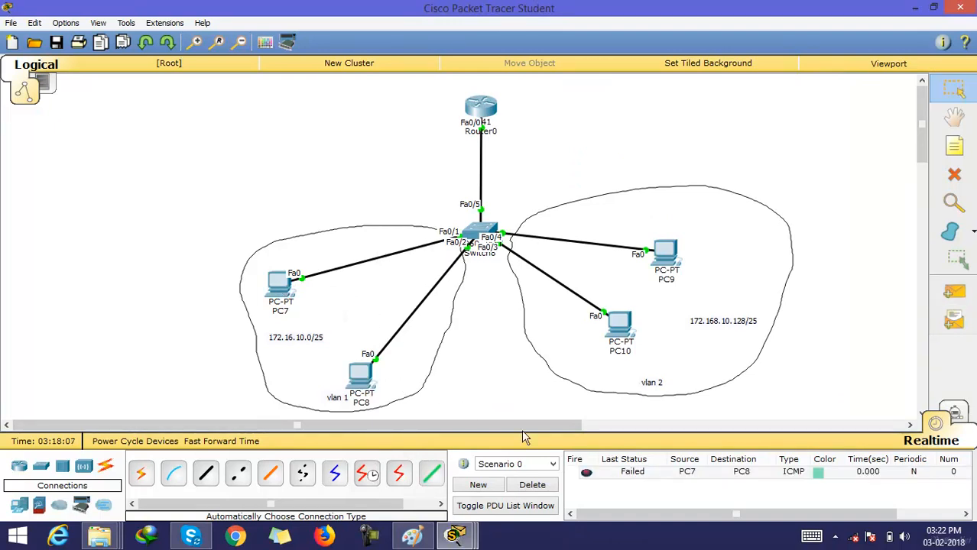
{"action": "left_click", "coordinate": [954, 292]}
{"action": "left_click", "coordinate": [295, 283]}
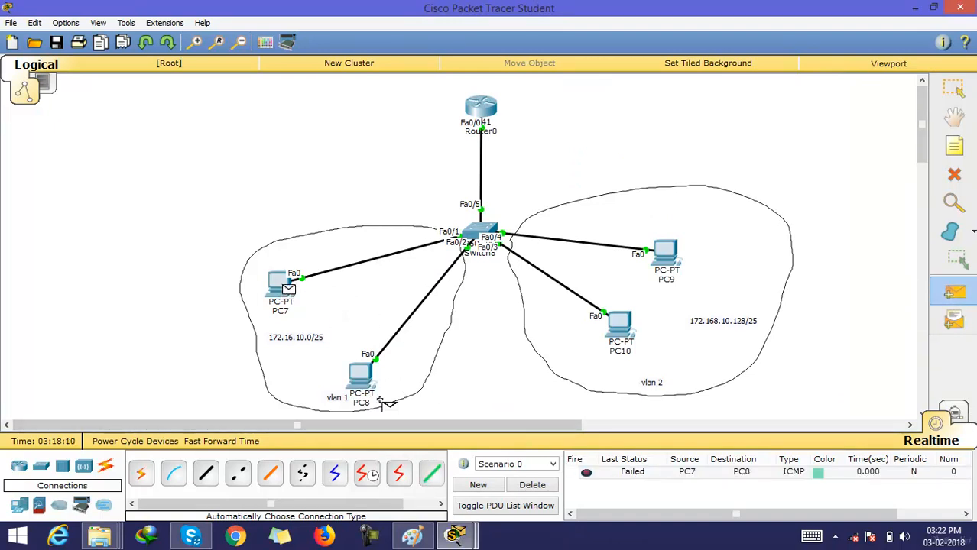
{"action": "left_click", "coordinate": [367, 378]}
{"action": "left_click", "coordinate": [531, 485]}
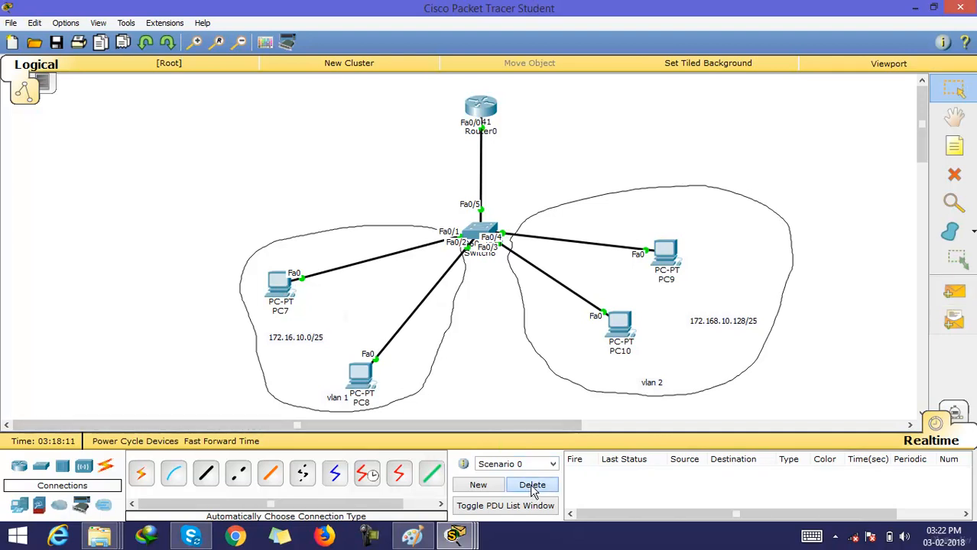
- Send another simple PDU from PC7 to PC8 and clear the PDU list
{"action": "left_click", "coordinate": [952, 293]}
{"action": "left_click", "coordinate": [282, 283]}
{"action": "left_click", "coordinate": [359, 372]}
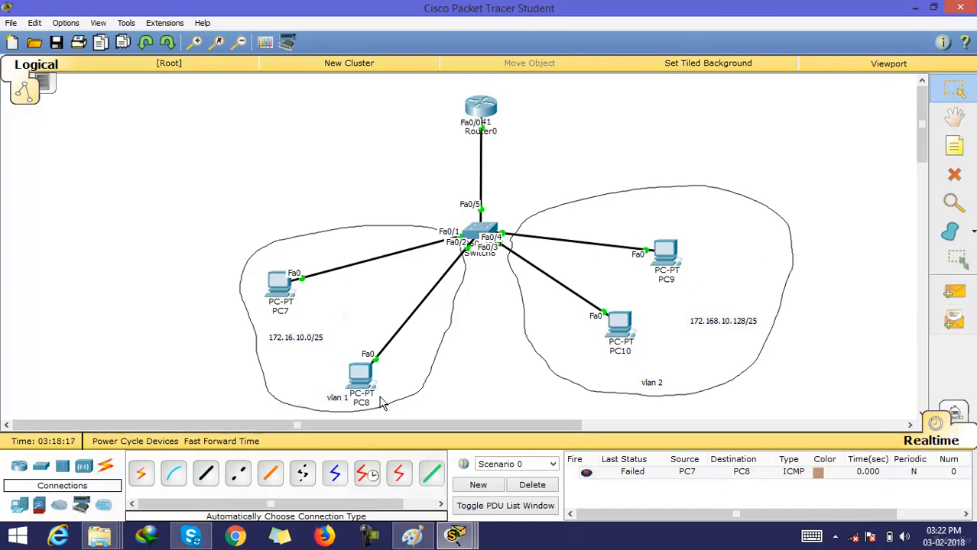
{"action": "left_click", "coordinate": [532, 486]}
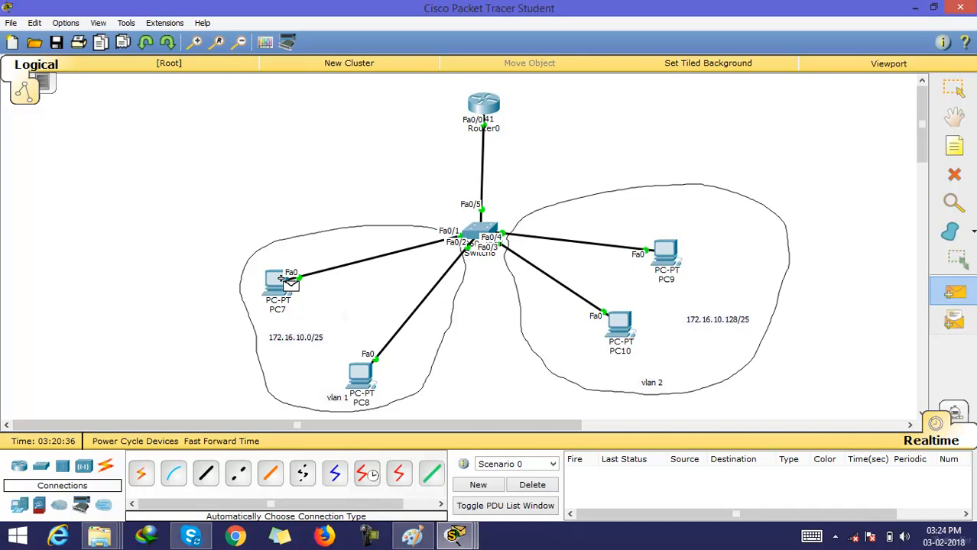
- Test inter-VLAN connectivity by sending a simple PDU from PC7 to PC10
{"action": "left_click", "coordinate": [289, 281]}
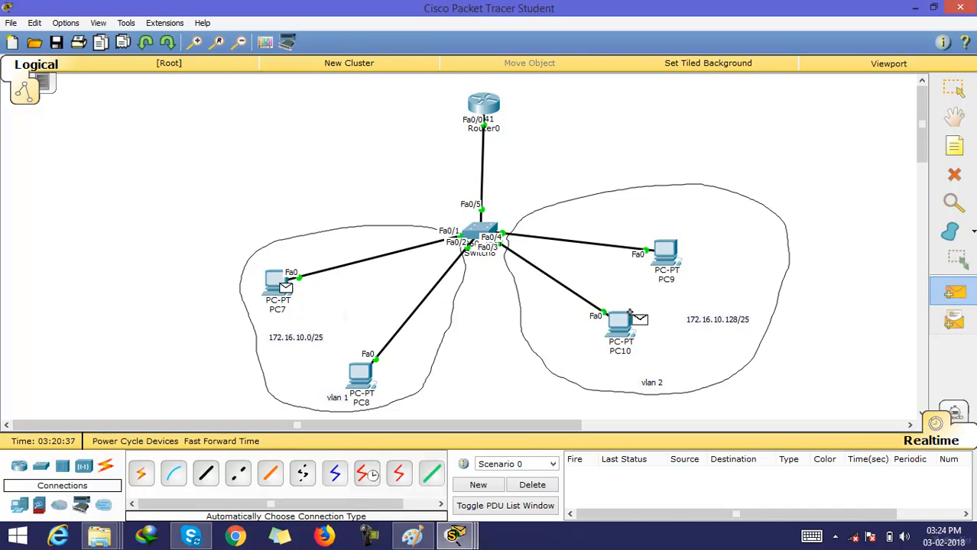
{"action": "left_click", "coordinate": [611, 336]}
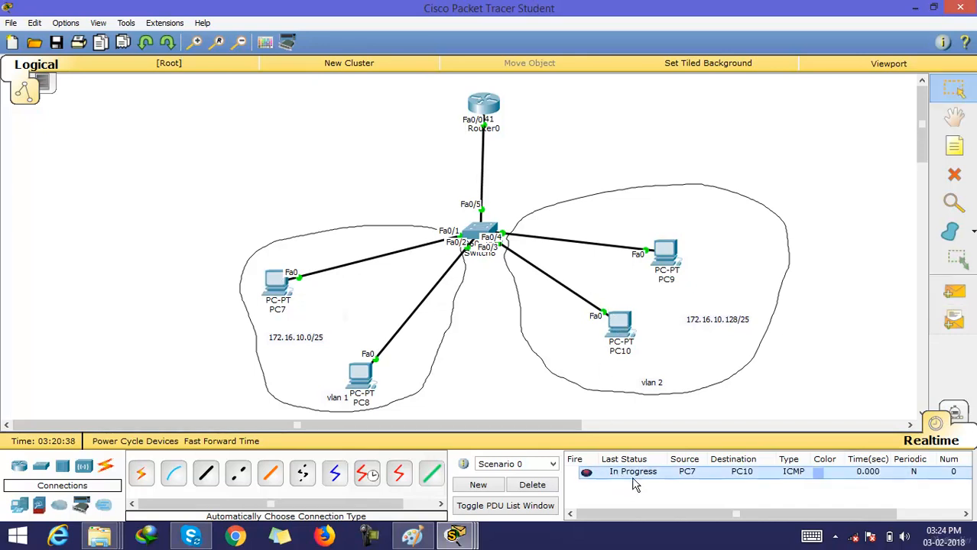
{"action": "left_click", "coordinate": [938, 297]}
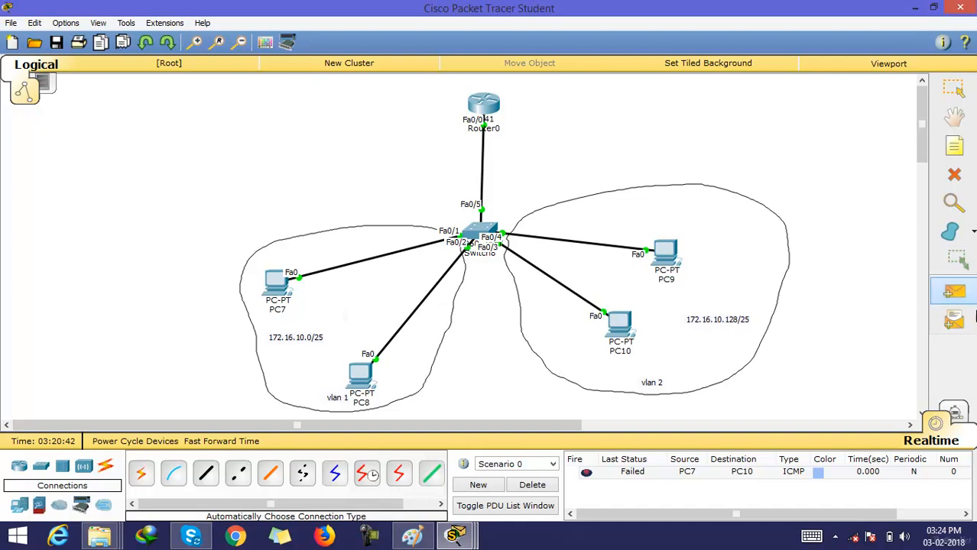
{"action": "left_click", "coordinate": [953, 89]}
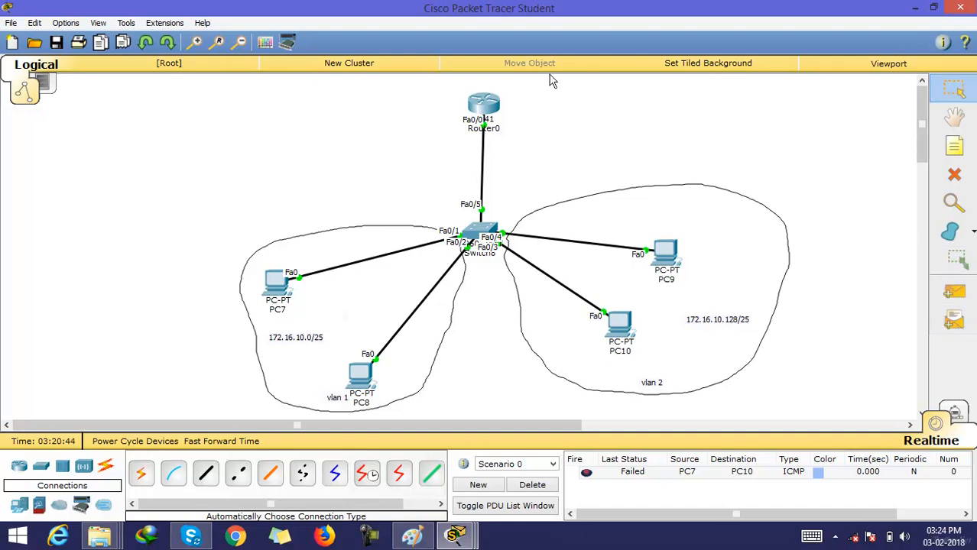
- List Router0's interface IP summary with do sh ip int br and check the address of FastEthernet0/0.1
{"action": "left_click", "coordinate": [486, 107]}
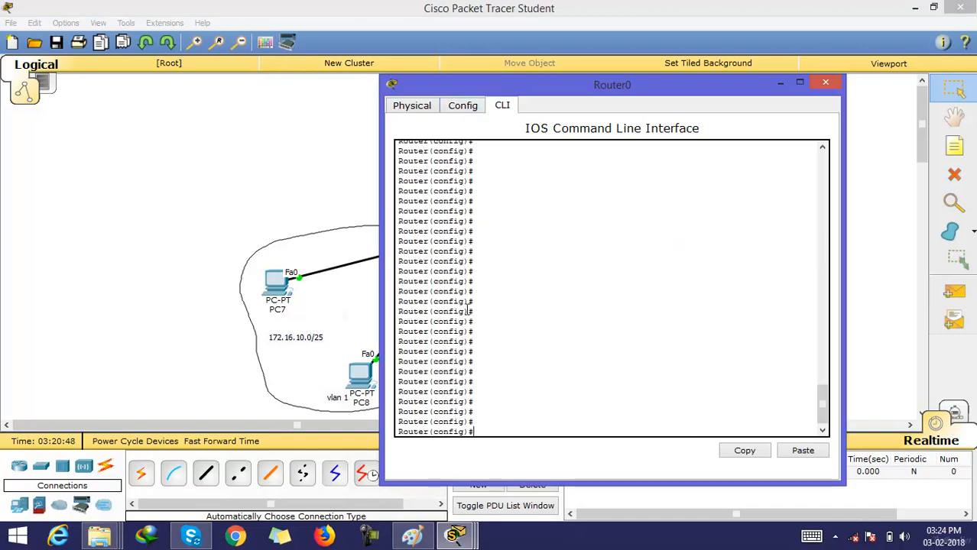
{"action": "type", "text": "sh"}
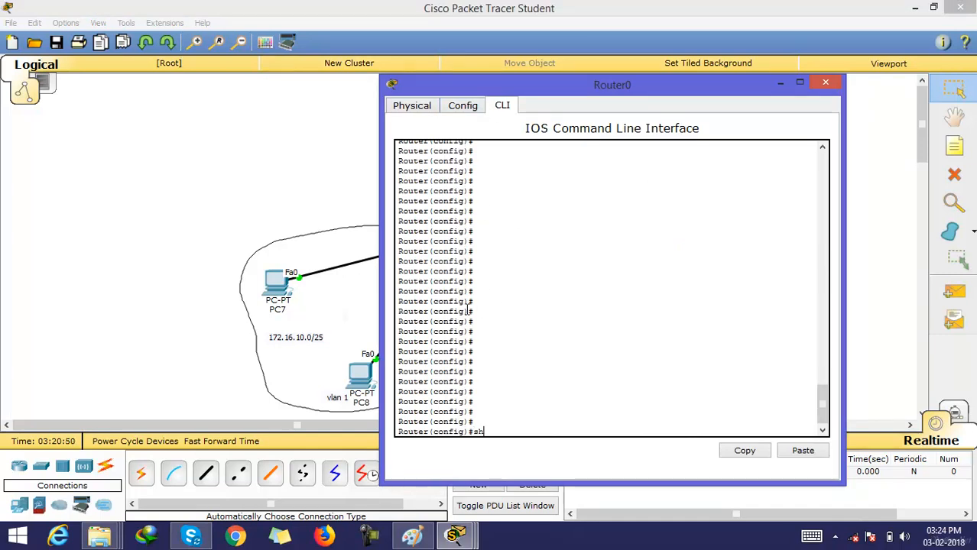
{"action": "type", "text": " ip int"}
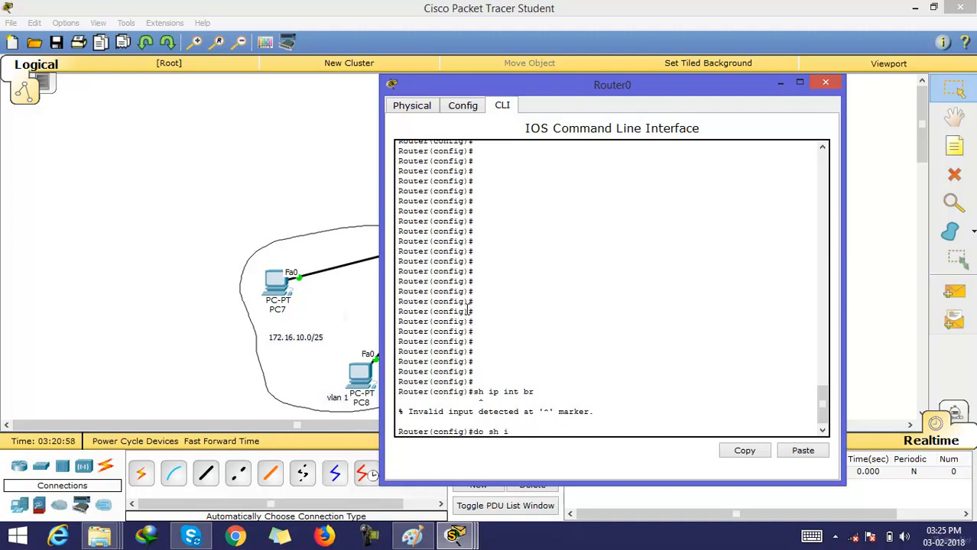
{"action": "type", "text": "r"}
{"action": "key", "text": "Return"}
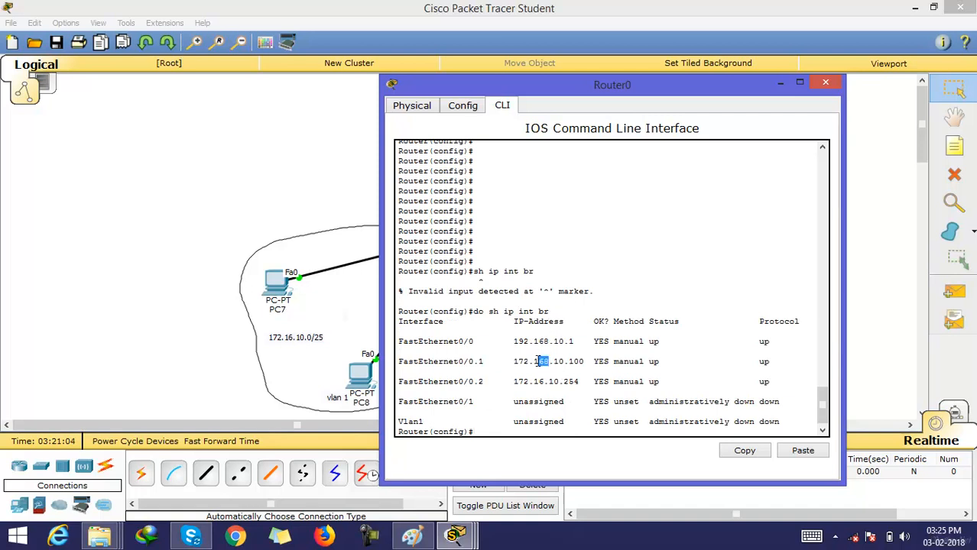
{"action": "left_click_drag", "start_coordinate": [533, 362], "coordinate": [594, 362]}
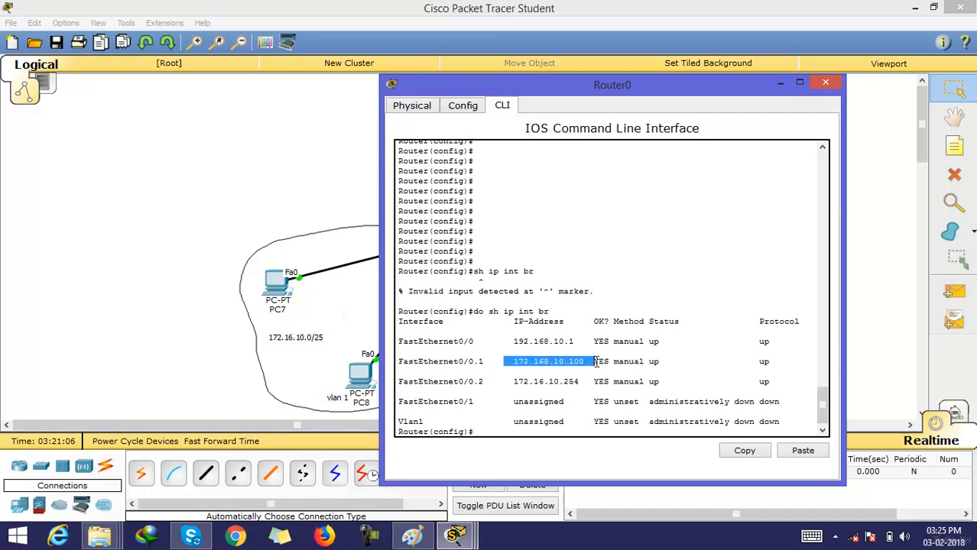
{"action": "left_click", "coordinate": [551, 362]}
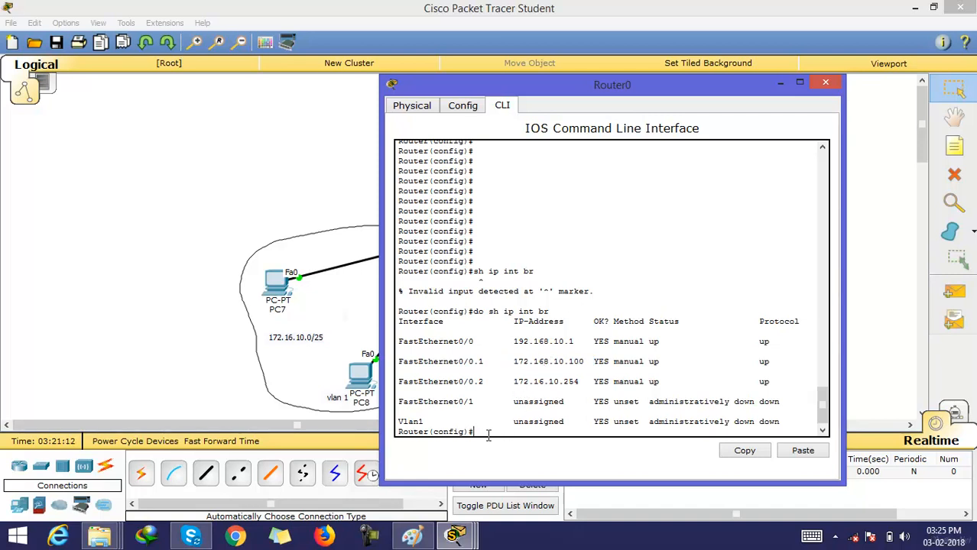
- Change the IP address of subinterface fa0/0.1 to 172.16.10.100 with mask 255.255.255.128
{"action": "type", "text": "int fa0/0.1"}
{"action": "key", "text": "Return"}
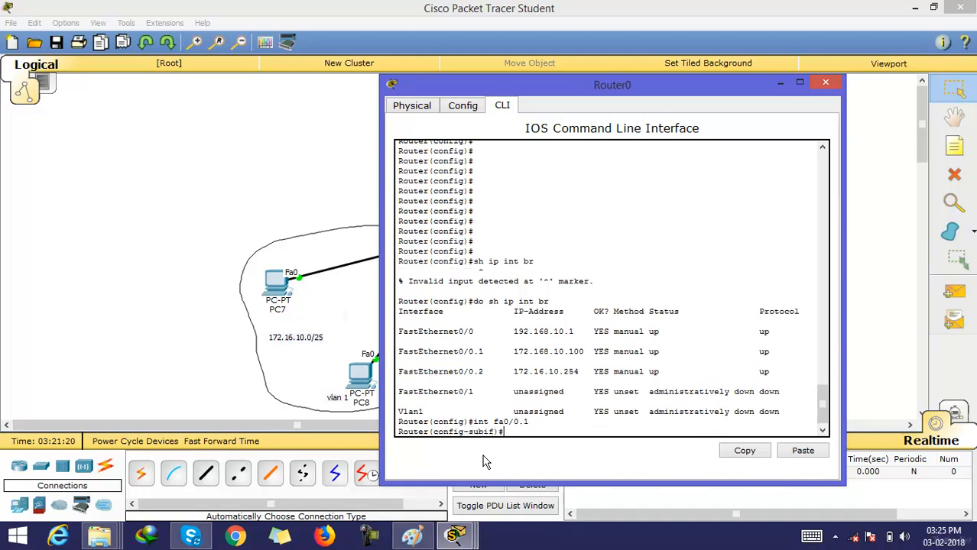
{"action": "key", "text": "Return"}
{"action": "key", "text": "Return"}
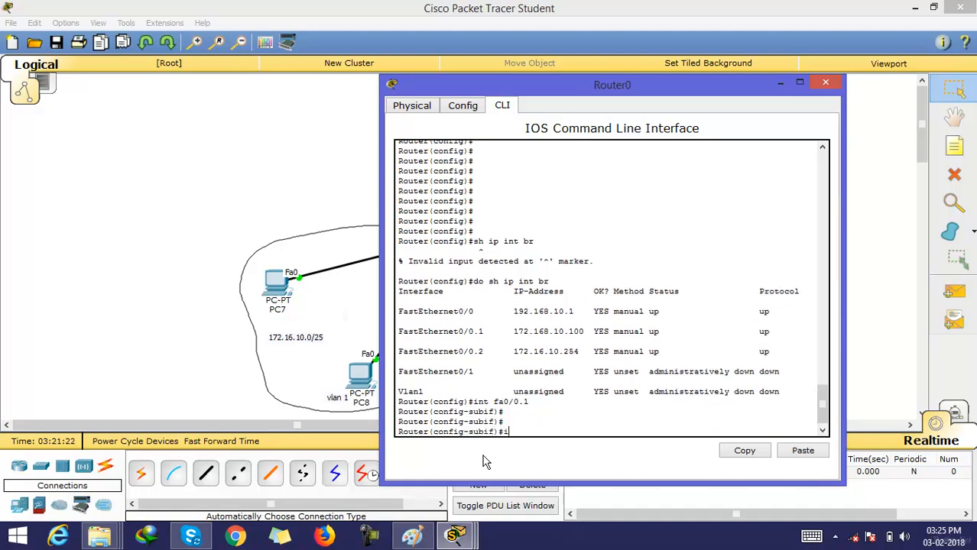
{"action": "type", "text": "ip add 1"}
{"action": "type", "text": ".255.255"}
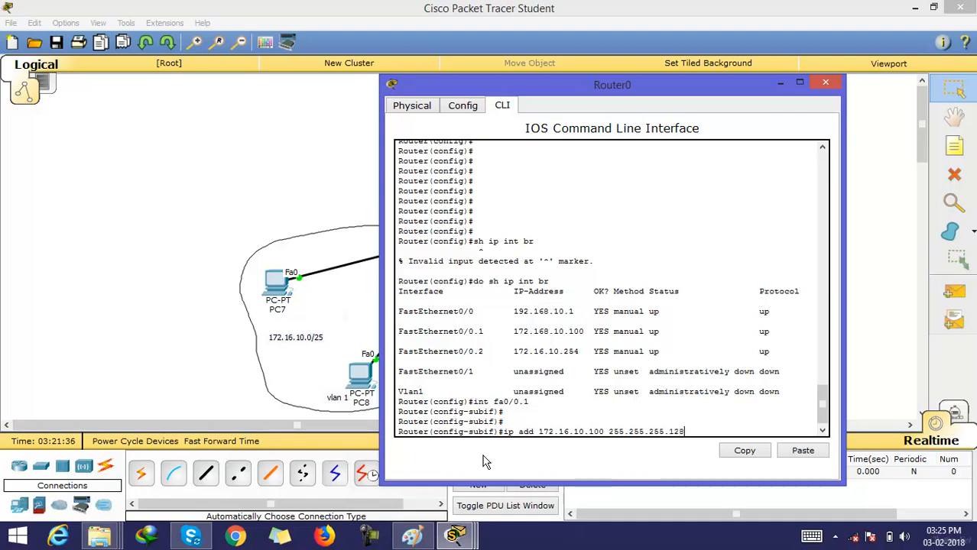
{"action": "type", "text": ".128"}
{"action": "key", "text": "Return"}
{"action": "key", "text": "Return"}
{"action": "key", "text": "Return"}
{"action": "key", "text": "Return"}
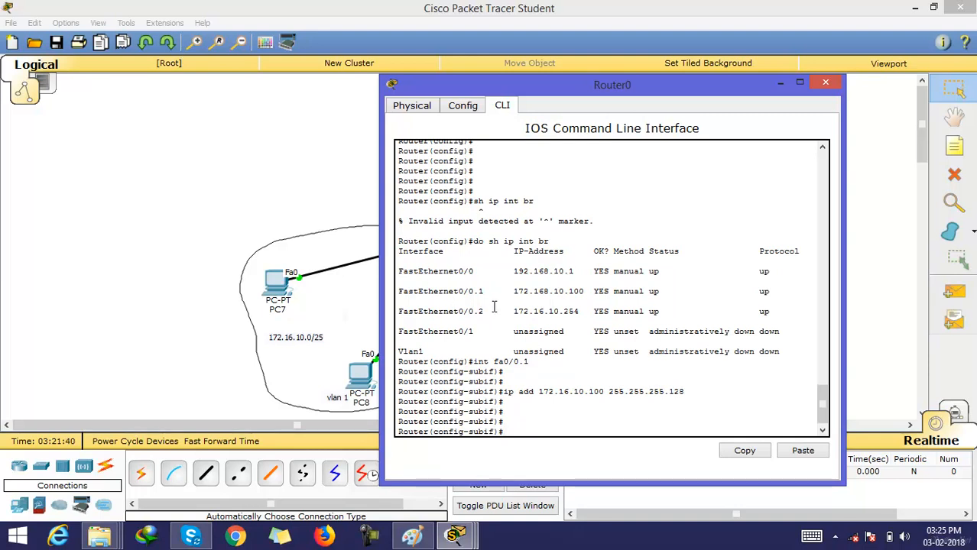
- Examine physical interface FastEthernet0/0 and its subinterfaces 0/0.1 and 0/0.2 in the interface summary
{"action": "left_click_drag", "start_coordinate": [496, 291], "coordinate": [399, 289]}
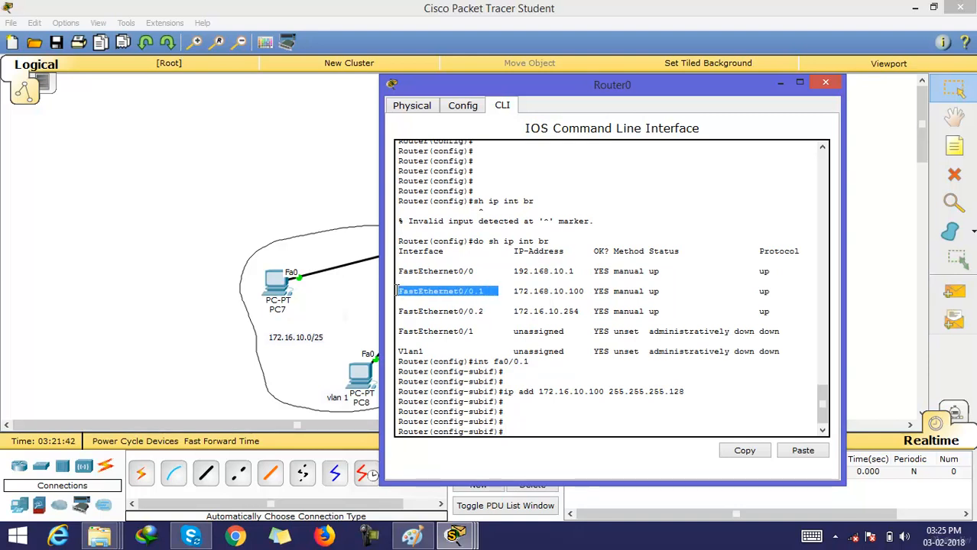
{"action": "left_click_drag", "start_coordinate": [487, 307], "coordinate": [397, 311]}
{"action": "left_click", "coordinate": [469, 270]}
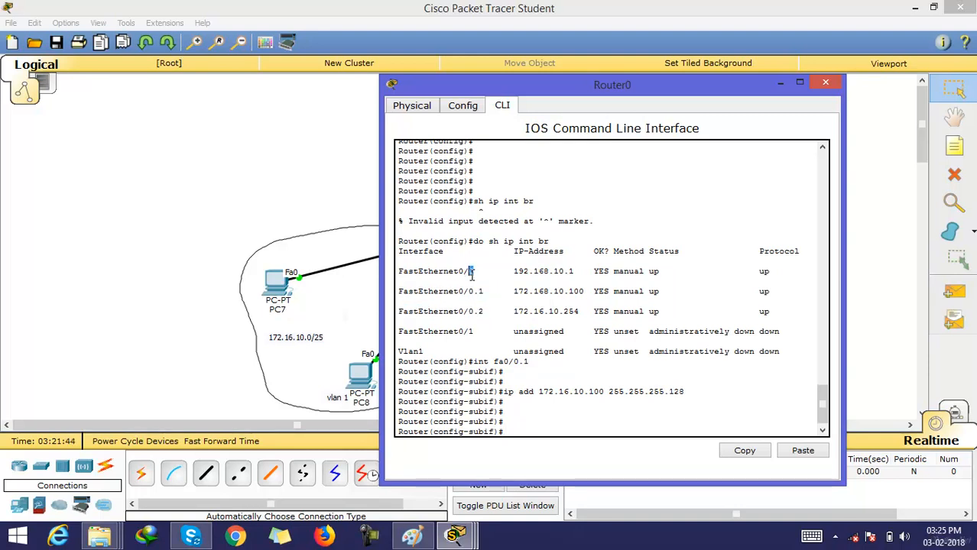
{"action": "left_click_drag", "start_coordinate": [484, 270], "coordinate": [423, 266]}
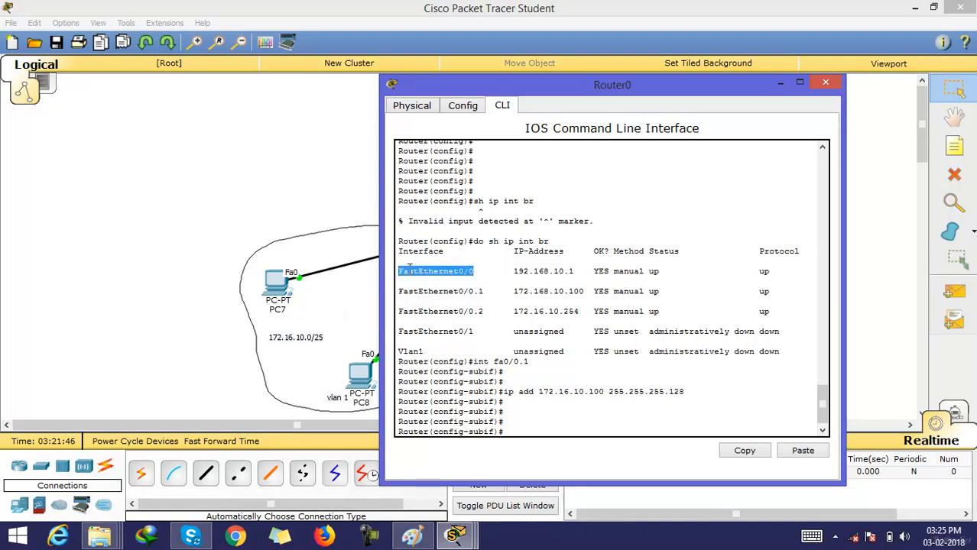
{"action": "left_click", "coordinate": [478, 272]}
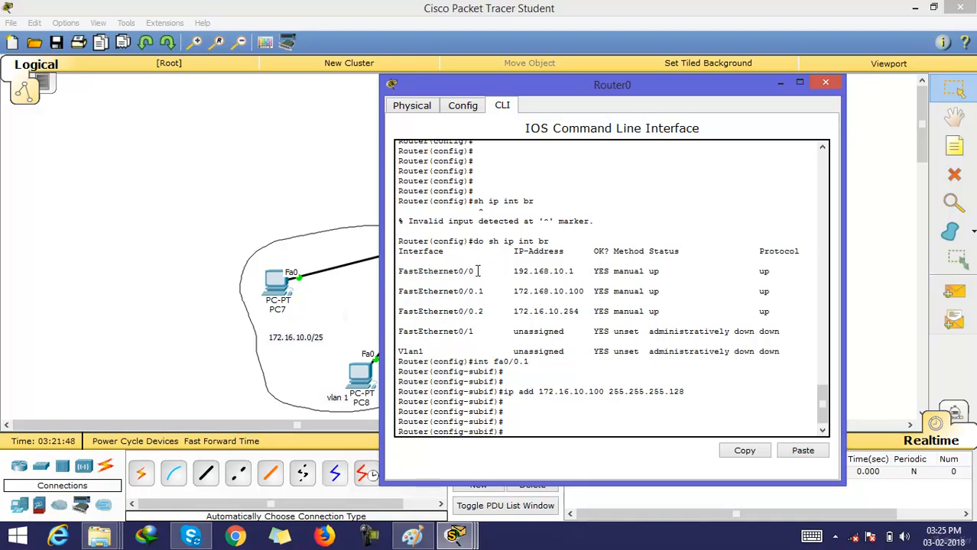
{"action": "left_click_drag", "start_coordinate": [480, 271], "coordinate": [400, 266]}
{"action": "left_click", "coordinate": [480, 272]}
{"action": "left_click_drag", "start_coordinate": [479, 272], "coordinate": [418, 266]}
{"action": "left_click_drag", "start_coordinate": [483, 289], "coordinate": [409, 286]}
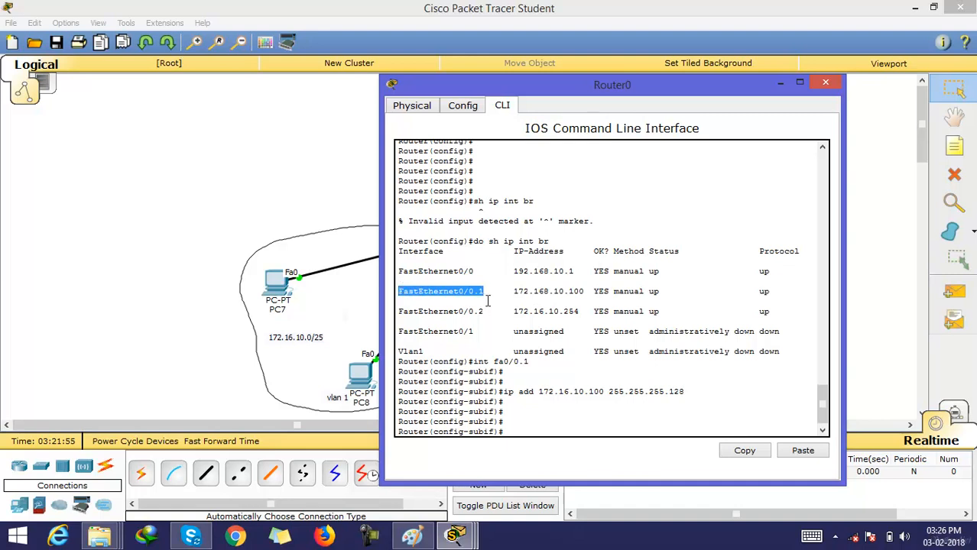
{"action": "left_click", "coordinate": [516, 426]}
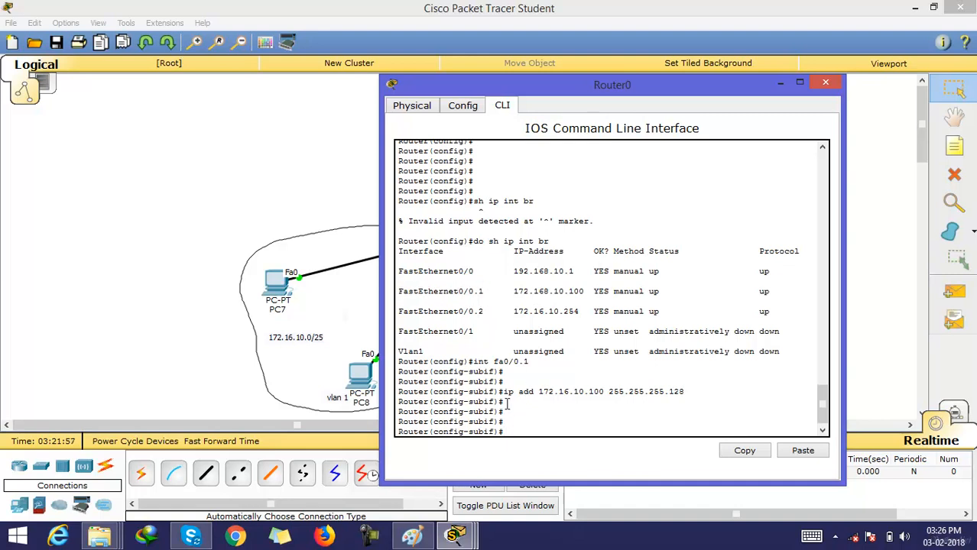
- Leave subinterface configuration on Router0 and return to privileged EXEC mode
{"action": "key", "text": "Up"}
{"action": "key", "text": "Up"}
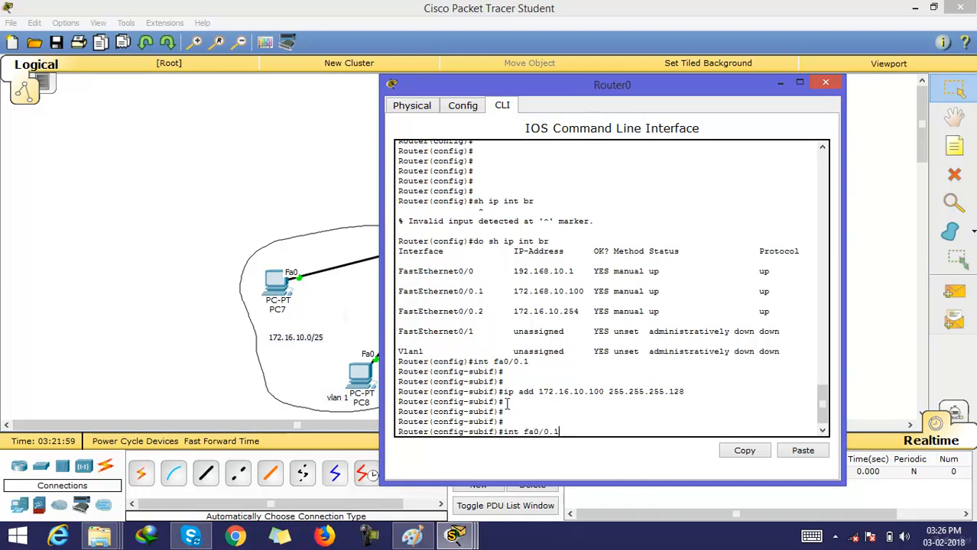
{"action": "key", "text": "Down"}
{"action": "key", "text": "Down"}
{"action": "key", "text": "ctrl+z"}
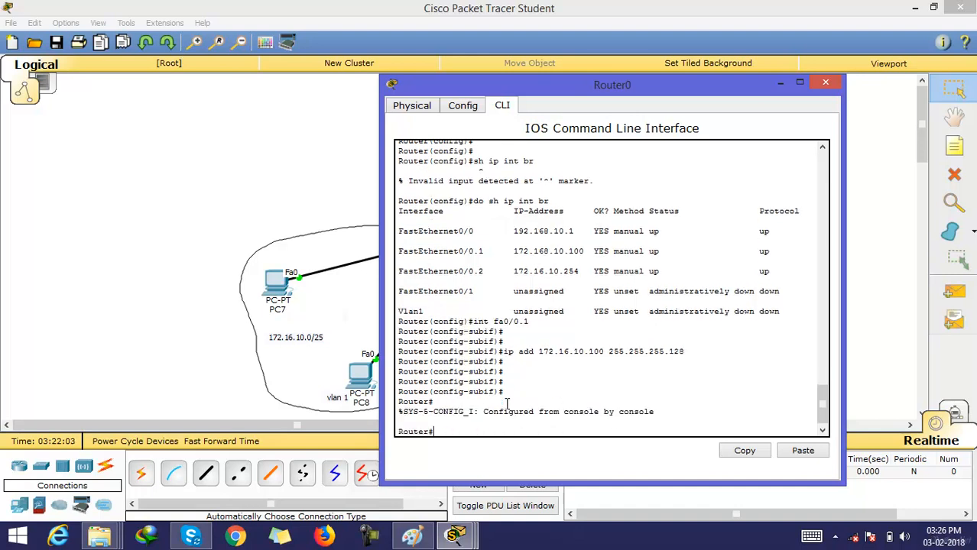
- List Router0's interface IP summary with sh ip int br to check the corrected FastEthernet0/0.1 address
{"action": "key", "text": "Return"}
{"action": "key", "text": "Return"}
{"action": "key", "text": "Return"}
{"action": "key", "text": "Return"}
{"action": "key", "text": "Return"}
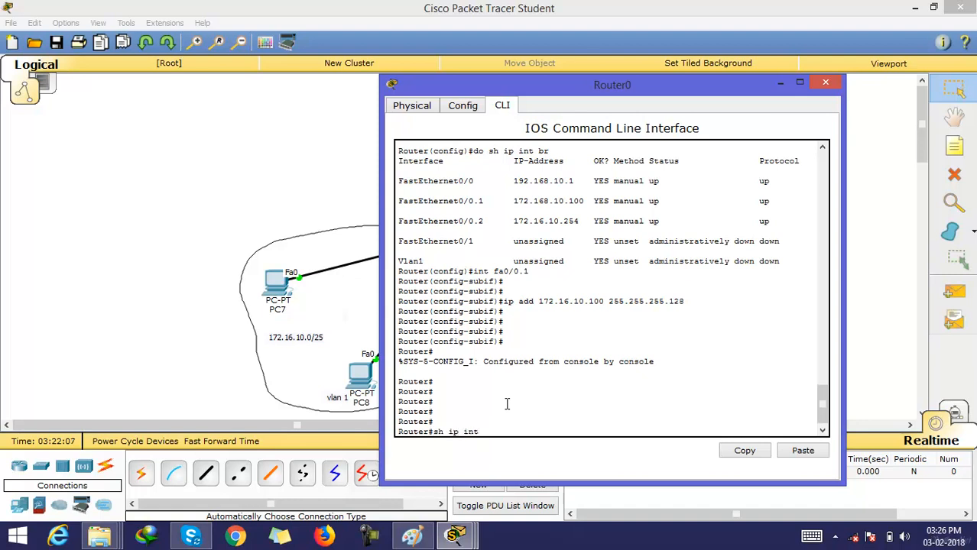
{"action": "type", "text": "sh ip int br"}
{"action": "key", "text": "Return"}
{"action": "key", "text": "Return"}
{"action": "key", "text": "Return"}
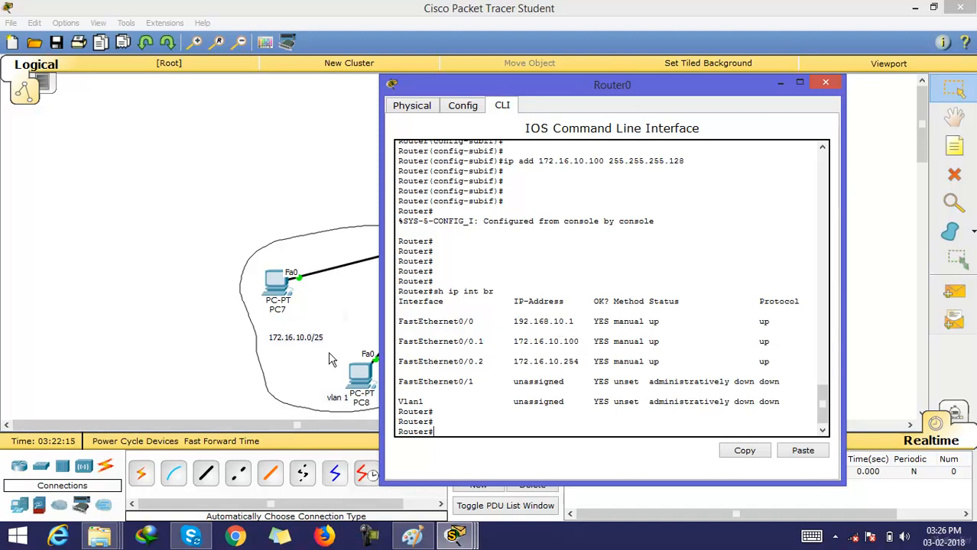
- Return to the topology and test connectivity within VLAN 1 by sending a simple PDU from PC7 to PC8
{"action": "left_click", "coordinate": [172, 288]}
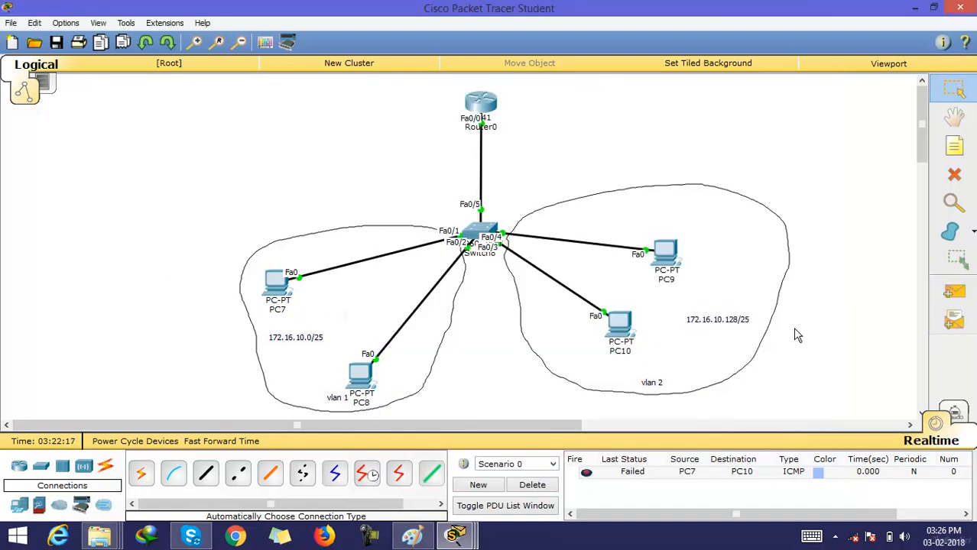
{"action": "left_click", "coordinate": [953, 292]}
{"action": "left_click", "coordinate": [285, 291]}
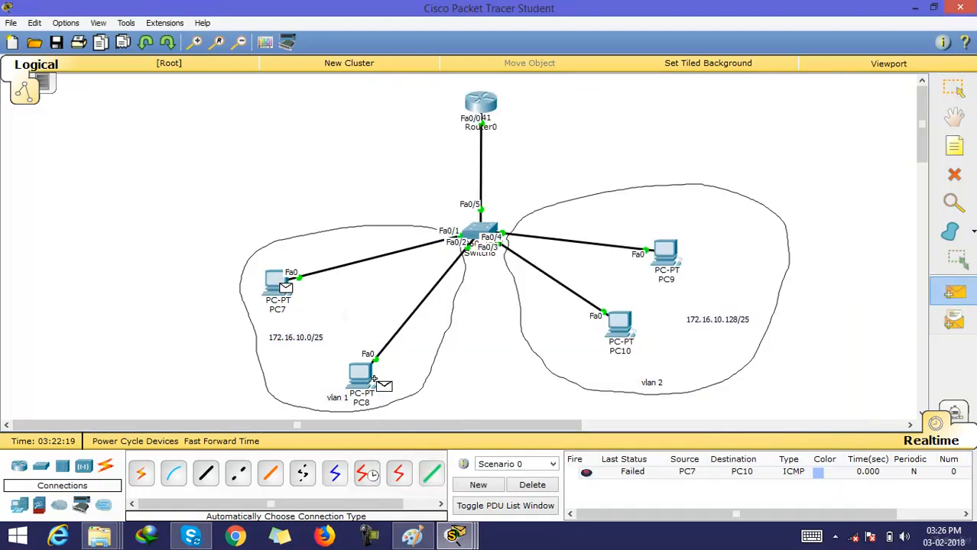
{"action": "left_click", "coordinate": [374, 380]}
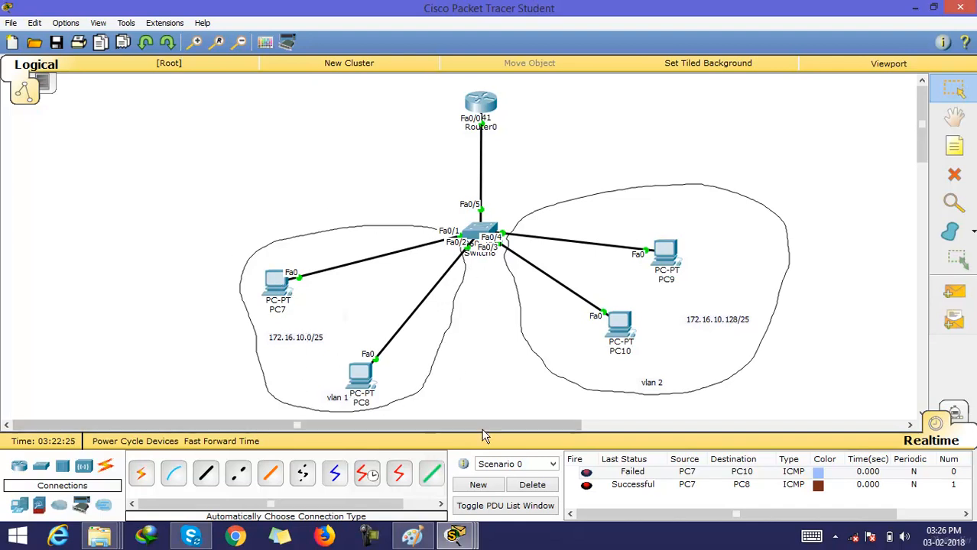
- Clear the PDU list and test inter-VLAN connectivity with a simple PDU from PC7 to PC10
{"action": "left_click", "coordinate": [533, 486]}
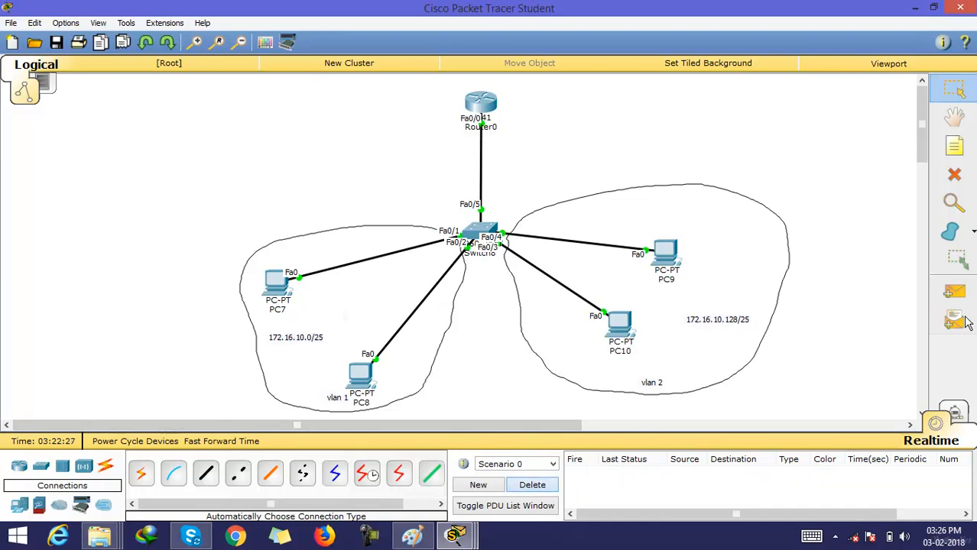
{"action": "left_click", "coordinate": [954, 293]}
{"action": "left_click", "coordinate": [281, 284]}
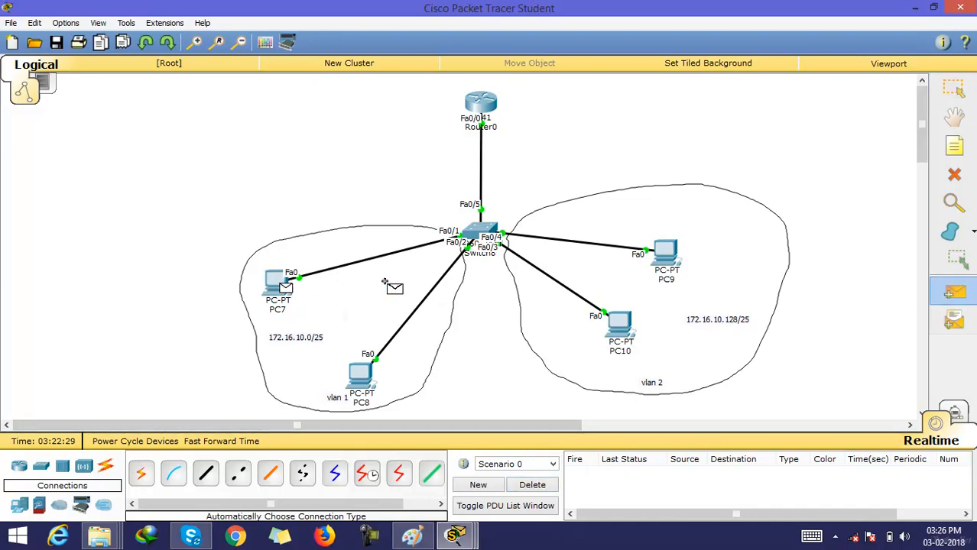
{"action": "left_click", "coordinate": [619, 332]}
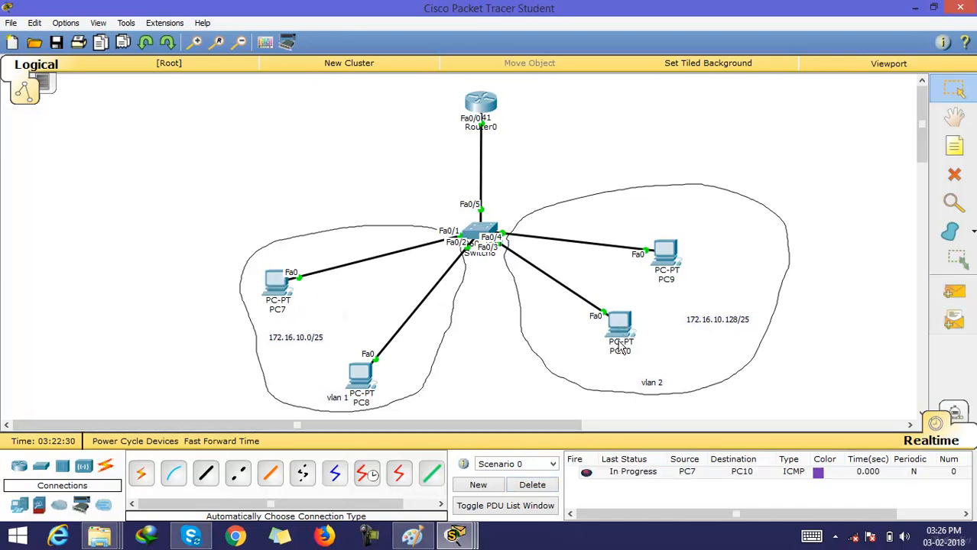
- Clear the PDU list again and send two more simple PDUs from PC7 to PC10
{"action": "left_click", "coordinate": [535, 486]}
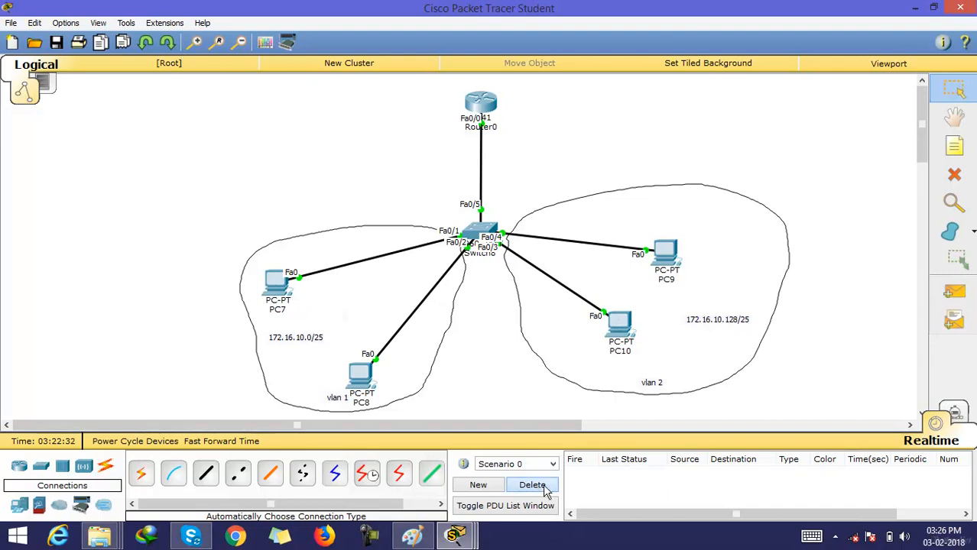
{"action": "left_click", "coordinate": [954, 293]}
{"action": "left_click", "coordinate": [277, 285]}
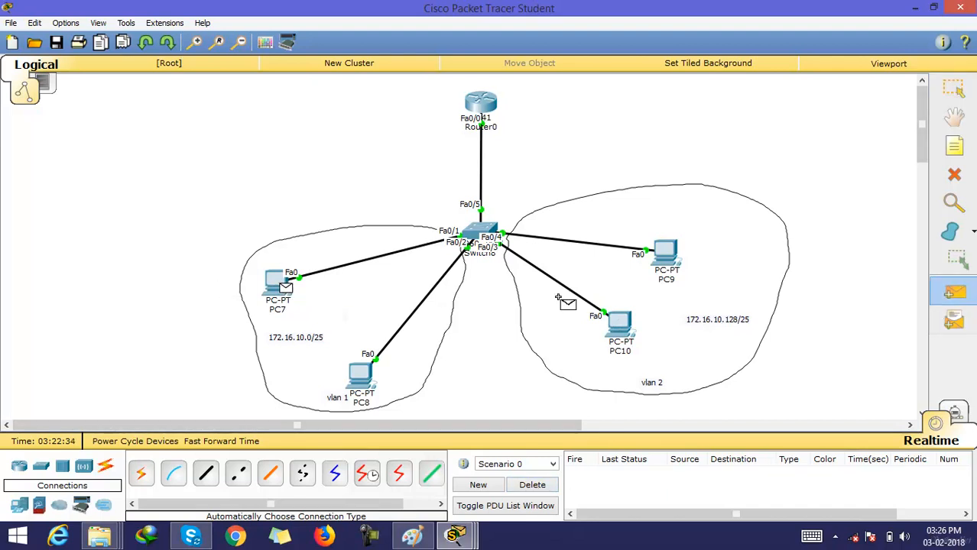
{"action": "left_click", "coordinate": [619, 327]}
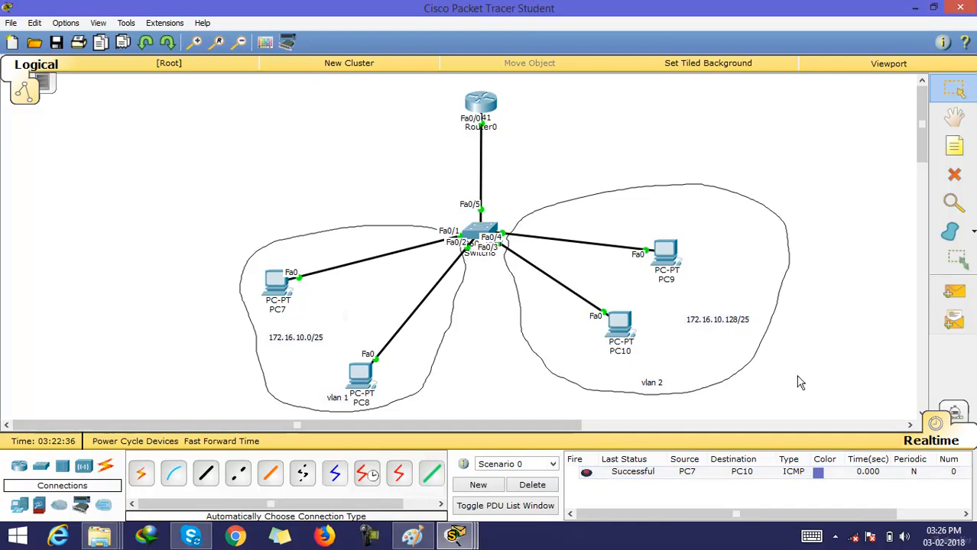
{"action": "left_click", "coordinate": [953, 293]}
{"action": "left_click", "coordinate": [275, 281]}
{"action": "left_click", "coordinate": [615, 332]}
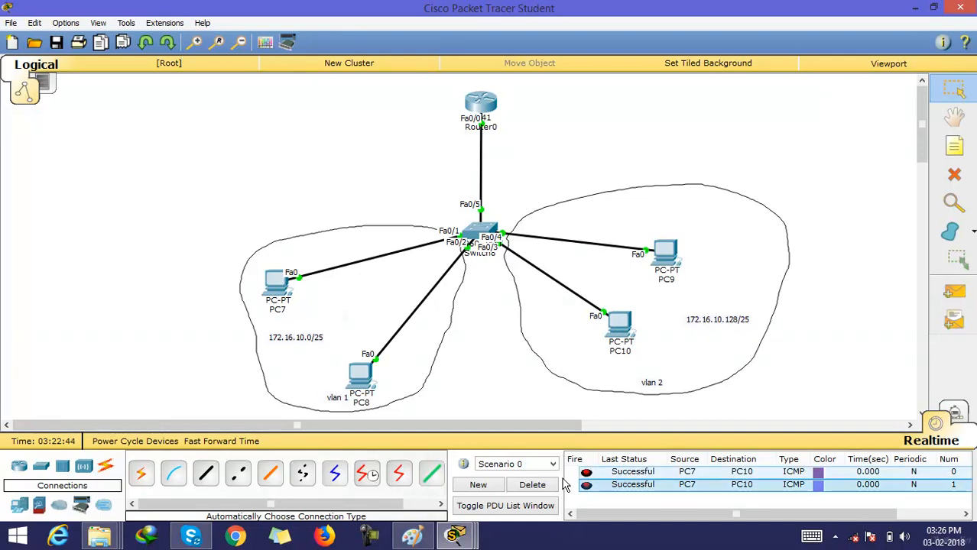
- Clear the PDU list and test inter-VLAN connectivity with a simple PDU from PC8 to PC10
{"action": "left_click", "coordinate": [533, 485]}
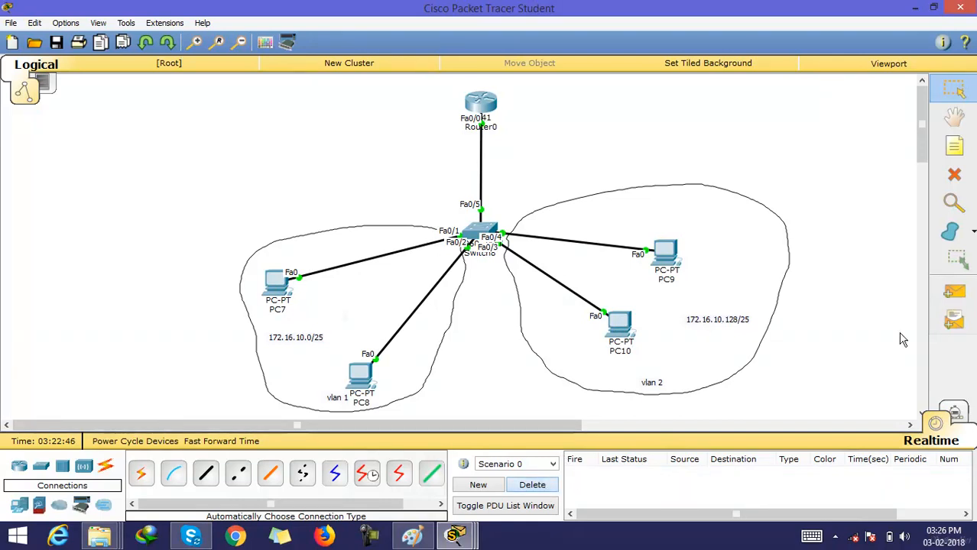
{"action": "left_click", "coordinate": [946, 300]}
{"action": "left_click", "coordinate": [364, 376]}
{"action": "left_click", "coordinate": [612, 327]}
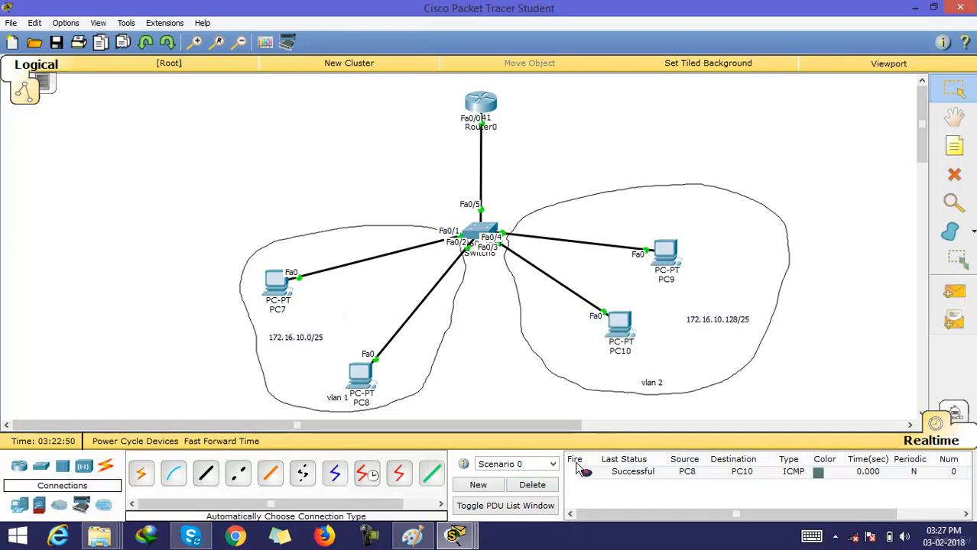
- Clear the PDU list and trace a simple PDU from PC7 to PC10 in Simulation mode using Auto Capture / Play
{"action": "left_click", "coordinate": [545, 489]}
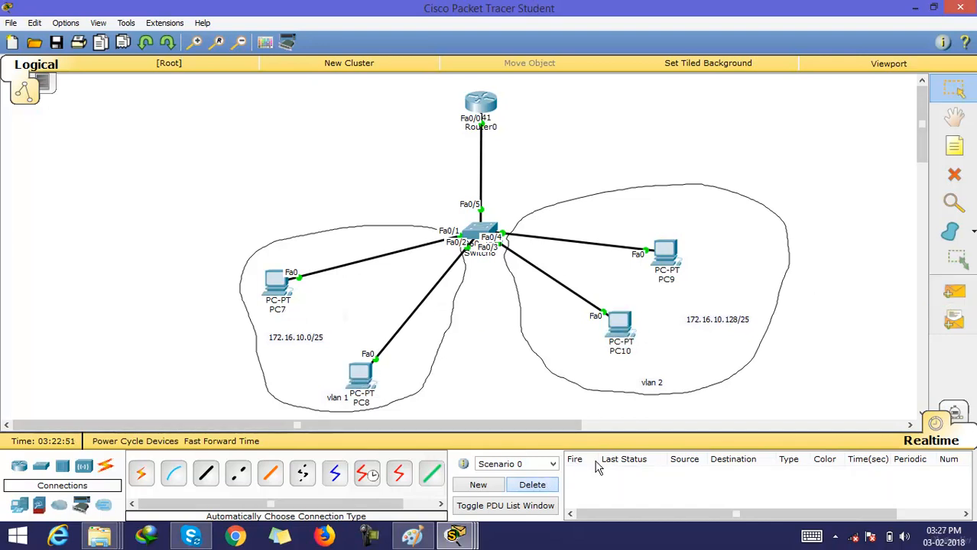
{"action": "left_click", "coordinate": [954, 415]}
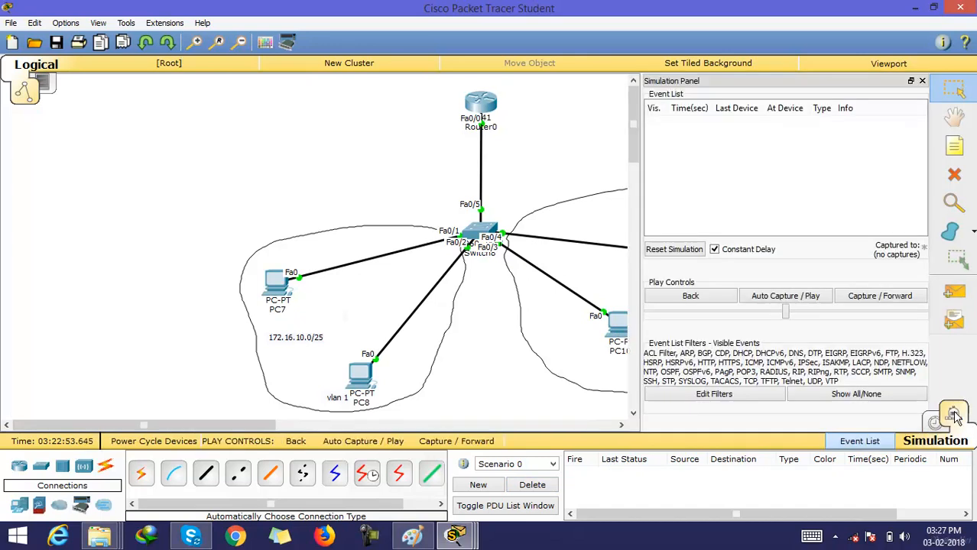
{"action": "left_click", "coordinate": [954, 292]}
{"action": "left_click", "coordinate": [281, 282]}
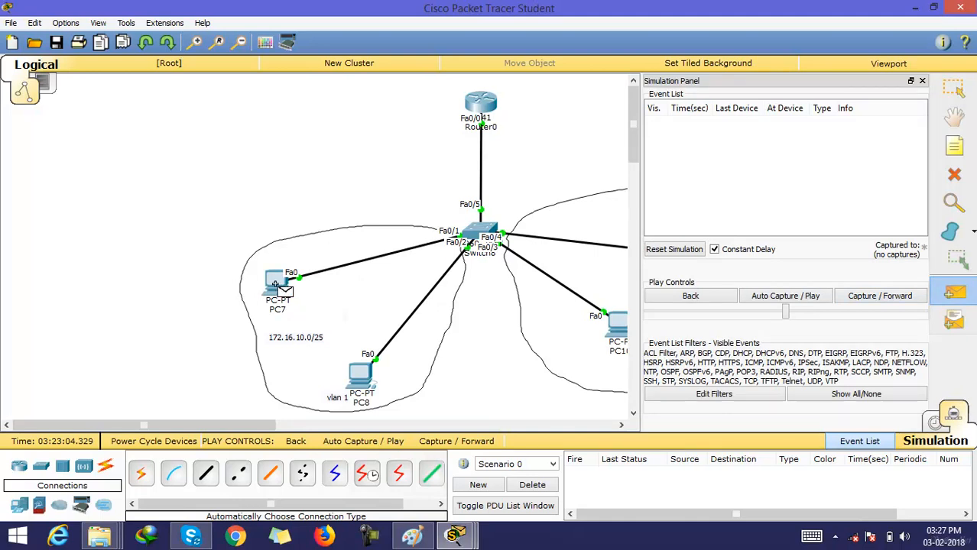
{"action": "left_click", "coordinate": [616, 325]}
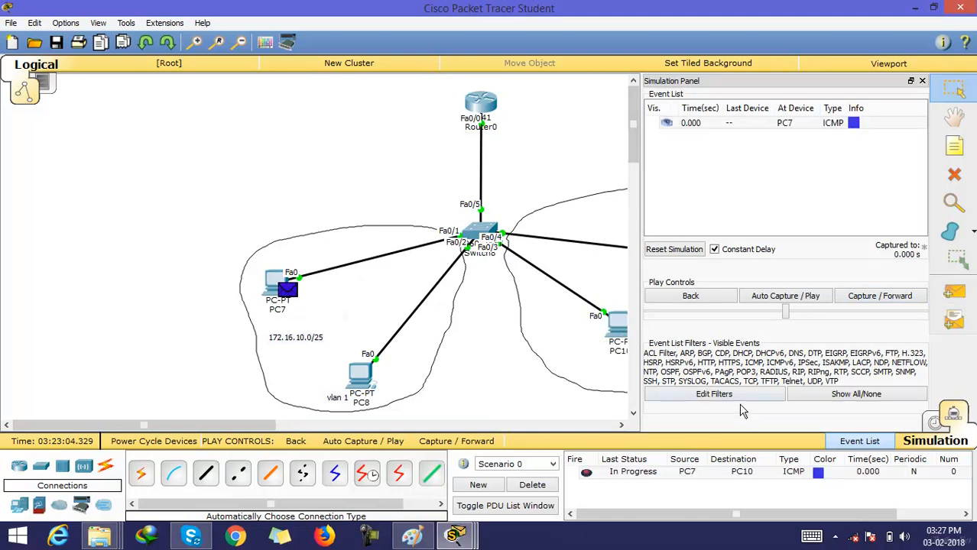
{"action": "left_click", "coordinate": [776, 299]}
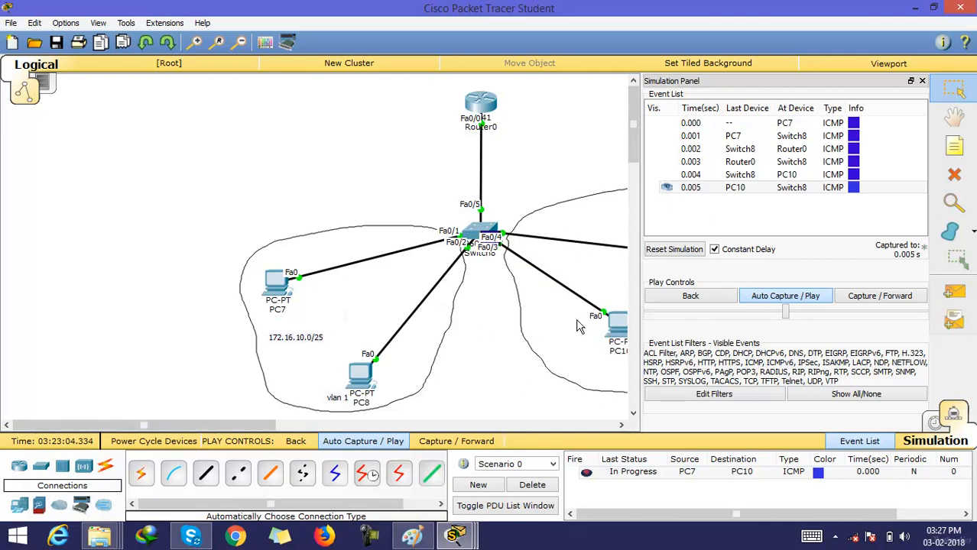
- Switch to Paint and sketch a router circle labelled R with a small port box on a blank canvas area
{"action": "mouse_move", "coordinate": [441, 535]}
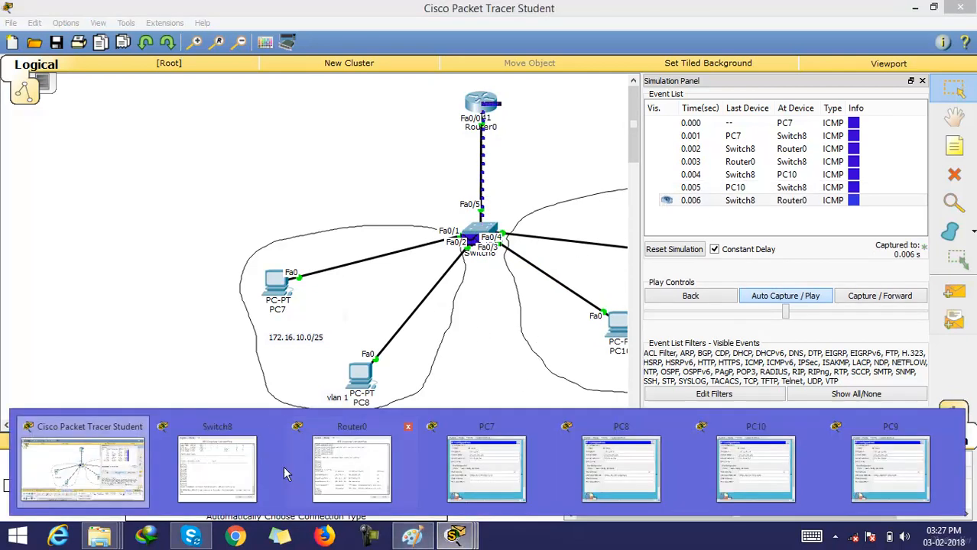
{"action": "left_click", "coordinate": [412, 535]}
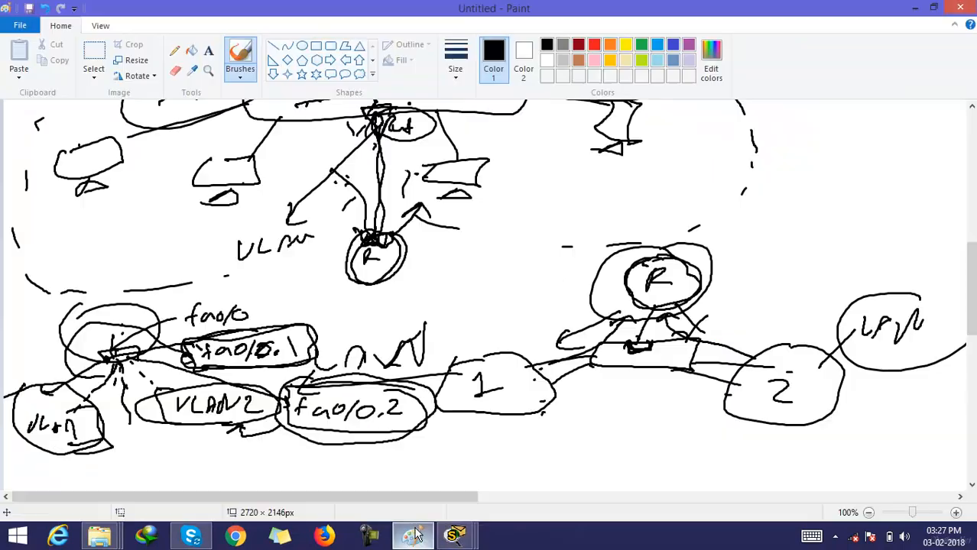
{"action": "left_click_drag", "start_coordinate": [972, 296], "coordinate": [960, 398]}
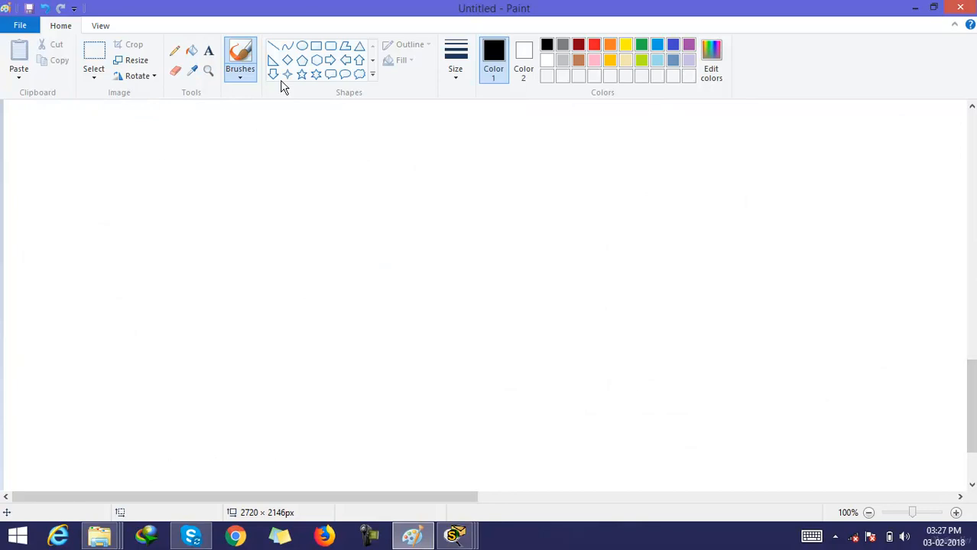
{"action": "mouse_move", "coordinate": [403, 128]}
{"action": "left_mouse_down"}
{"action": "mouse_move", "coordinate": [470, 132]}
{"action": "mouse_move", "coordinate": [392, 196]}
{"action": "mouse_move", "coordinate": [403, 127]}
{"action": "mouse_move", "coordinate": [425, 119]}
{"action": "left_mouse_up"}
{"action": "left_click_drag", "start_coordinate": [428, 162], "coordinate": [445, 157]}
{"action": "left_click_drag", "start_coordinate": [425, 204], "coordinate": [468, 214]}
{"action": "left_click_drag", "start_coordinate": [447, 175], "coordinate": [454, 186]}
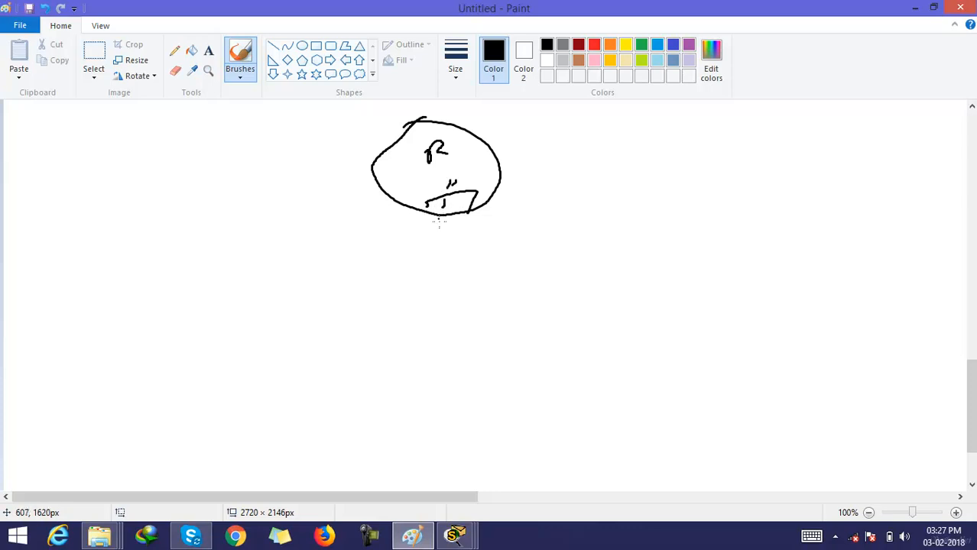
- Draw a dashed line below the router and a wide switch rectangle with a port box, linking it to the router's port
{"action": "left_click_drag", "start_coordinate": [438, 255], "coordinate": [439, 268]}
{"action": "left_click_drag", "start_coordinate": [440, 278], "coordinate": [428, 293]}
{"action": "left_click_drag", "start_coordinate": [431, 303], "coordinate": [433, 315]}
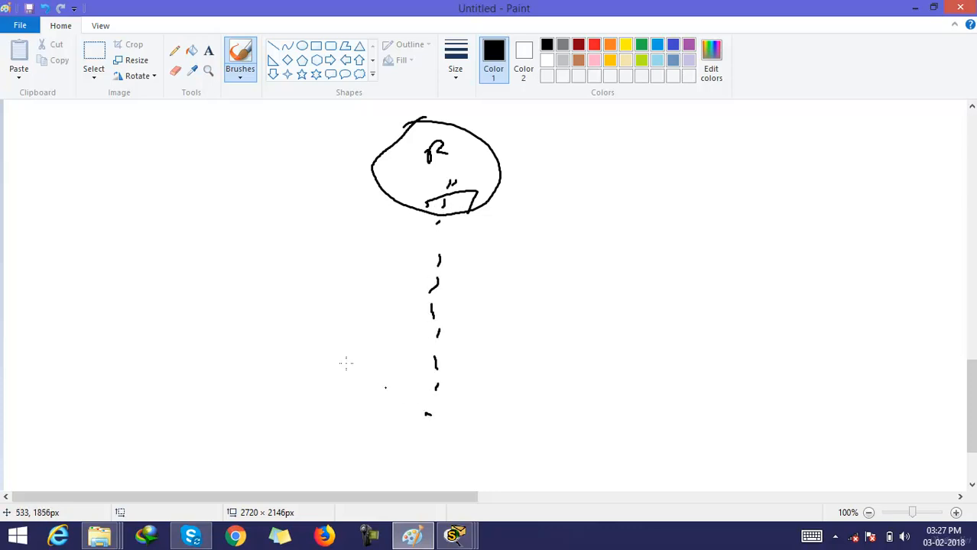
{"action": "mouse_move", "coordinate": [356, 317]}
{"action": "left_mouse_down"}
{"action": "mouse_move", "coordinate": [499, 314]}
{"action": "mouse_move", "coordinate": [530, 364]}
{"action": "mouse_move", "coordinate": [332, 348]}
{"action": "mouse_move", "coordinate": [364, 314]}
{"action": "left_mouse_up"}
{"action": "left_click_drag", "start_coordinate": [432, 306], "coordinate": [436, 340]}
{"action": "left_click_drag", "start_coordinate": [433, 358], "coordinate": [429, 374]}
{"action": "mouse_move", "coordinate": [414, 309]}
{"action": "left_mouse_down"}
{"action": "mouse_move", "coordinate": [431, 326]}
{"action": "mouse_move", "coordinate": [462, 315]}
{"action": "left_mouse_up"}
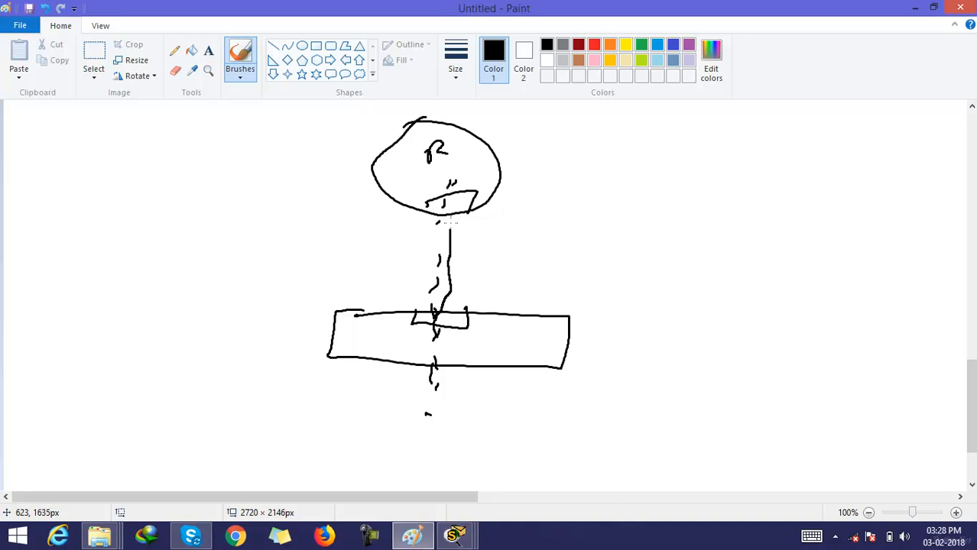
{"action": "mouse_move", "coordinate": [448, 258]}
{"action": "left_mouse_down"}
{"action": "mouse_move", "coordinate": [433, 314]}
{"action": "mouse_move", "coordinate": [451, 221]}
{"action": "mouse_move", "coordinate": [443, 218]}
{"action": "left_mouse_up"}
- Draw an arrow from the switch's uplink port, label it Trunk, and point it to a VLAN 1 and 2 note
{"action": "left_click_drag", "start_coordinate": [424, 326], "coordinate": [508, 251]}
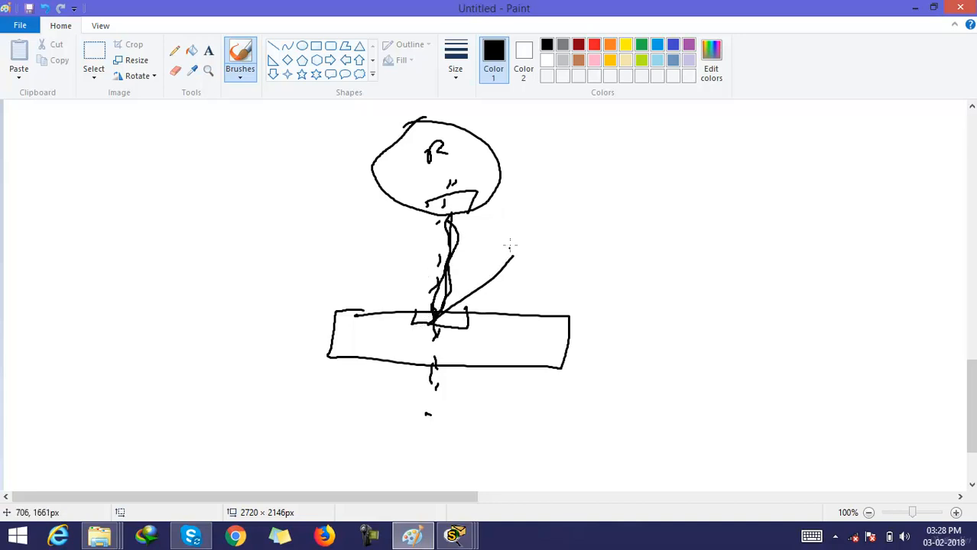
{"action": "mouse_move", "coordinate": [572, 239]}
{"action": "left_mouse_down"}
{"action": "mouse_move", "coordinate": [590, 231]}
{"action": "mouse_move", "coordinate": [601, 238]}
{"action": "left_mouse_up"}
{"action": "left_click_drag", "start_coordinate": [535, 246], "coordinate": [667, 233]}
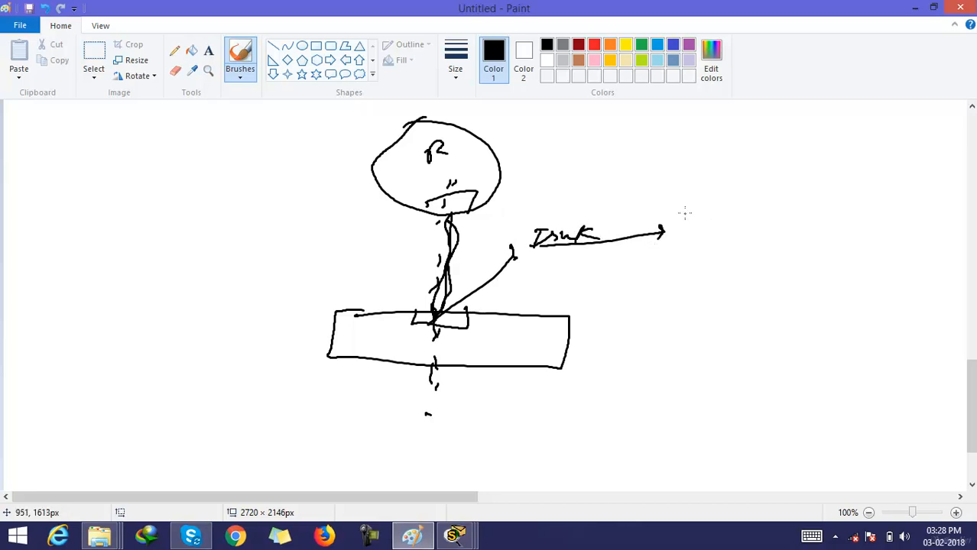
{"action": "left_click_drag", "start_coordinate": [684, 211], "coordinate": [747, 221]}
{"action": "mouse_move", "coordinate": [733, 215]}
{"action": "left_mouse_down"}
{"action": "mouse_move", "coordinate": [769, 222]}
{"action": "mouse_move", "coordinate": [787, 253]}
{"action": "left_mouse_up"}
{"action": "left_click_drag", "start_coordinate": [762, 213], "coordinate": [785, 227]}
- Sketch a PC connected to each side of the switch and label them VLAN1 and VLAN2
{"action": "left_click_drag", "start_coordinate": [353, 336], "coordinate": [267, 375]}
{"action": "mouse_move", "coordinate": [173, 370]}
{"action": "left_mouse_down"}
{"action": "mouse_move", "coordinate": [174, 396]}
{"action": "mouse_move", "coordinate": [177, 366]}
{"action": "left_mouse_up"}
{"action": "left_click_drag", "start_coordinate": [200, 385], "coordinate": [175, 405]}
{"action": "mouse_move", "coordinate": [562, 359]}
{"action": "left_mouse_down"}
{"action": "mouse_move", "coordinate": [673, 376]}
{"action": "mouse_move", "coordinate": [708, 408]}
{"action": "mouse_move", "coordinate": [694, 412]}
{"action": "left_mouse_up"}
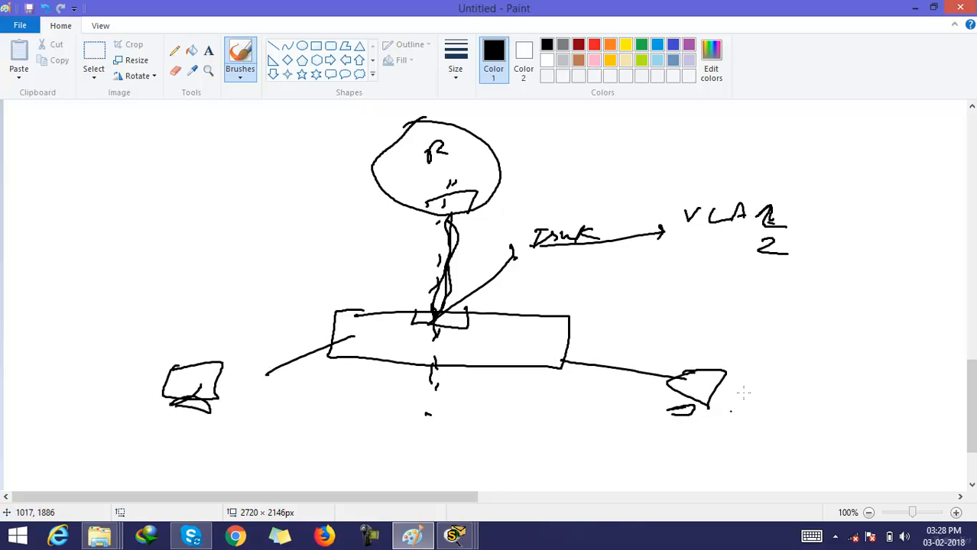
{"action": "mouse_move", "coordinate": [798, 386]}
{"action": "left_mouse_down"}
{"action": "mouse_move", "coordinate": [856, 402]}
{"action": "mouse_move", "coordinate": [888, 382]}
{"action": "mouse_move", "coordinate": [914, 406]}
{"action": "left_mouse_up"}
{"action": "mouse_move", "coordinate": [132, 435]}
{"action": "left_mouse_down"}
{"action": "mouse_move", "coordinate": [160, 429]}
{"action": "mouse_move", "coordinate": [191, 447]}
{"action": "left_mouse_up"}
{"action": "mouse_move", "coordinate": [193, 454]}
{"action": "left_mouse_down"}
{"action": "mouse_move", "coordinate": [199, 434]}
{"action": "mouse_move", "coordinate": [222, 447]}
{"action": "mouse_move", "coordinate": [251, 428]}
{"action": "mouse_move", "coordinate": [278, 439]}
{"action": "left_mouse_up"}
- Trace the packet path from the VLAN1 PC through its switch port to the trunk port, emphasizing both ports
{"action": "left_click_drag", "start_coordinate": [240, 380], "coordinate": [355, 337]}
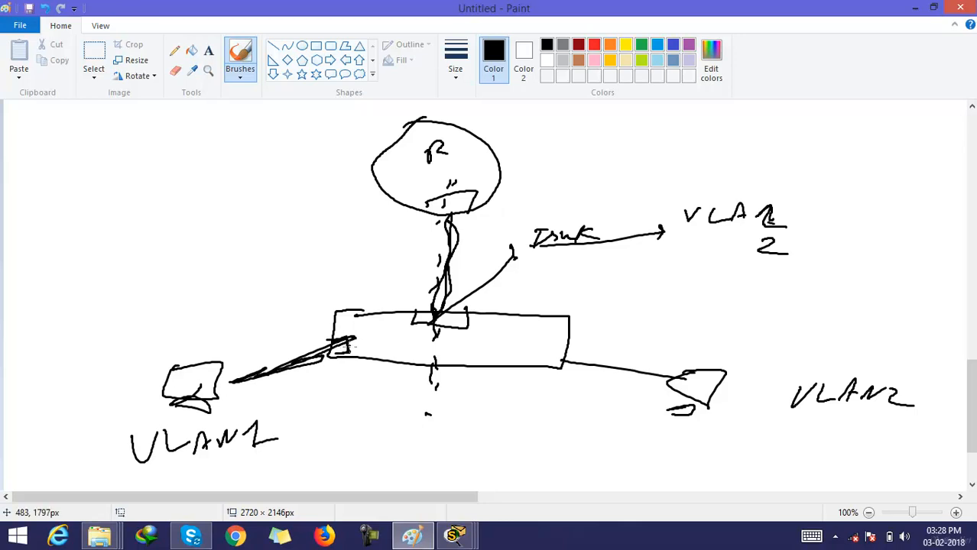
{"action": "mouse_move", "coordinate": [346, 350]}
{"action": "left_mouse_down"}
{"action": "mouse_move", "coordinate": [329, 344]}
{"action": "mouse_move", "coordinate": [358, 345]}
{"action": "left_mouse_up"}
{"action": "mouse_move", "coordinate": [409, 312]}
{"action": "left_mouse_down"}
{"action": "mouse_move", "coordinate": [436, 331]}
{"action": "mouse_move", "coordinate": [462, 310]}
{"action": "mouse_move", "coordinate": [411, 317]}
{"action": "mouse_move", "coordinate": [438, 329]}
{"action": "mouse_move", "coordinate": [463, 311]}
{"action": "left_mouse_up"}
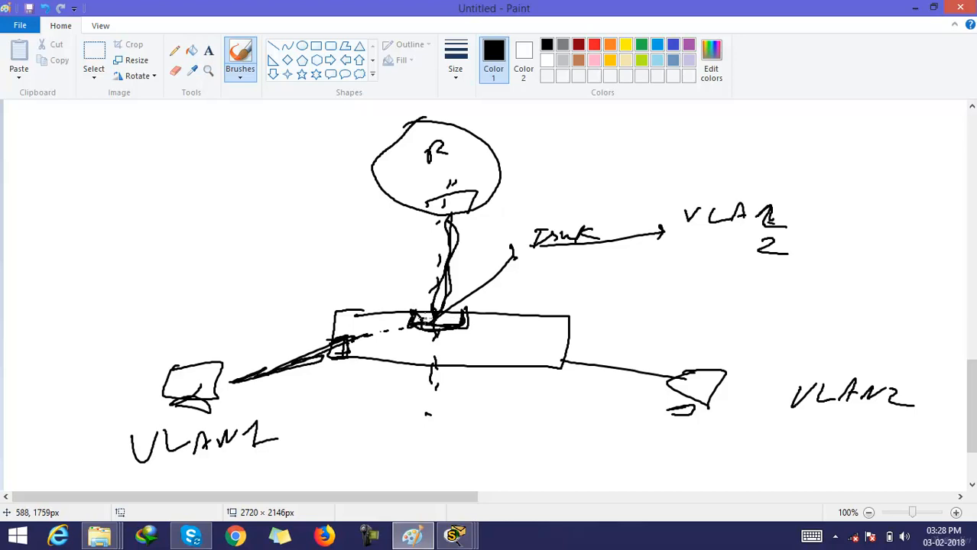
- Trace the path up to the router, add a circled note beside it, and trace the return to the trunk port
{"action": "mouse_move", "coordinate": [430, 275]}
{"action": "left_mouse_down"}
{"action": "mouse_move", "coordinate": [418, 214]}
{"action": "mouse_move", "coordinate": [447, 186]}
{"action": "mouse_move", "coordinate": [435, 212]}
{"action": "mouse_move", "coordinate": [425, 206]}
{"action": "mouse_move", "coordinate": [454, 217]}
{"action": "mouse_move", "coordinate": [417, 211]}
{"action": "mouse_move", "coordinate": [560, 139]}
{"action": "mouse_move", "coordinate": [539, 150]}
{"action": "mouse_move", "coordinate": [655, 137]}
{"action": "left_mouse_up"}
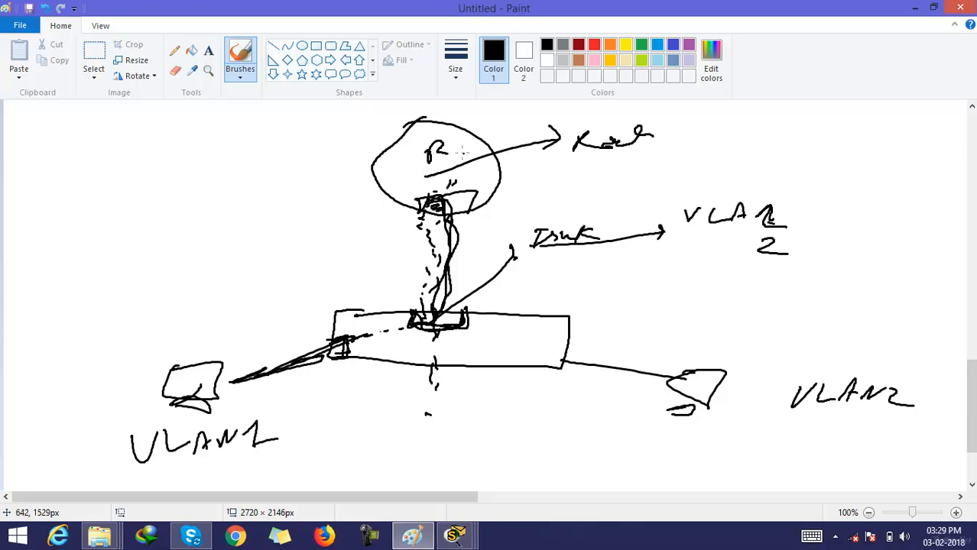
{"action": "mouse_move", "coordinate": [559, 151]}
{"action": "left_mouse_down"}
{"action": "mouse_move", "coordinate": [589, 129]}
{"action": "mouse_move", "coordinate": [554, 158]}
{"action": "left_mouse_up"}
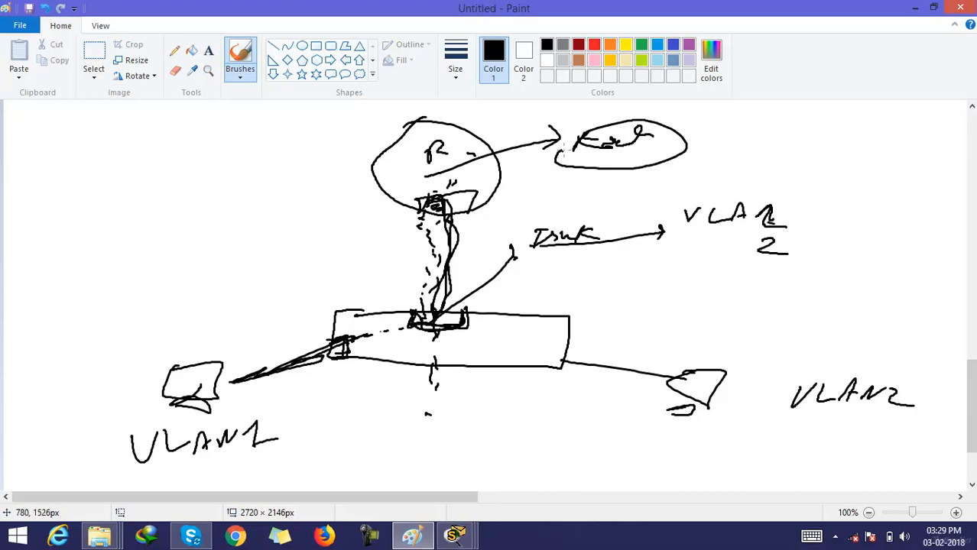
{"action": "left_click_drag", "start_coordinate": [469, 160], "coordinate": [443, 324]}
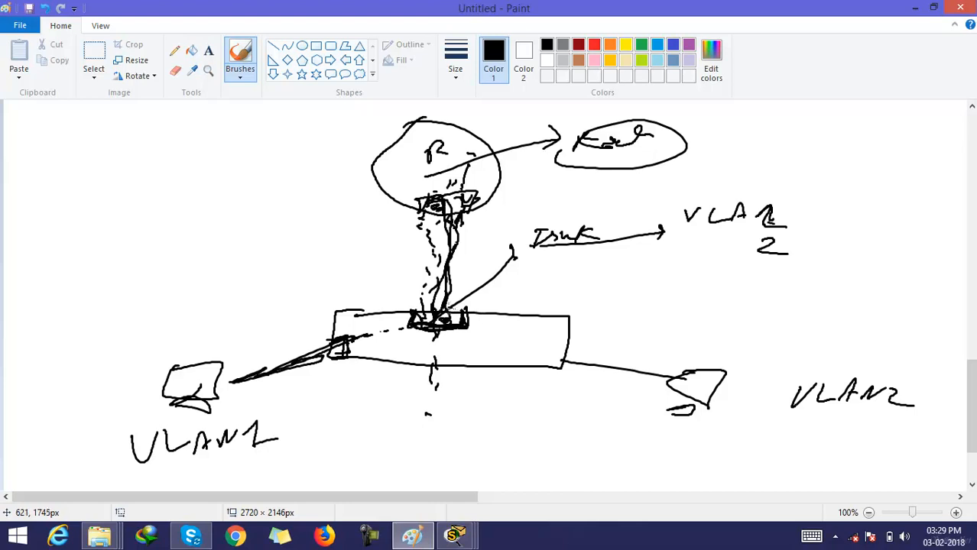
- Draw an arrow from the switch's trunk port toward the VLAN2 PC and enclose the whole diagram in a freehand outline
{"action": "left_click_drag", "start_coordinate": [448, 319], "coordinate": [630, 364]}
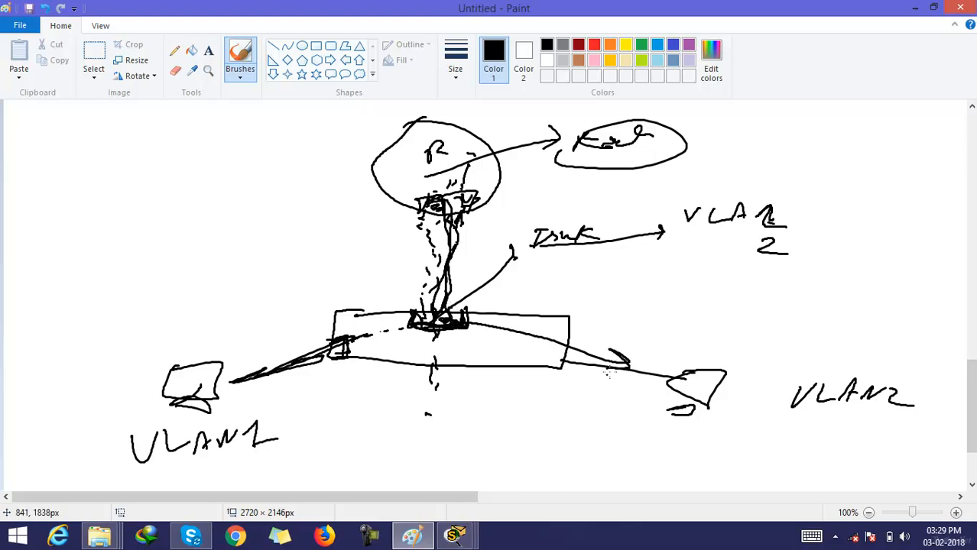
{"action": "mouse_move", "coordinate": [233, 188]}
{"action": "left_mouse_down"}
{"action": "mouse_move", "coordinate": [425, 134]}
{"action": "mouse_move", "coordinate": [672, 127]}
{"action": "mouse_move", "coordinate": [893, 256]}
{"action": "mouse_move", "coordinate": [913, 436]}
{"action": "mouse_move", "coordinate": [730, 457]}
{"action": "mouse_move", "coordinate": [448, 419]}
{"action": "mouse_move", "coordinate": [214, 460]}
{"action": "mouse_move", "coordinate": [79, 358]}
{"action": "left_mouse_up"}
{"action": "mouse_move", "coordinate": [96, 318]}
{"action": "left_mouse_down"}
{"action": "mouse_move", "coordinate": [223, 188]}
{"action": "mouse_move", "coordinate": [260, 180]}
{"action": "left_mouse_up"}
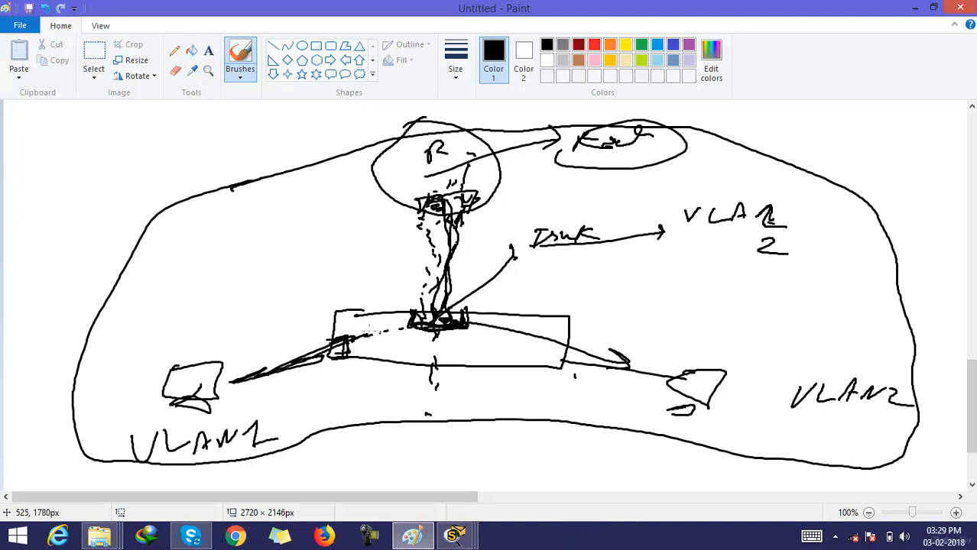
- Handwrite the caption "Routing on stick" below the diagram and underline it
{"action": "mouse_move", "coordinate": [315, 447]}
{"action": "left_mouse_down"}
{"action": "mouse_move", "coordinate": [370, 465]}
{"action": "mouse_move", "coordinate": [512, 445]}
{"action": "mouse_move", "coordinate": [541, 458]}
{"action": "mouse_move", "coordinate": [587, 459]}
{"action": "mouse_move", "coordinate": [544, 476]}
{"action": "left_mouse_up"}
{"action": "mouse_move", "coordinate": [565, 437]}
{"action": "left_mouse_down"}
{"action": "mouse_move", "coordinate": [551, 452]}
{"action": "mouse_move", "coordinate": [581, 464]}
{"action": "left_mouse_up"}
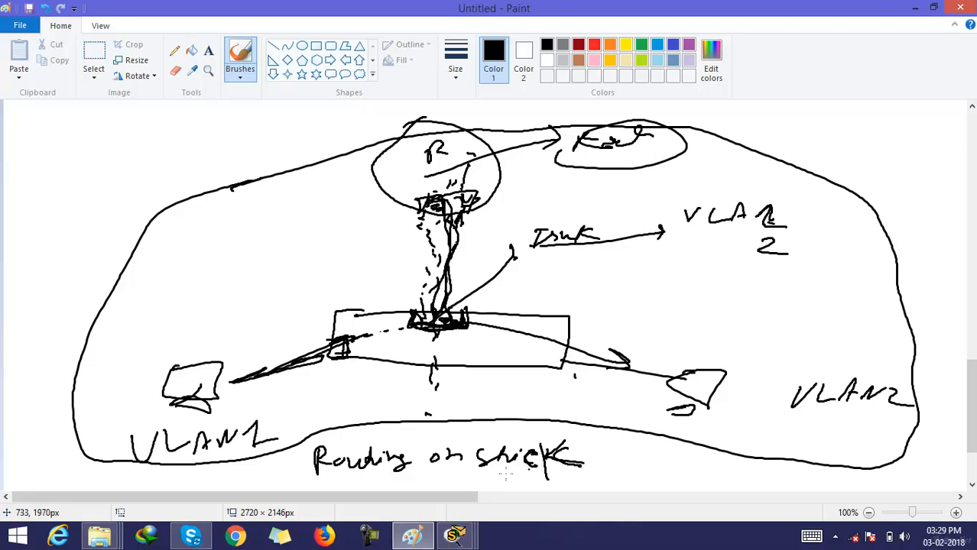
{"action": "left_click_drag", "start_coordinate": [280, 484], "coordinate": [630, 484]}
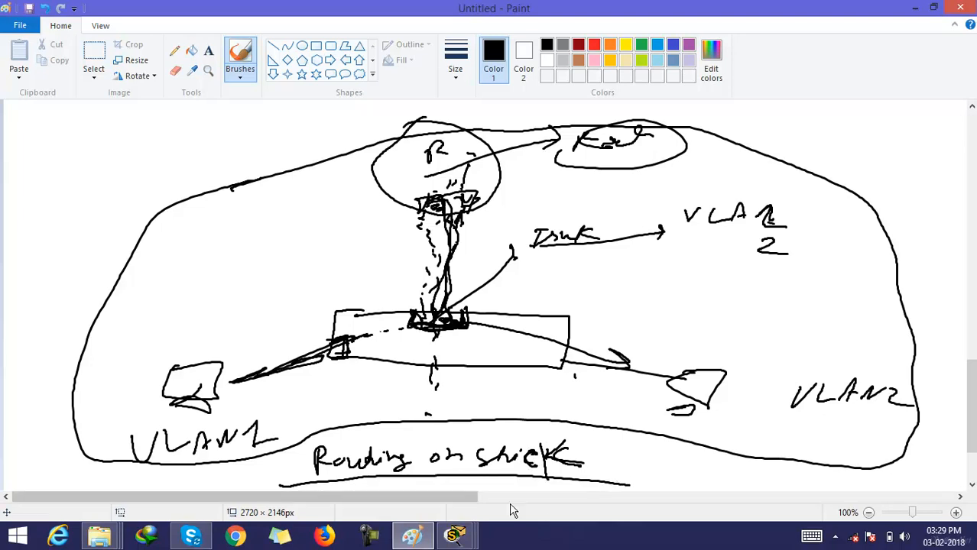
- Switch to the Cisco Packet Tracer topology, return it to Realtime mode, and delete Scenario 0 with its PC7-to-PC10 test
{"action": "left_click", "coordinate": [458, 535]}
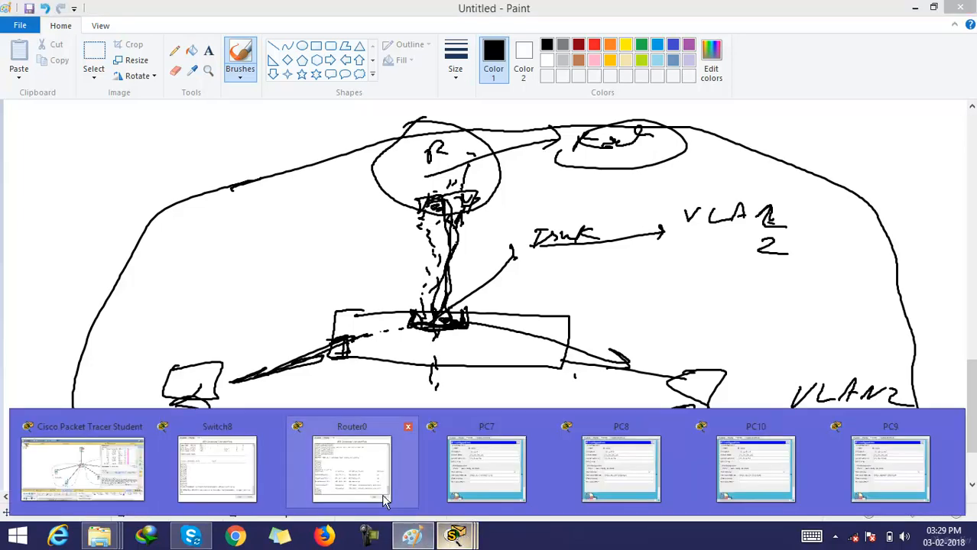
{"action": "left_click", "coordinate": [123, 480]}
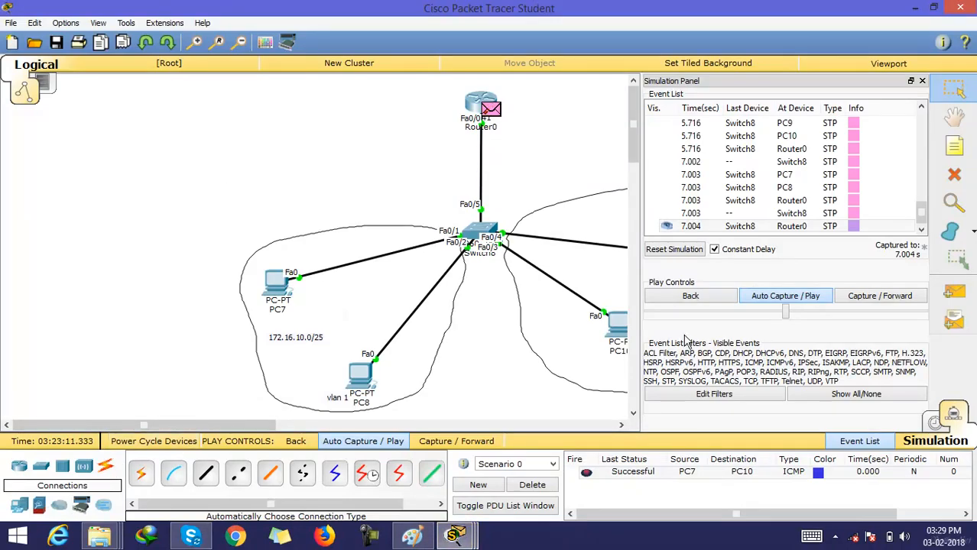
{"action": "left_click", "coordinate": [935, 425]}
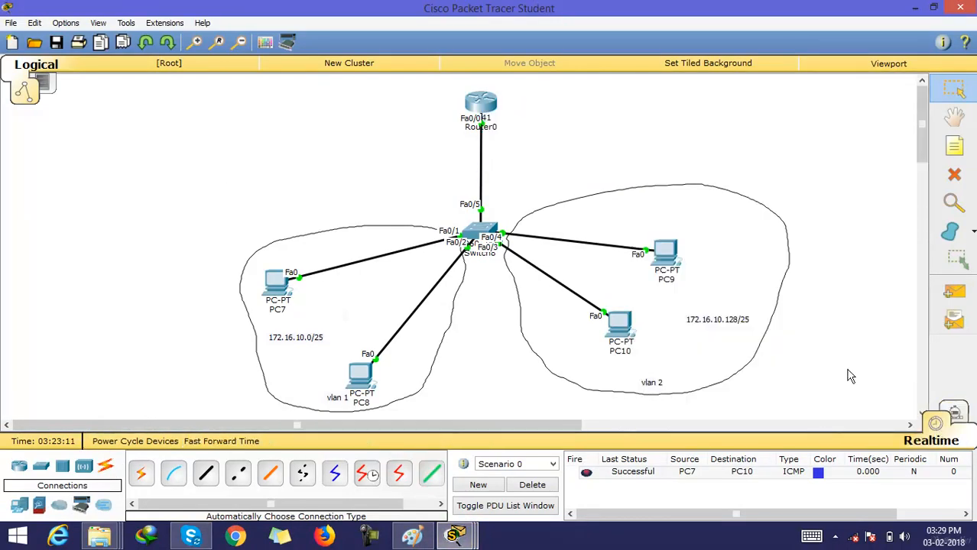
{"action": "left_click", "coordinate": [532, 485]}
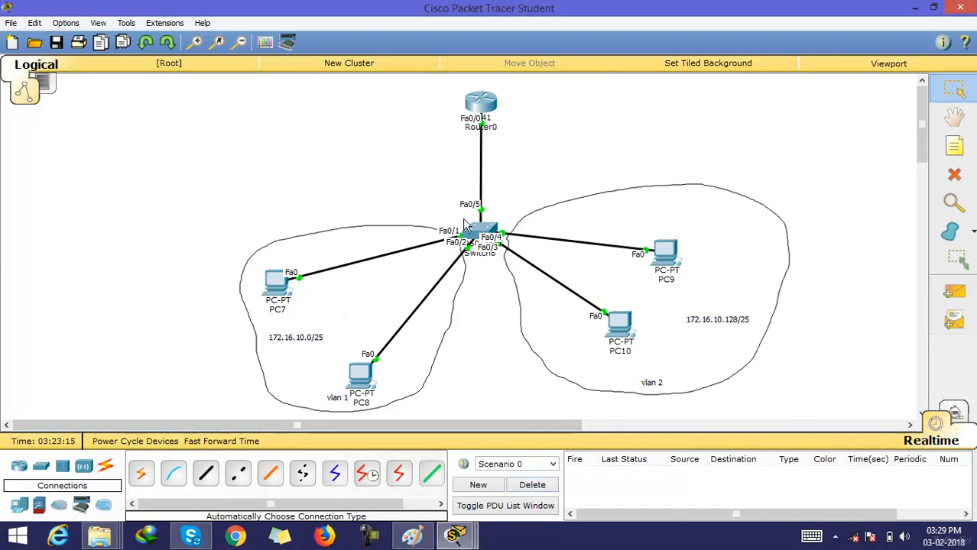